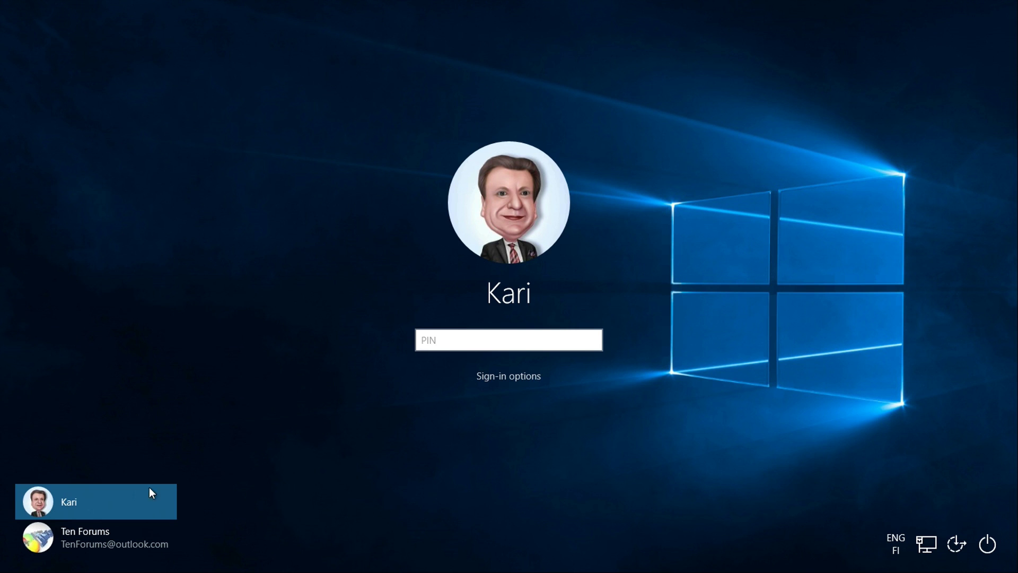
- Sign in to the usual local user account with its PIN after switching tiles
{"action": "left_click", "coordinate": [148, 553]}
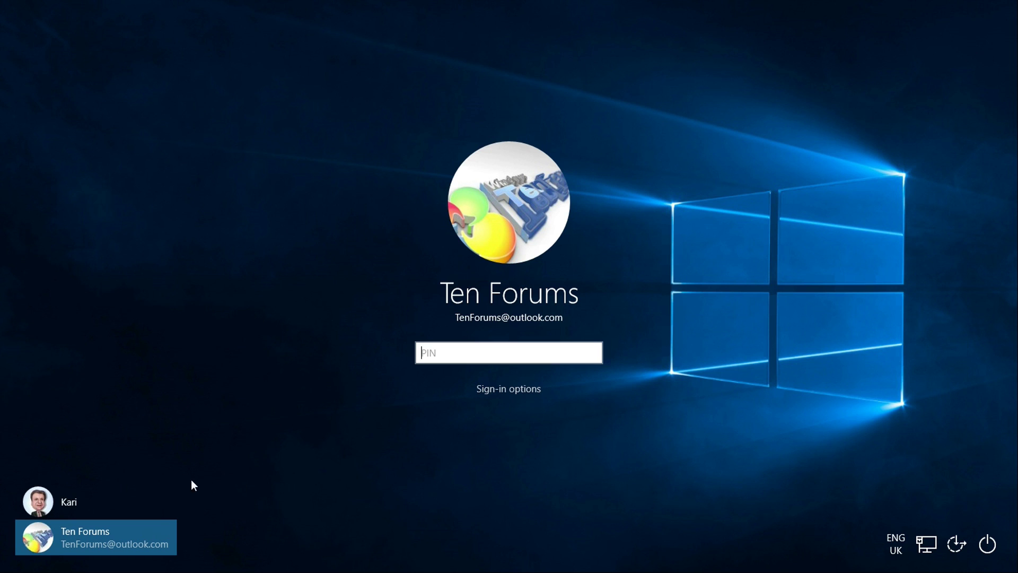
{"action": "left_click", "coordinate": [134, 492]}
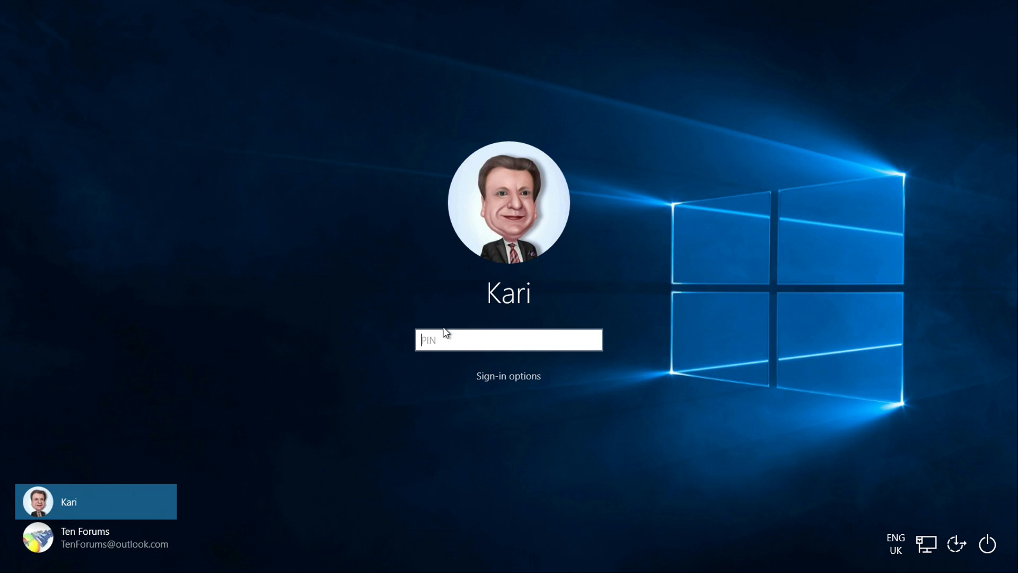
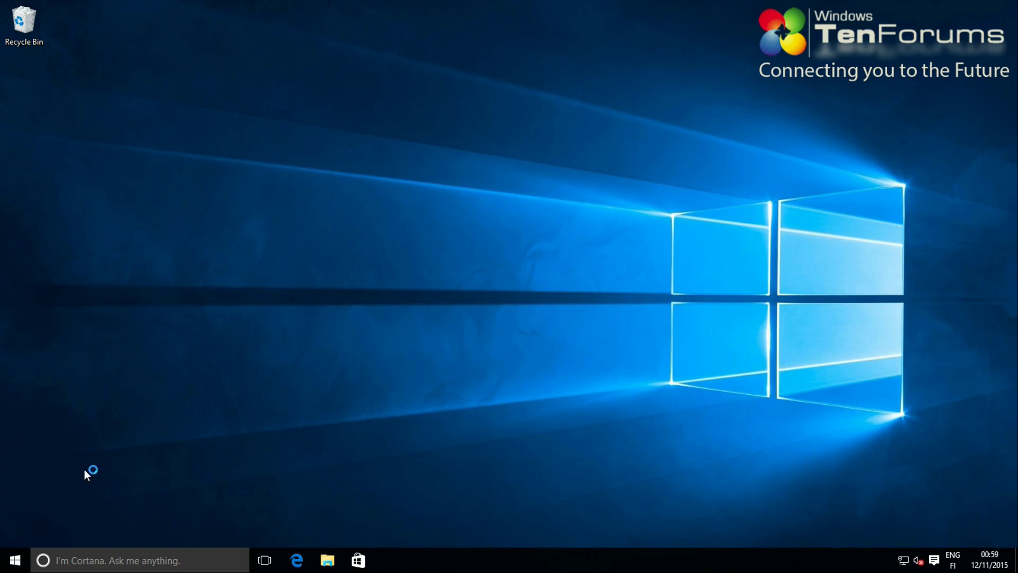
- Open an elevated Command Prompt (Admin) and approve the UAC prompt
{"action": "right_click", "coordinate": [24, 558]}
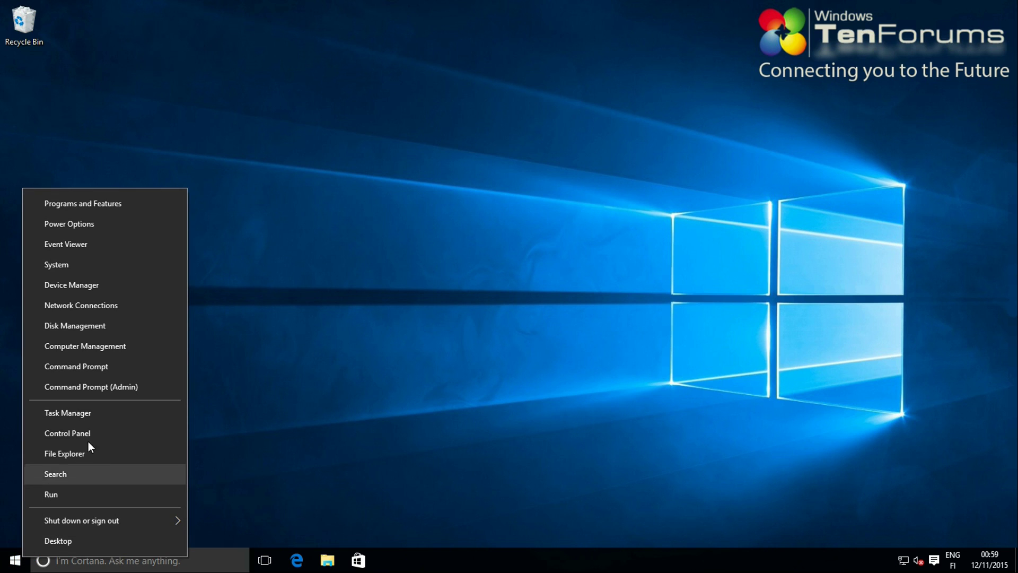
{"action": "left_click", "coordinate": [165, 387]}
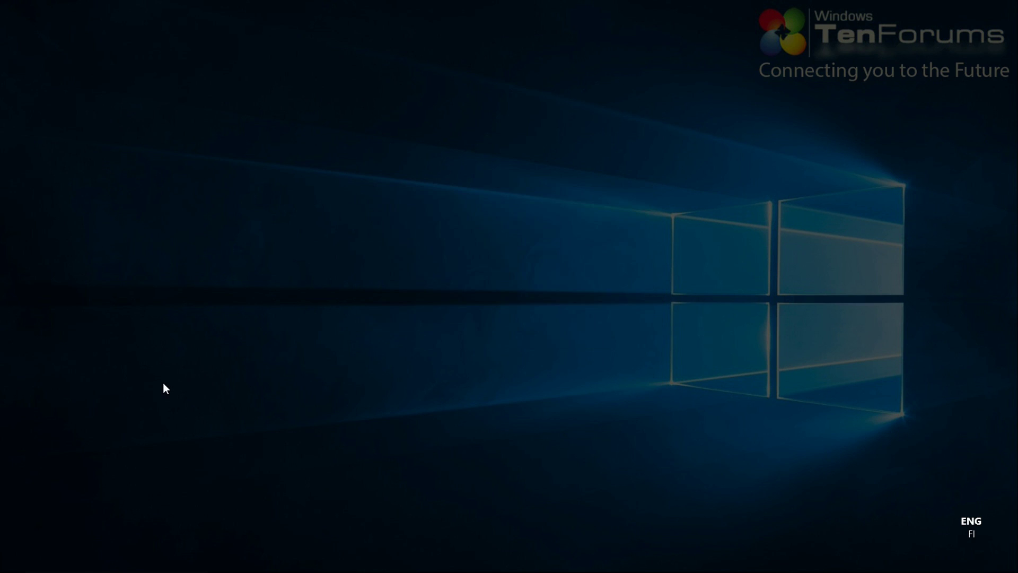
{"action": "left_click", "coordinate": [580, 304]}
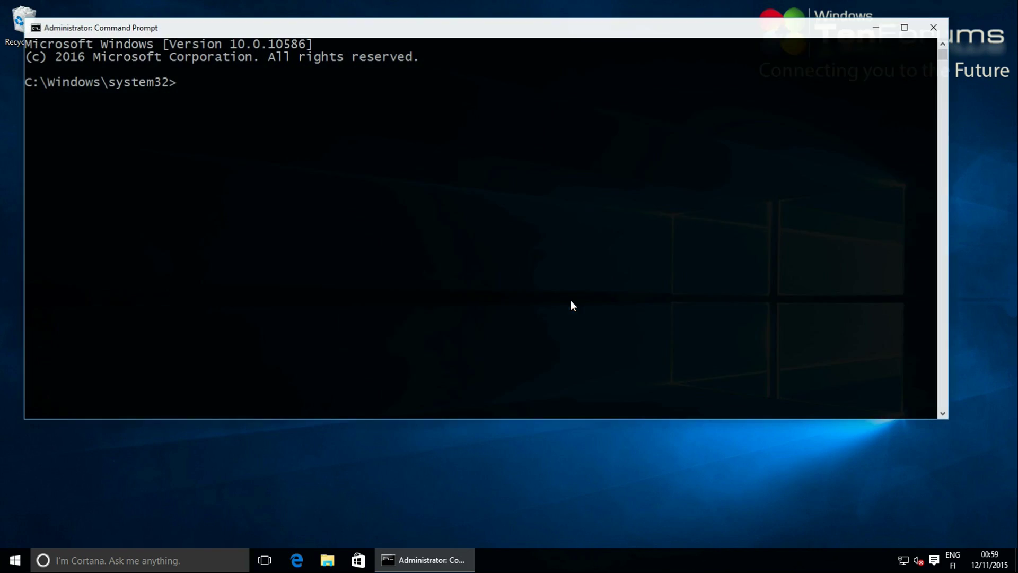
{"action": "left_click_drag", "start_coordinate": [293, 27], "coordinate": [314, 101]}
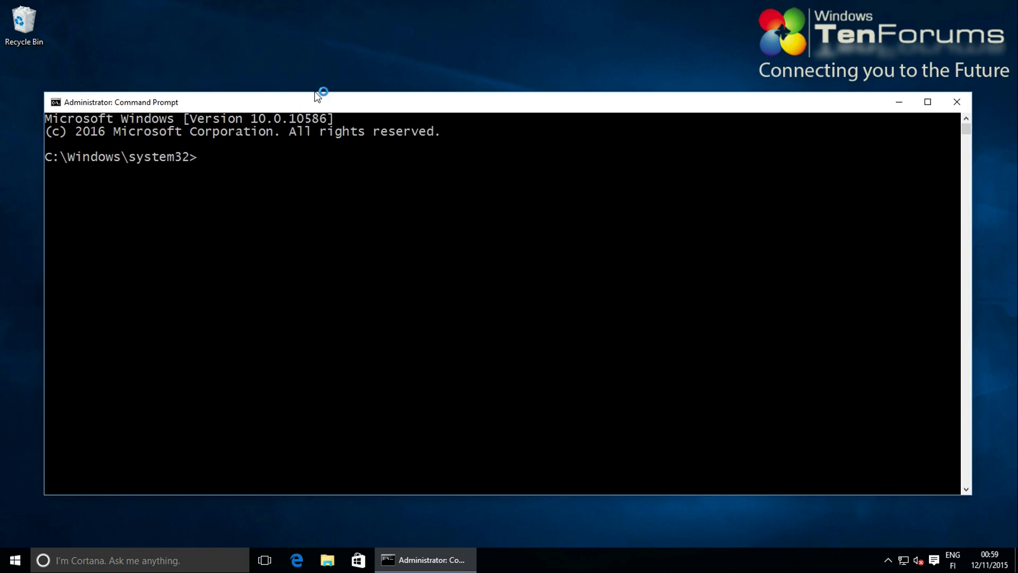
- Run net user Administrator /active:yes to enable the built-in Administrator
{"action": "type", "text": "net user Ad"}
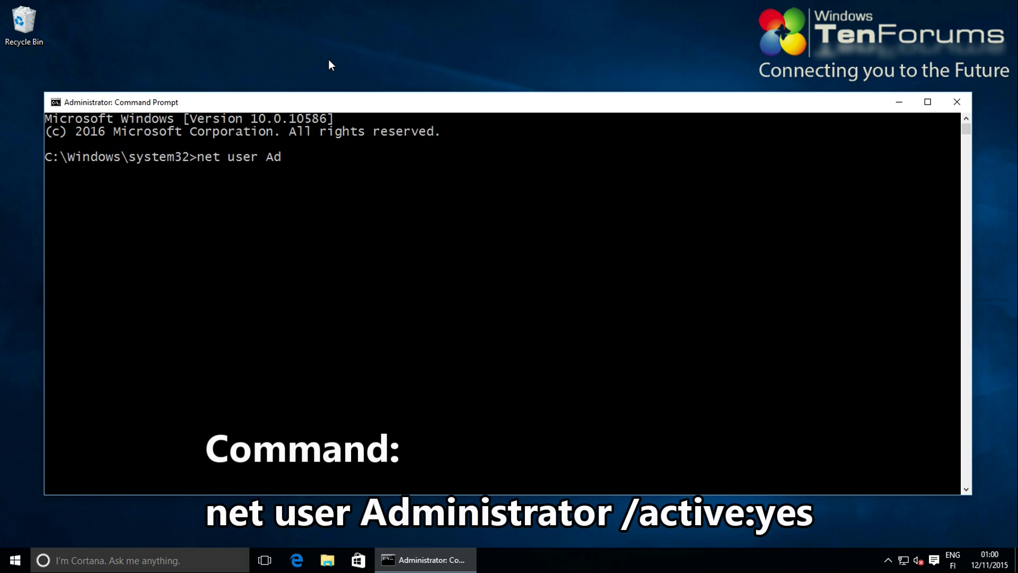
{"action": "type", "text": "ministrator /ac"}
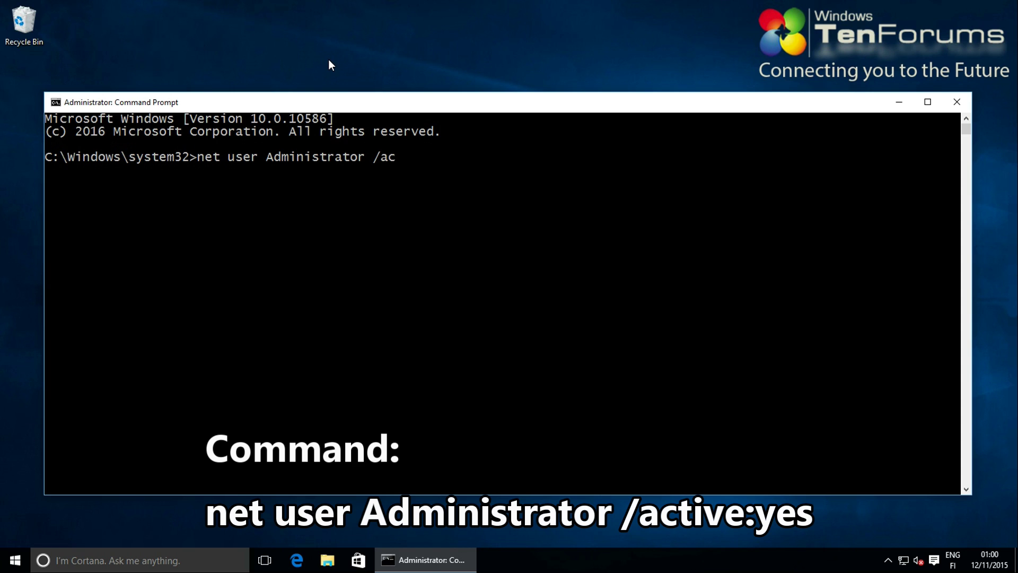
{"action": "type", "text": "tive:yes"}
{"action": "key", "text": "shift+Left"}
{"action": "key", "text": "shift+Left"}
{"action": "key", "text": "shift+Left"}
{"action": "key", "text": "shift+Left"}
{"action": "key", "text": "shift+Left"}
{"action": "key", "text": "shift+Left"}
{"action": "key", "text": "shift+Left"}
{"action": "key", "text": "shift+Left"}
{"action": "key", "text": "shift+Left"}
{"action": "key", "text": "shift+Left"}
{"action": "key", "text": "shift+Left"}
{"action": "key", "text": "shift+Left"}
{"action": "key", "text": "shift+Left"}
{"action": "key", "text": "shift+Left"}
{"action": "key", "text": "shift+Left"}
{"action": "key", "text": "shift+Left"}
{"action": "key", "text": "shift+Left"}
{"action": "key", "text": "shift+Left"}
{"action": "key", "text": "shift+Left"}
{"action": "key", "text": "shift+Left"}
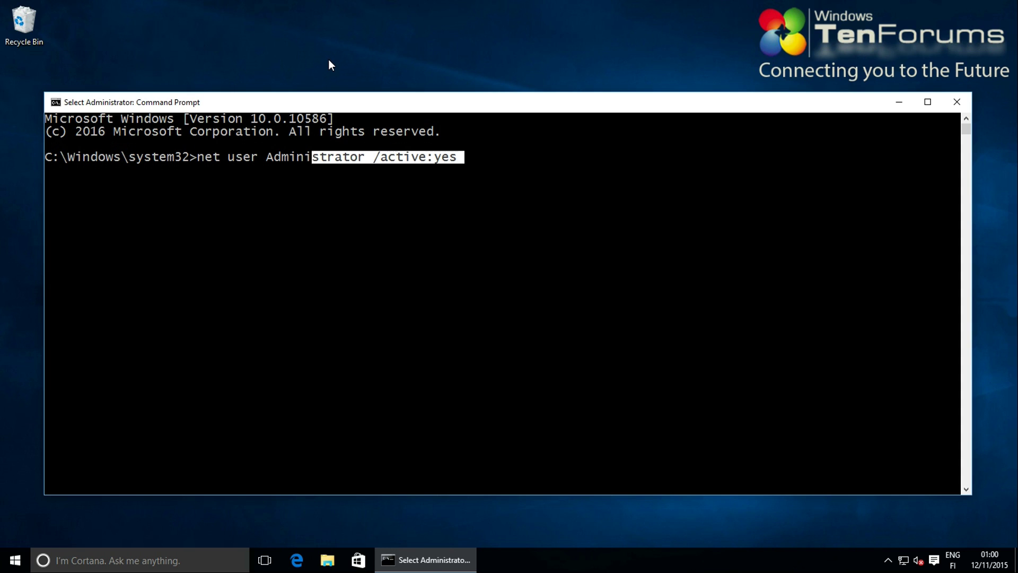
{"action": "key", "text": "shift+Left"}
{"action": "key", "text": "shift+Left"}
{"action": "key", "text": "shift+Left"}
{"action": "key", "text": "shift+Left"}
{"action": "key", "text": "shift+Left"}
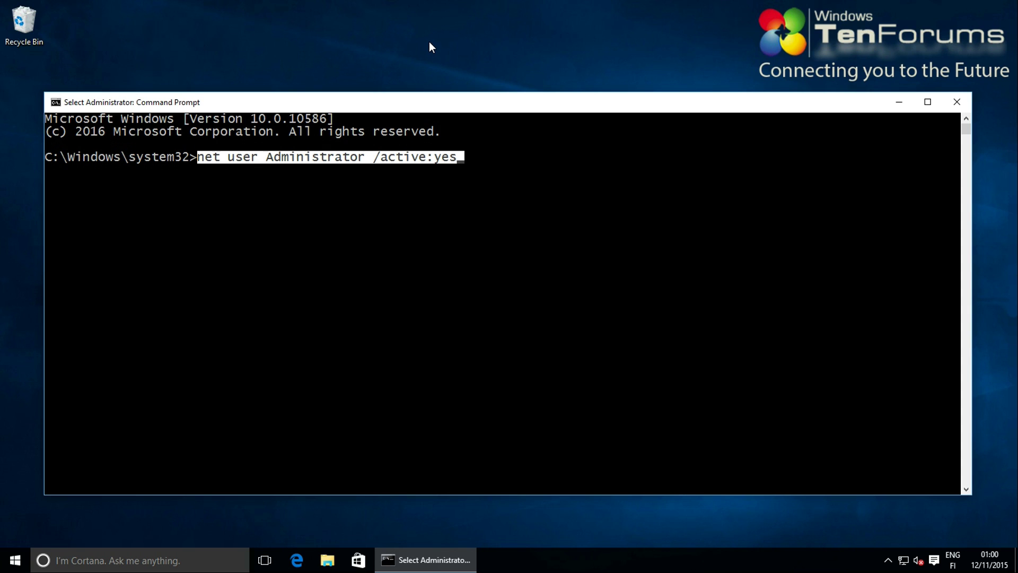
{"action": "key", "text": "Return"}
{"action": "key", "text": "Return"}
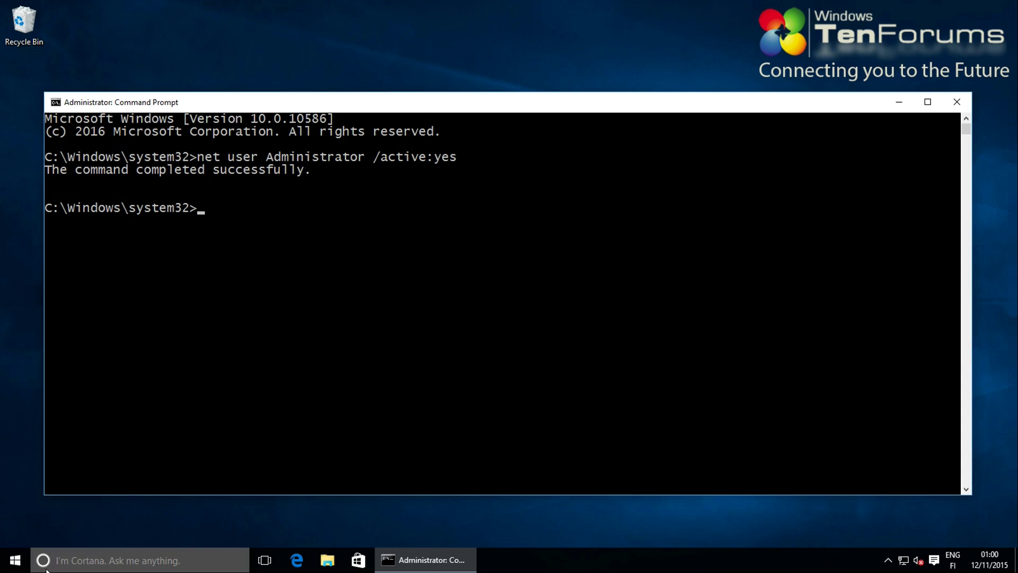
- Sign out of the current user account from the Start menu
{"action": "left_click", "coordinate": [26, 561]}
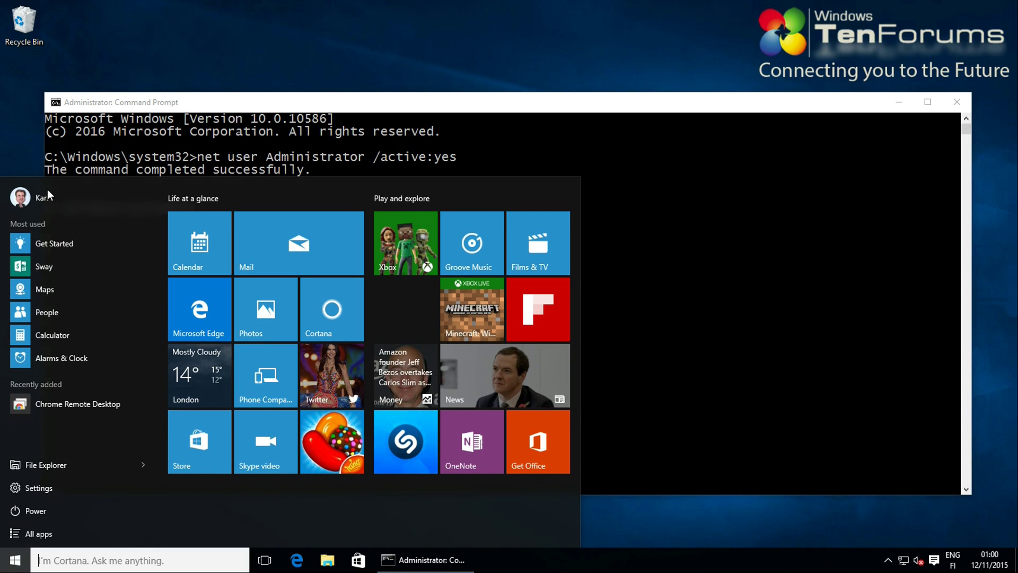
{"action": "left_click", "coordinate": [47, 192]}
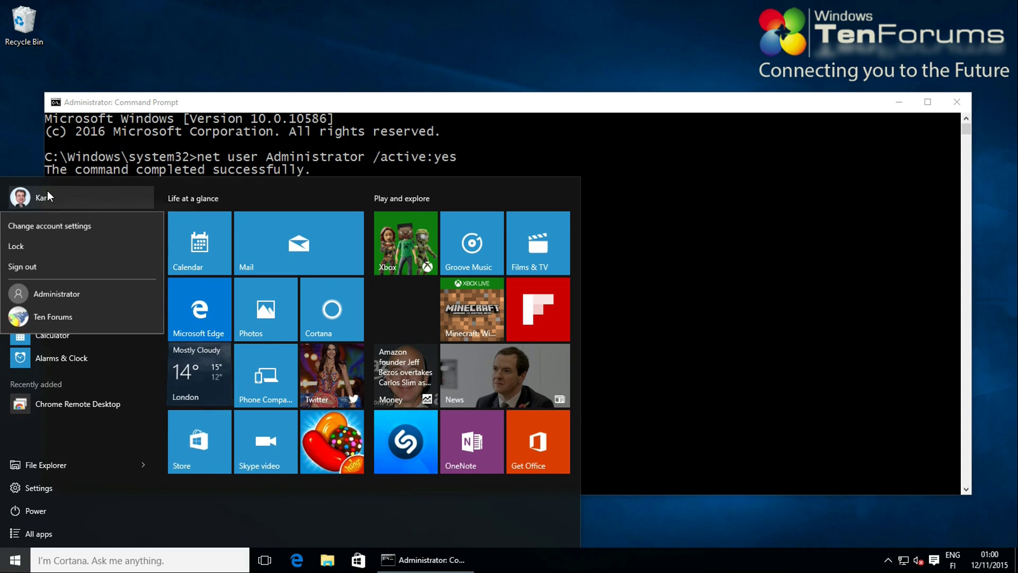
{"action": "left_click", "coordinate": [33, 268]}
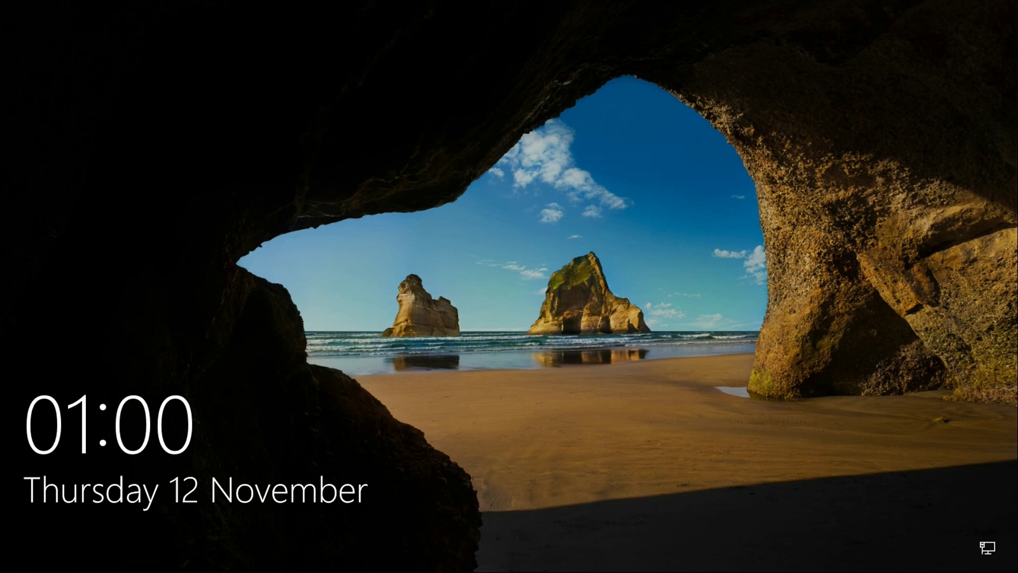
- Dismiss the lock screen and sign in as Administrator
{"action": "left_click", "coordinate": [540, 495]}
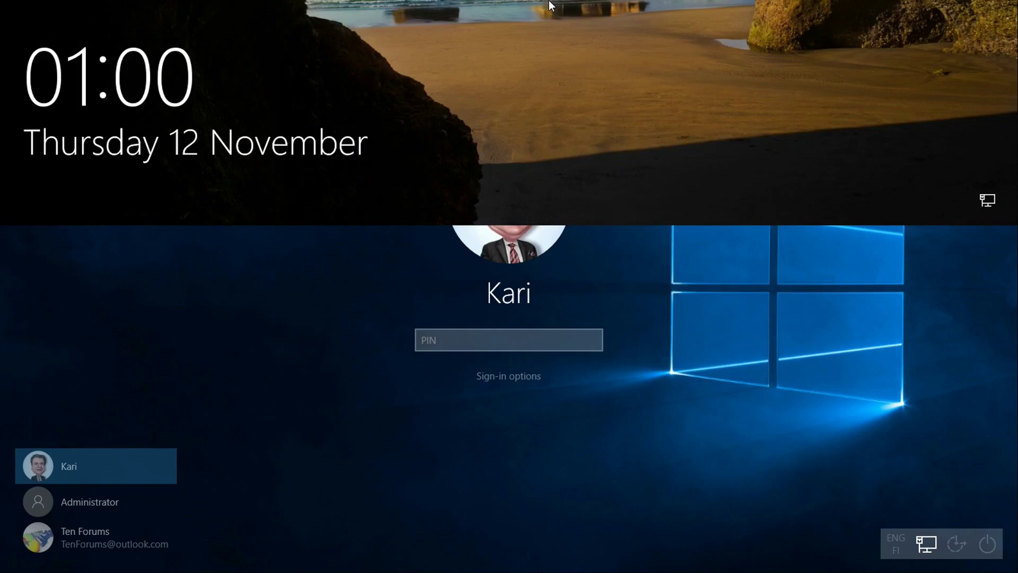
{"action": "left_click", "coordinate": [95, 492]}
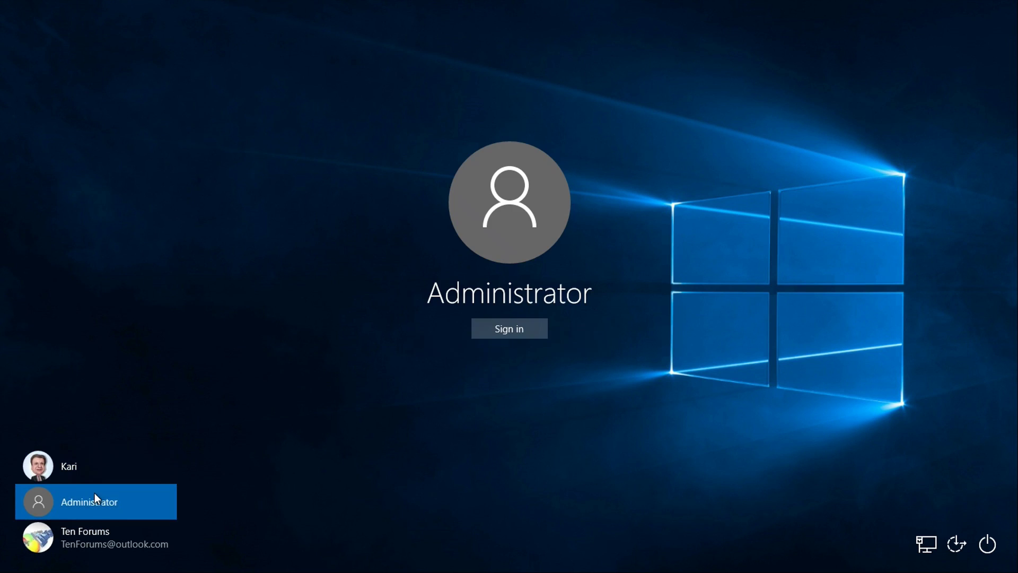
{"action": "left_click", "coordinate": [511, 329]}
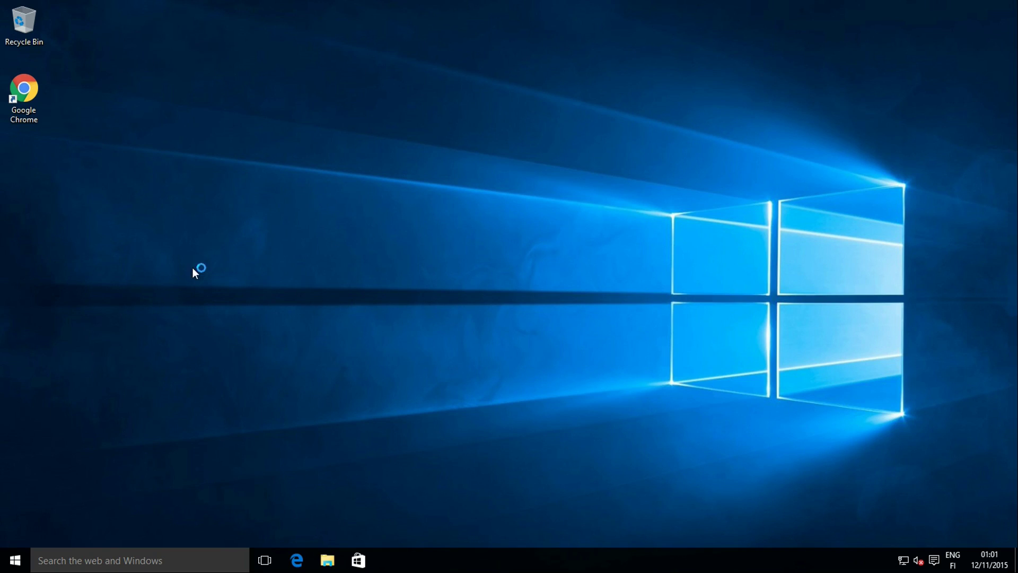
- Open an elevated Command Prompt and set its font to Lucida Console size 20
{"action": "right_click", "coordinate": [14, 558]}
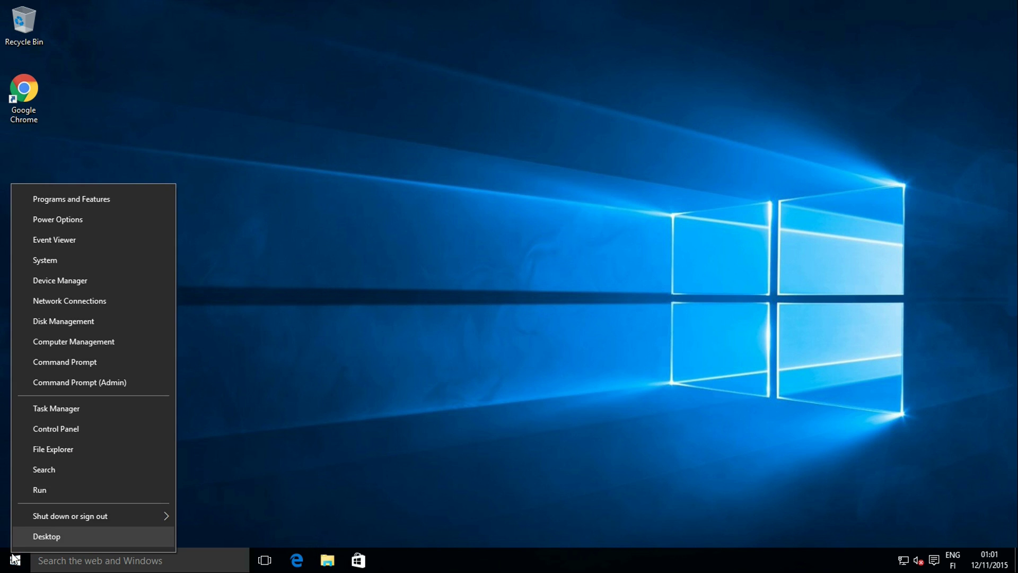
{"action": "left_click", "coordinate": [140, 385]}
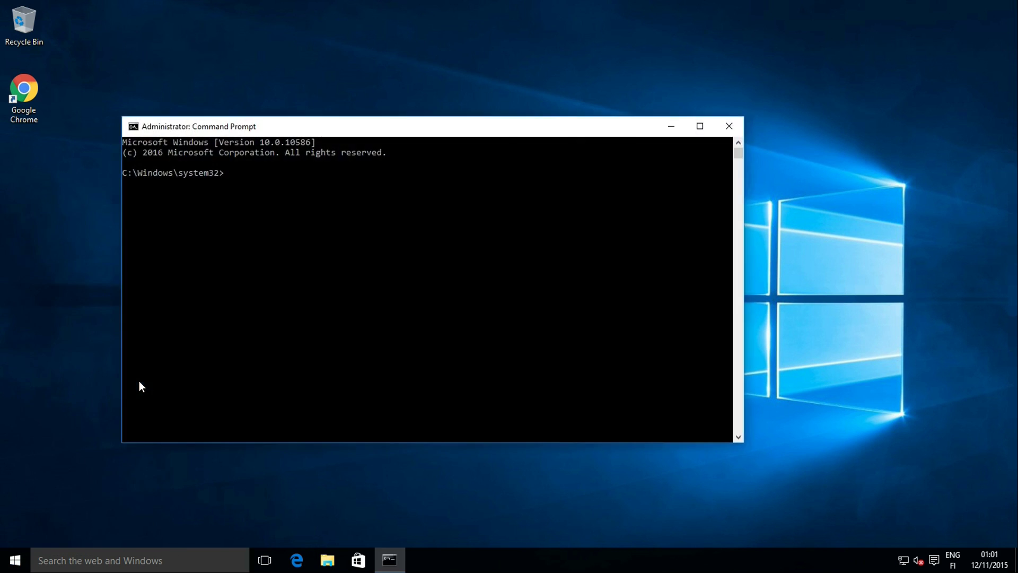
{"action": "right_click", "coordinate": [313, 125]}
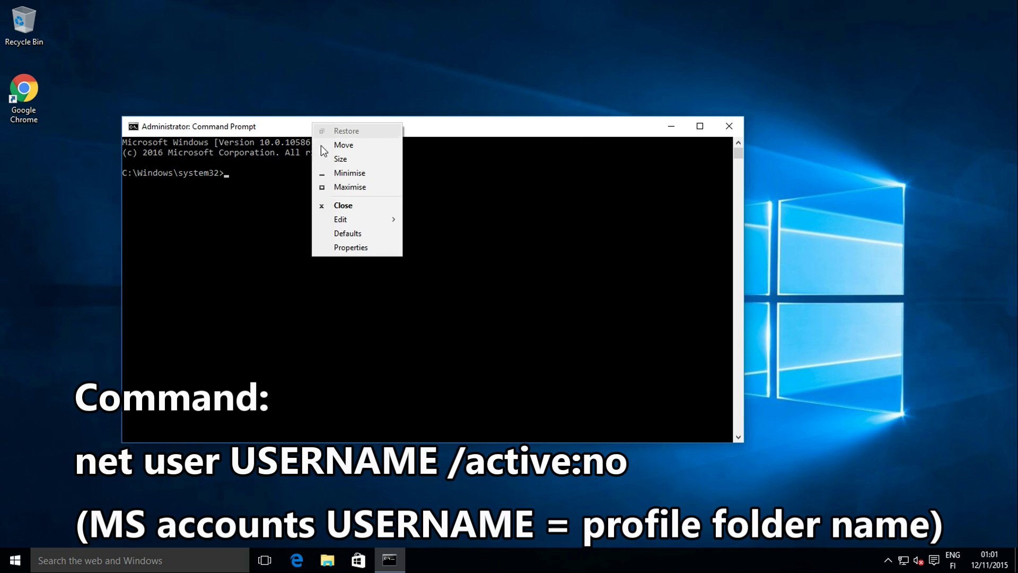
{"action": "left_click", "coordinate": [343, 246]}
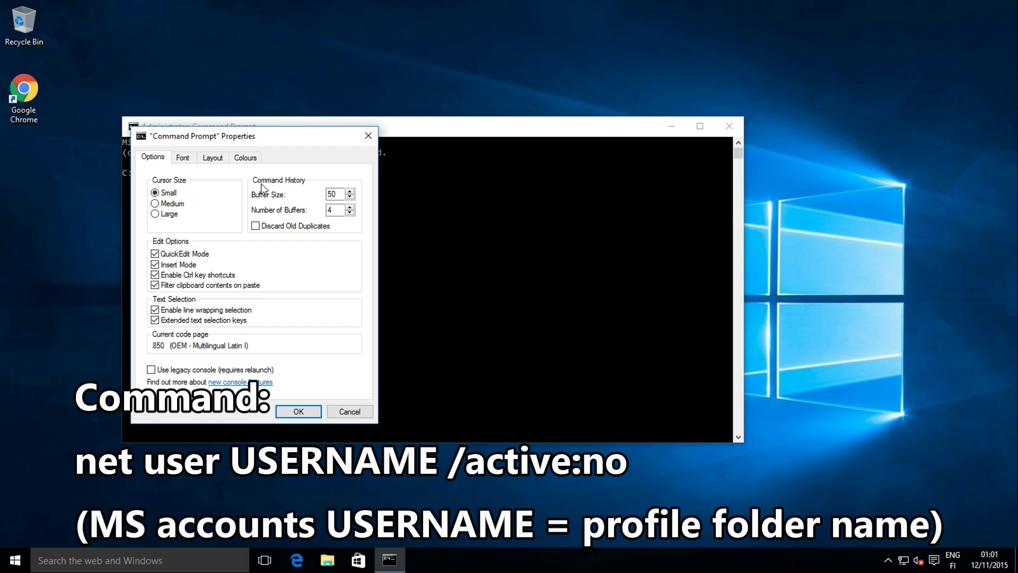
{"action": "left_click", "coordinate": [183, 157]}
{"action": "left_click", "coordinate": [156, 218]}
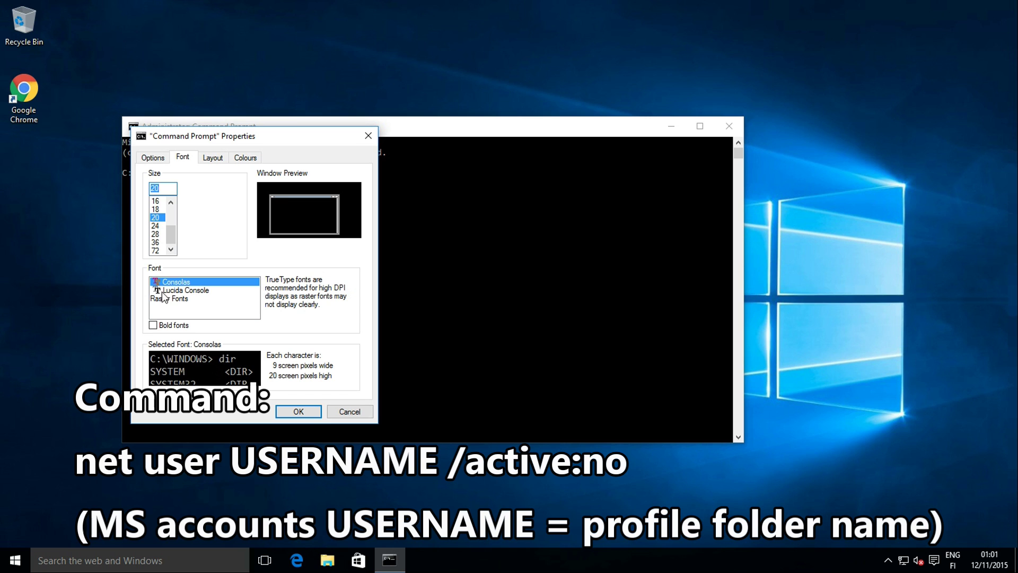
{"action": "left_click", "coordinate": [180, 290]}
{"action": "left_click", "coordinate": [296, 411]}
{"action": "left_click_drag", "start_coordinate": [419, 125], "coordinate": [350, 120]}
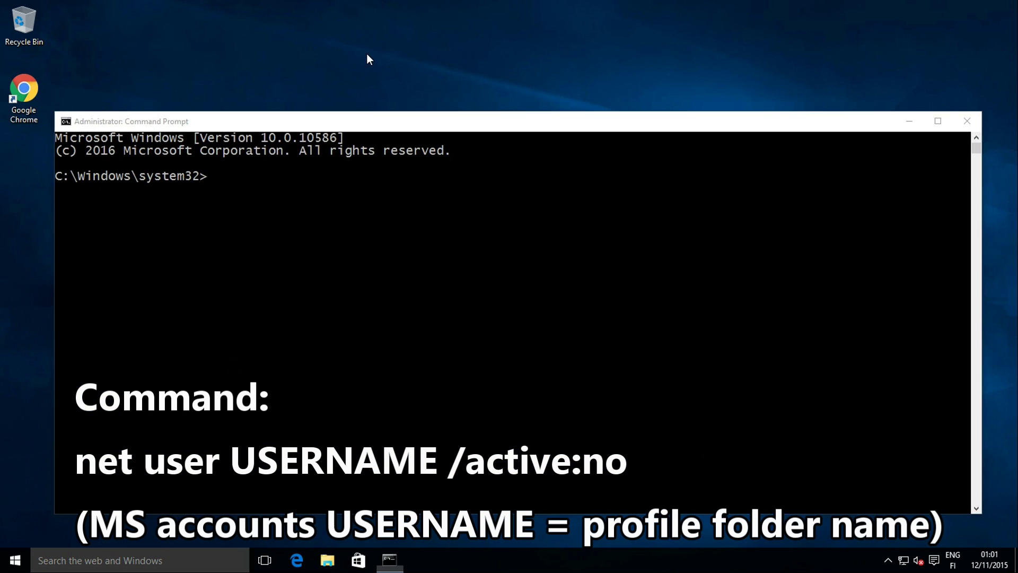
{"action": "left_click", "coordinate": [368, 121]}
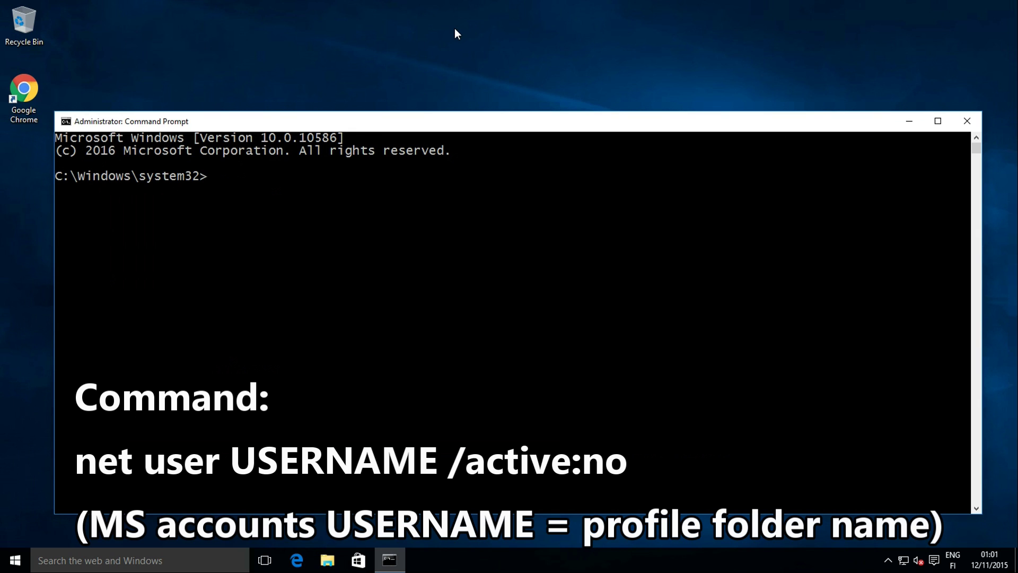
- Disable the two other user accounts, including TenForums, with net user /active:no
{"action": "type", "text": "net user Kari"}
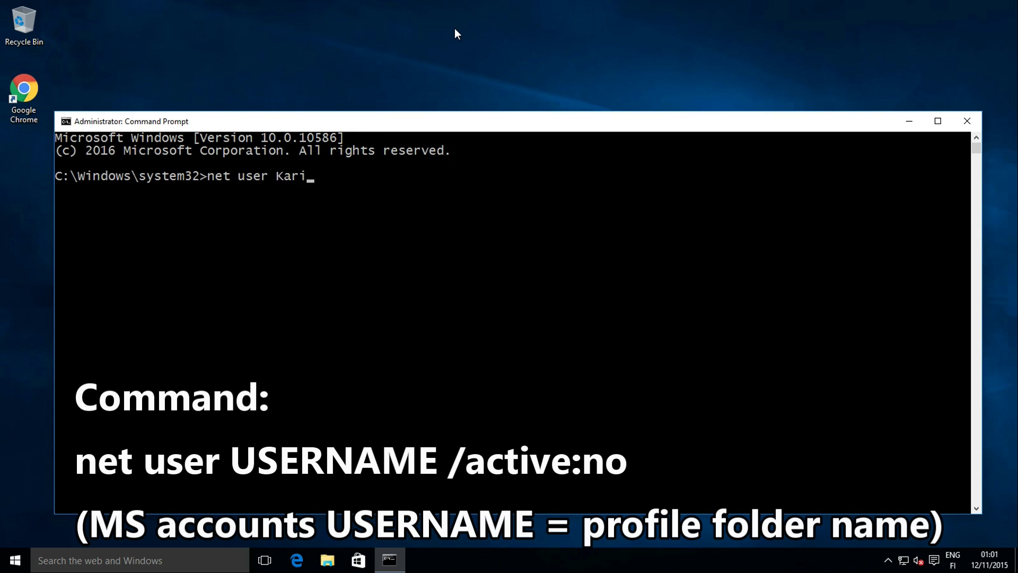
{"action": "type", "text": " /active:no"}
{"action": "key", "text": "Return"}
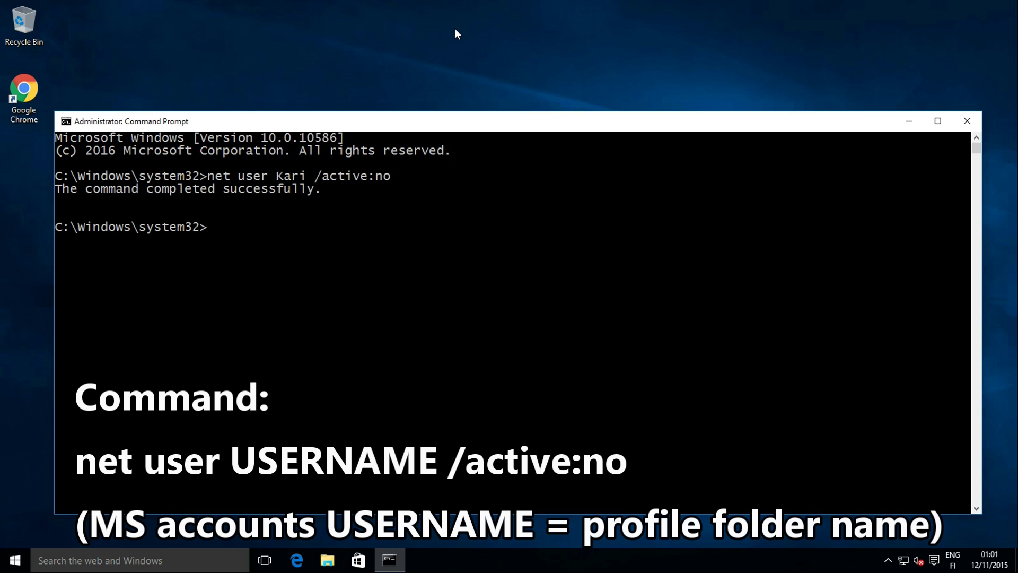
{"action": "type", "text": "net user TenF"}
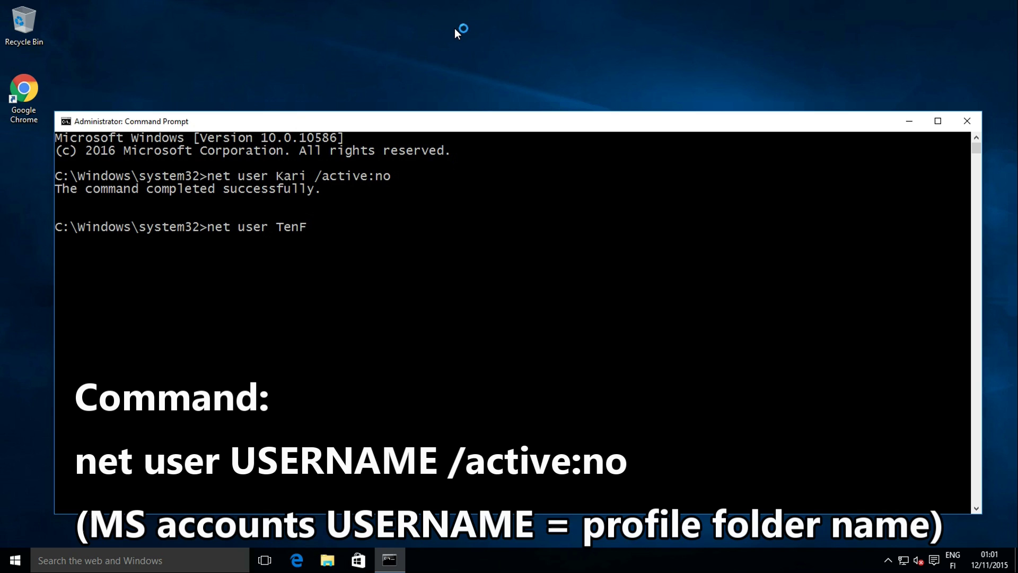
{"action": "type", "text": "orums /active:no"}
{"action": "key", "text": "Return"}
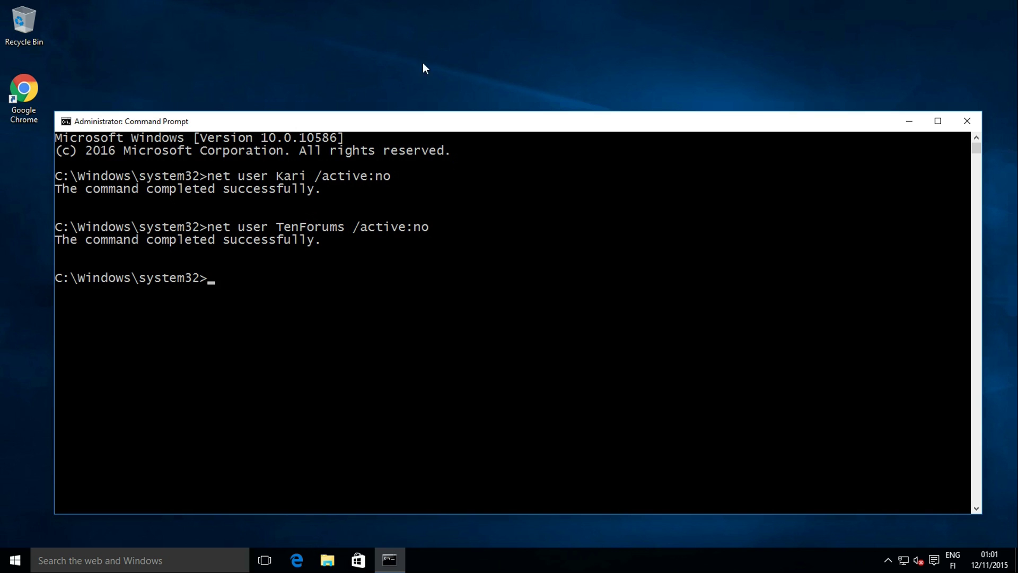
{"action": "left_click", "coordinate": [15, 559]}
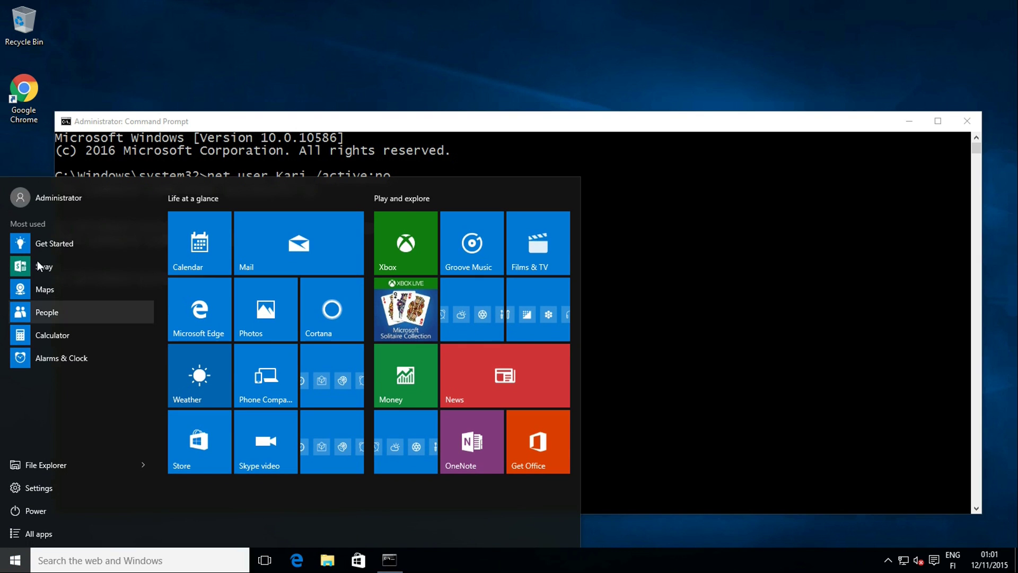
{"action": "left_click", "coordinate": [49, 198]}
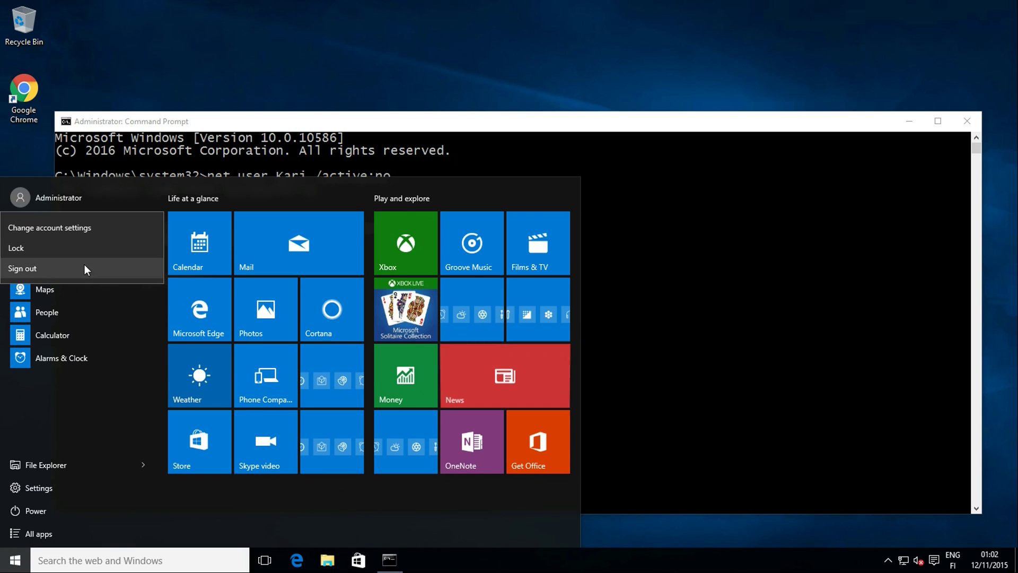
{"action": "left_click", "coordinate": [42, 485]}
{"action": "left_click", "coordinate": [40, 485]}
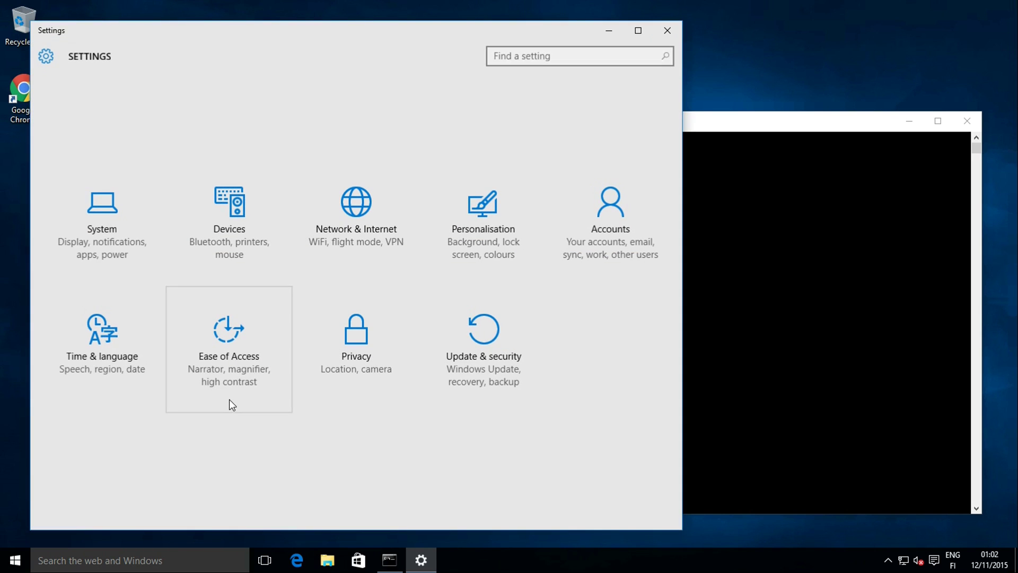
{"action": "left_click", "coordinate": [597, 173]}
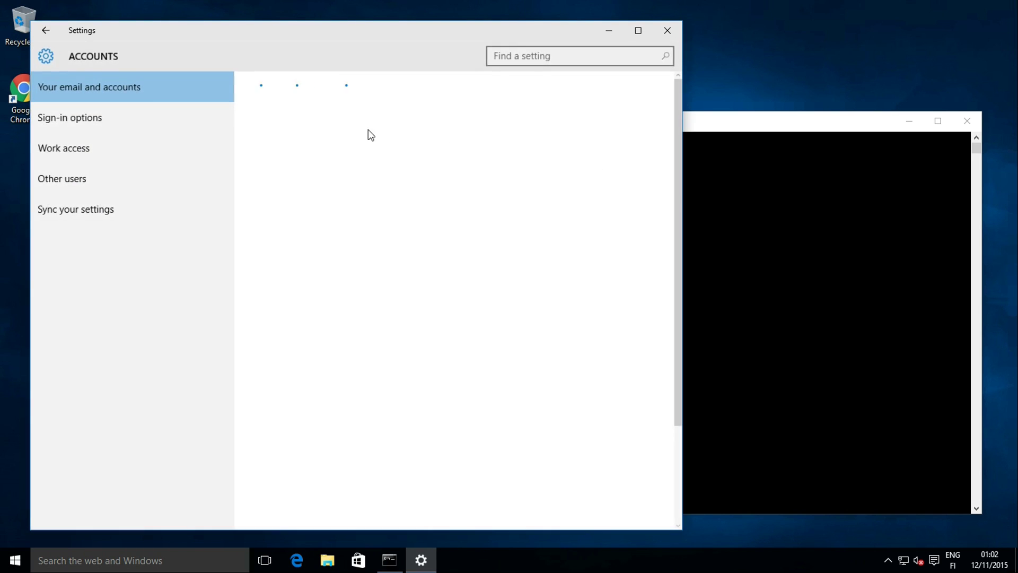
{"action": "left_click", "coordinate": [71, 184]}
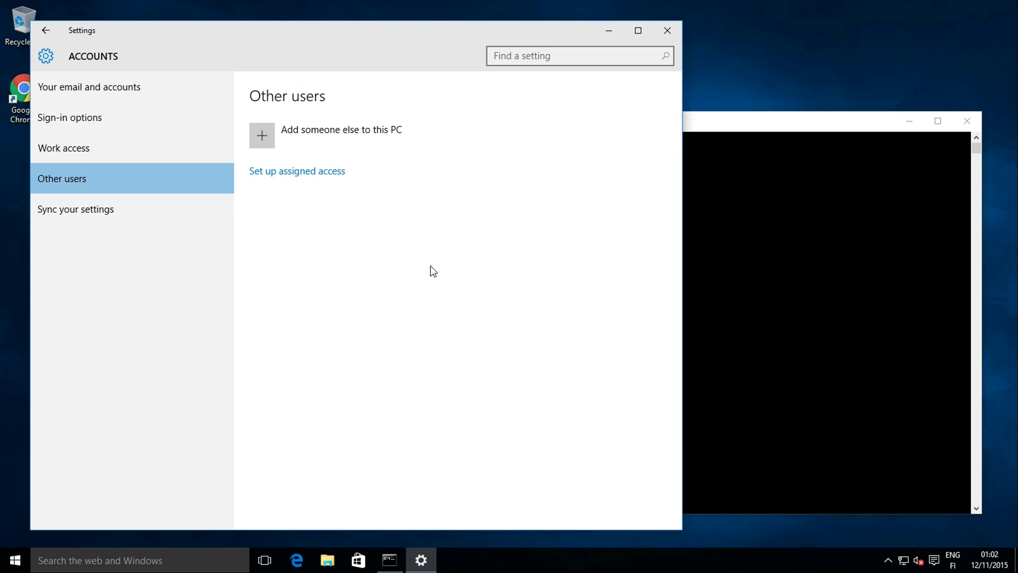
{"action": "left_click", "coordinate": [667, 31]}
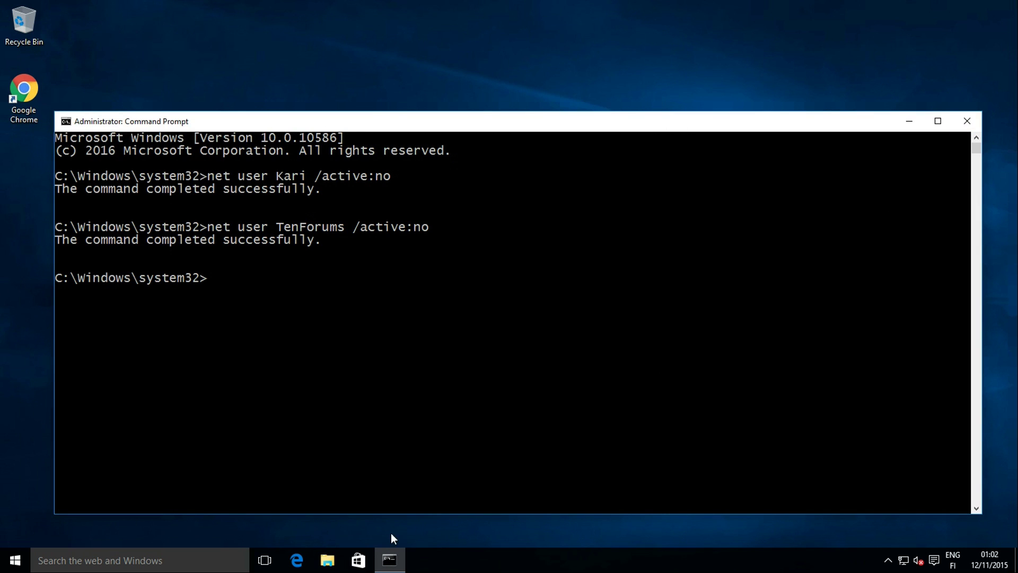
{"action": "left_click", "coordinate": [328, 561]}
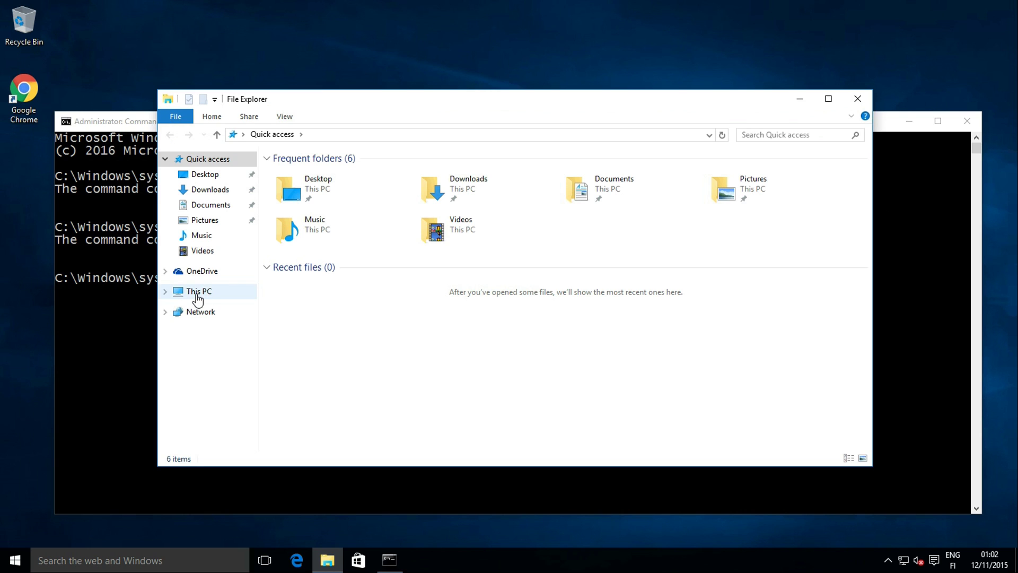
{"action": "left_click", "coordinate": [200, 298]}
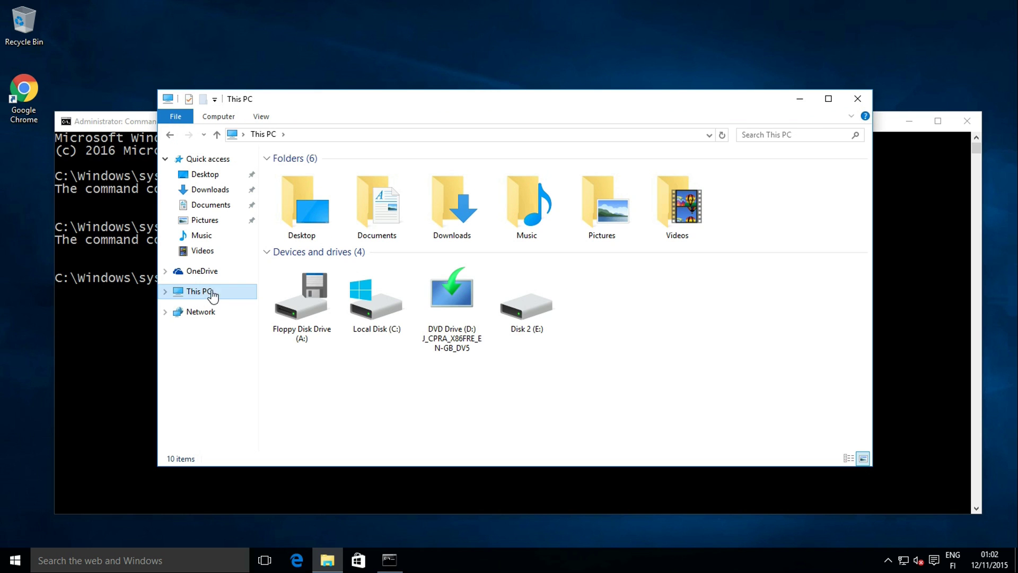
{"action": "left_click", "coordinate": [394, 307]}
{"action": "double_click", "coordinate": [393, 307]}
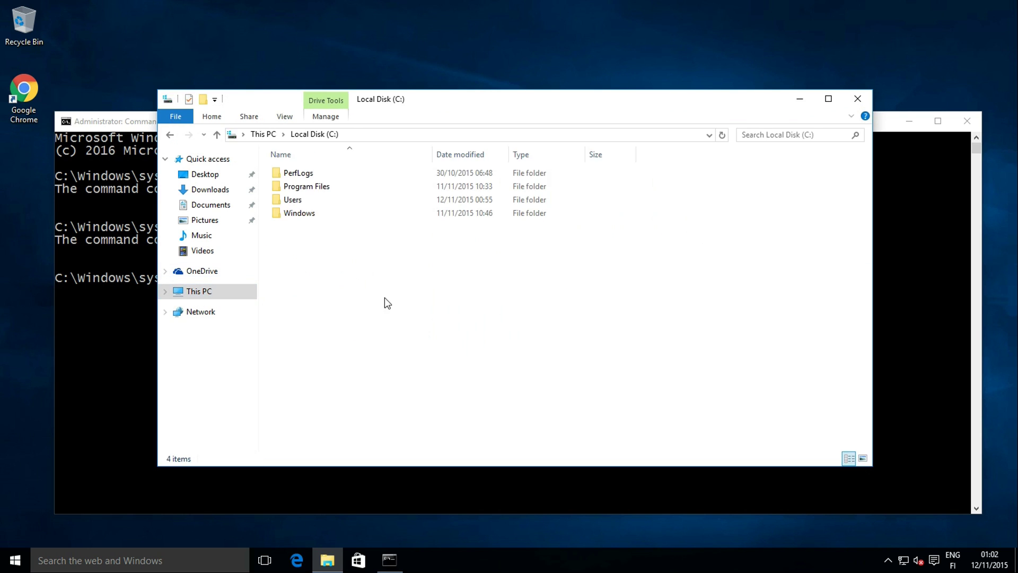
{"action": "double_click", "coordinate": [301, 201]}
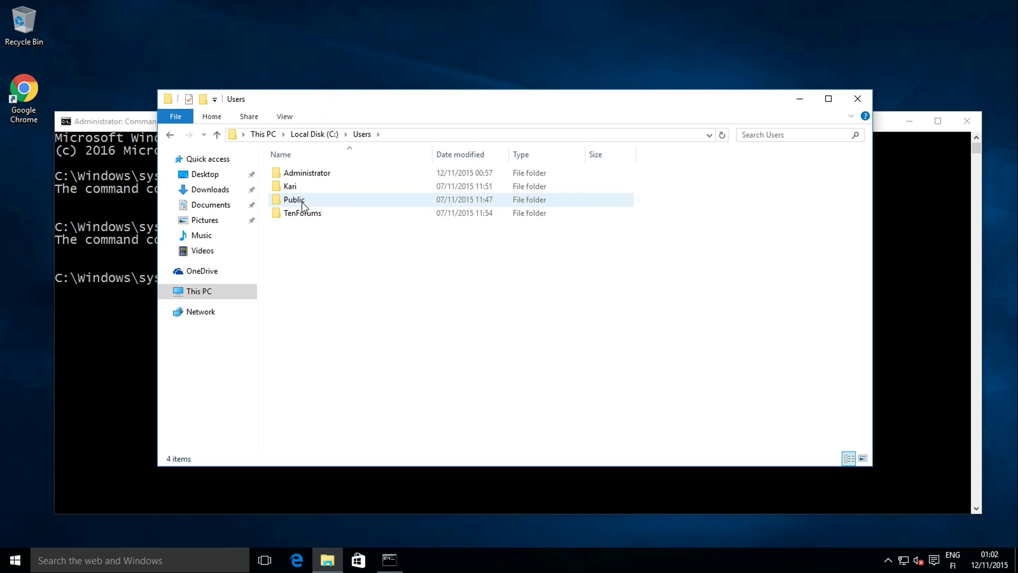
{"action": "left_click", "coordinate": [302, 189]}
{"action": "left_click", "coordinate": [318, 214], "text": "ctrl"}
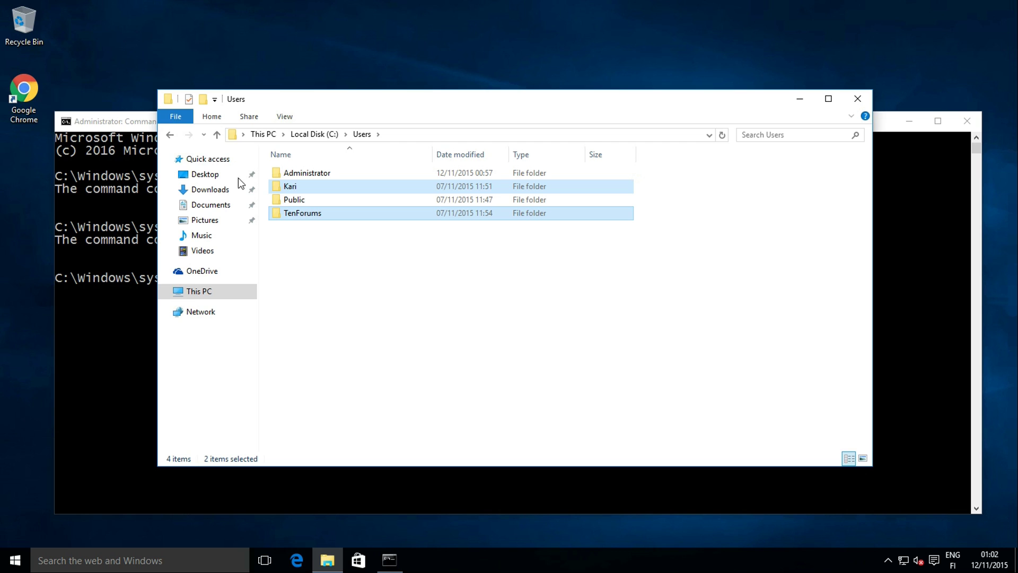
{"action": "left_click", "coordinate": [170, 135]}
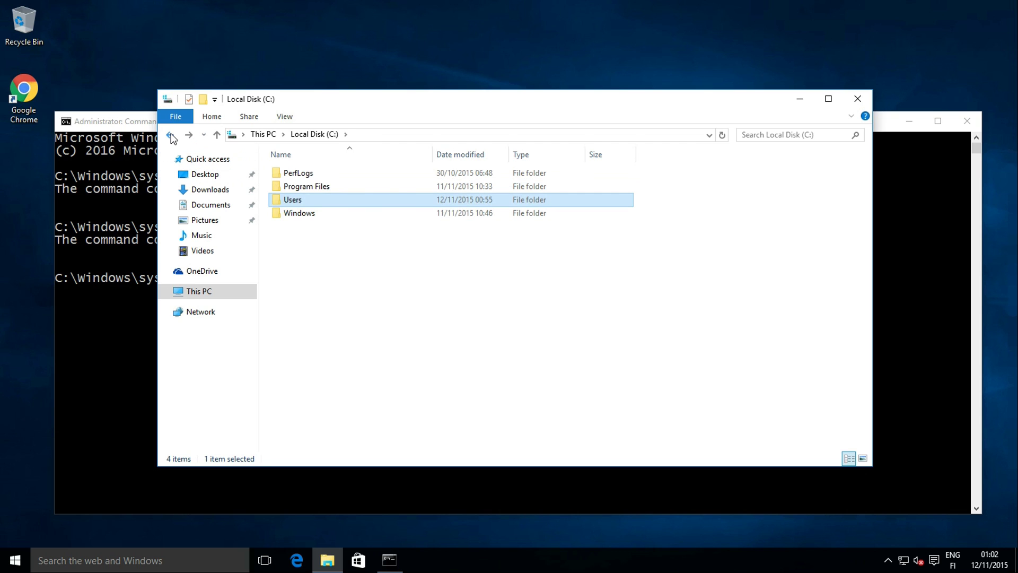
{"action": "left_click", "coordinate": [170, 134]}
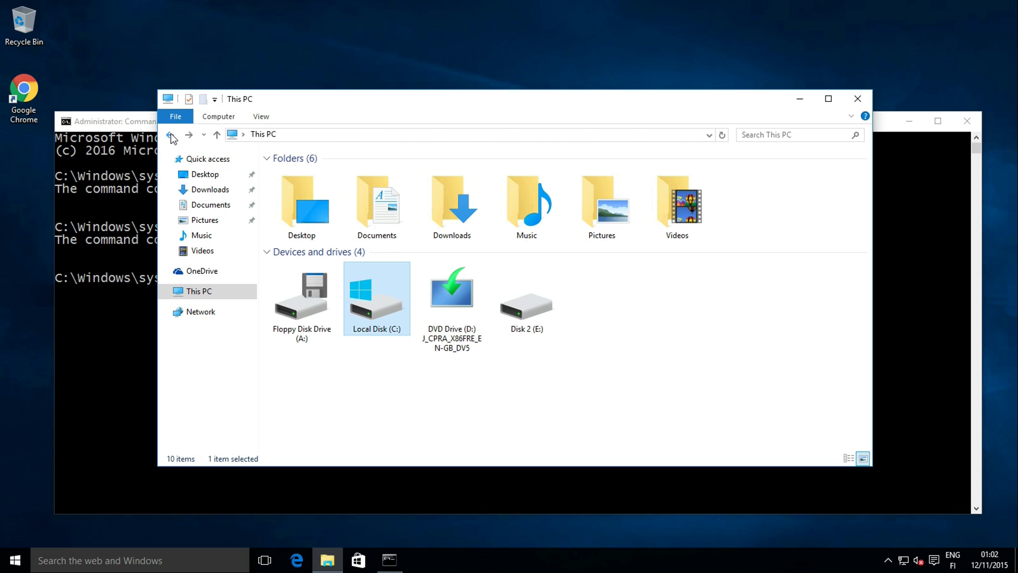
{"action": "double_click", "coordinate": [523, 301]}
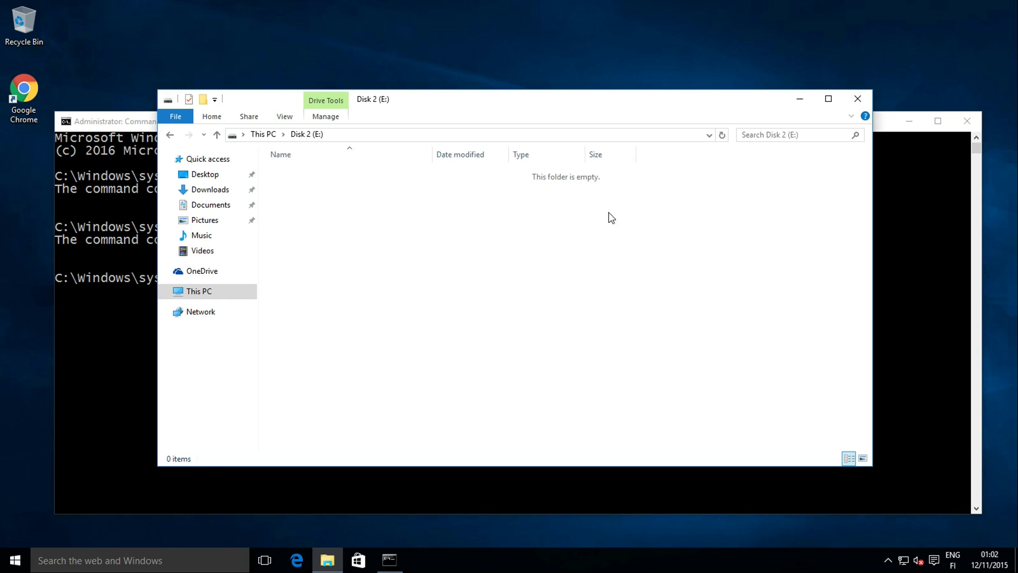
{"action": "left_click", "coordinate": [170, 134]}
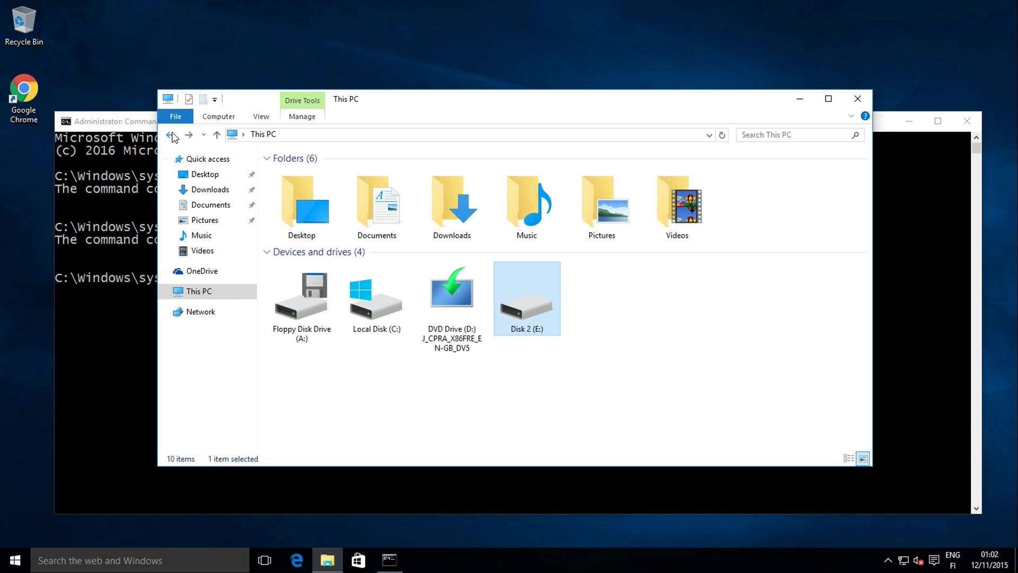
{"action": "double_click", "coordinate": [452, 288]}
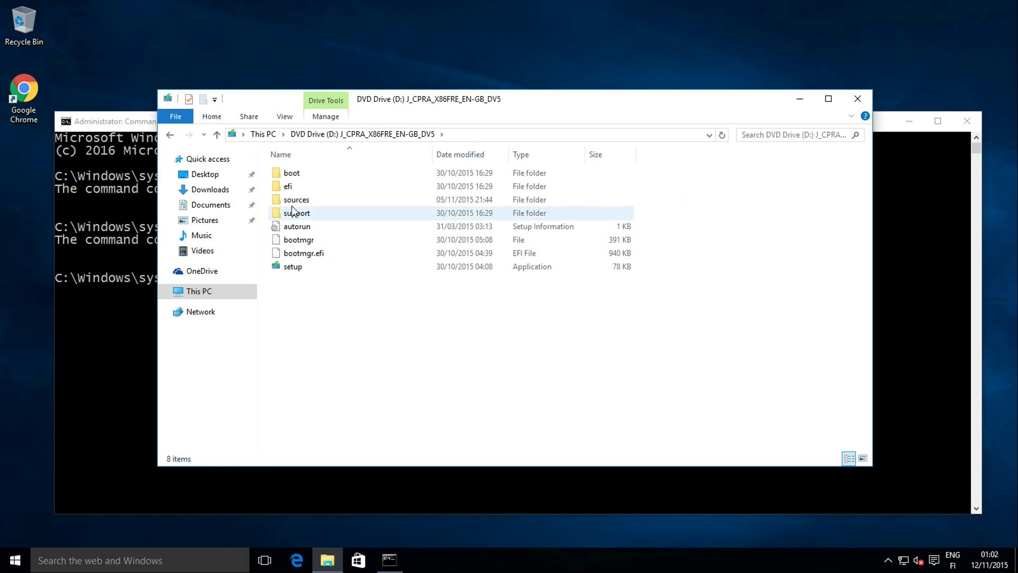
{"action": "double_click", "coordinate": [293, 201]}
{"action": "scroll", "coordinate": [294, 204], "scroll_direction": "down", "scroll_amount": 20}
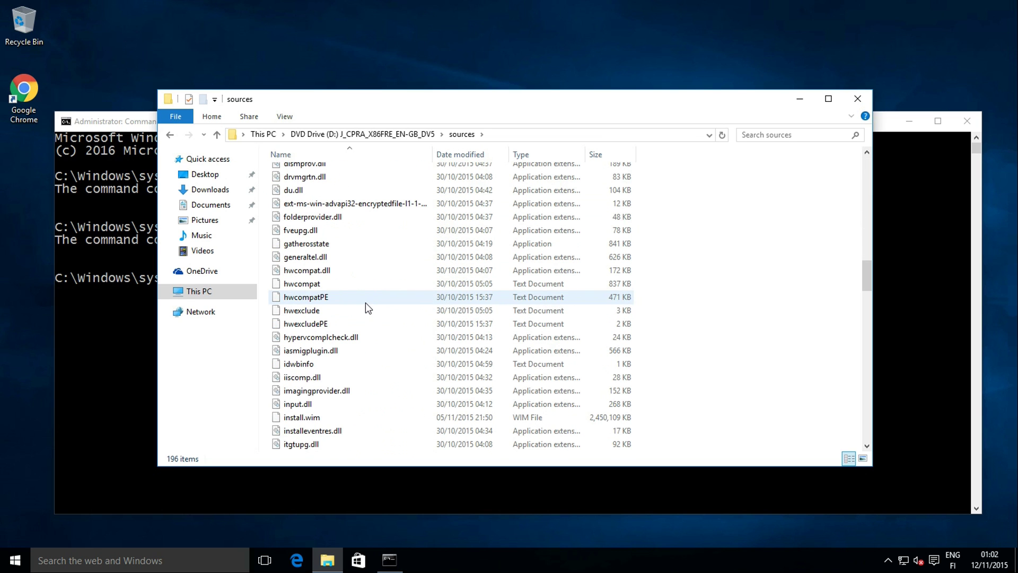
{"action": "left_click", "coordinate": [314, 419]}
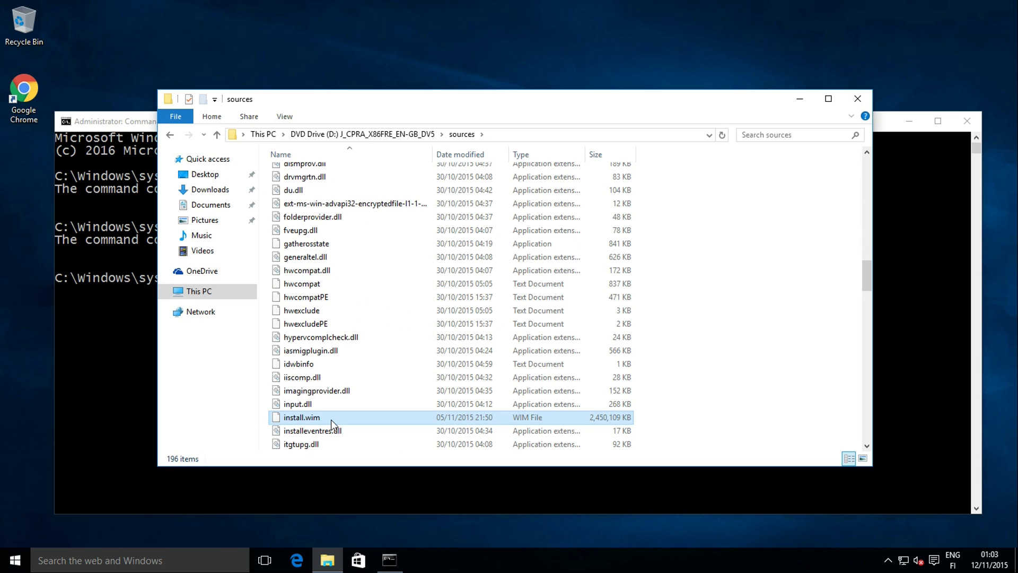
{"action": "left_click", "coordinate": [858, 99]}
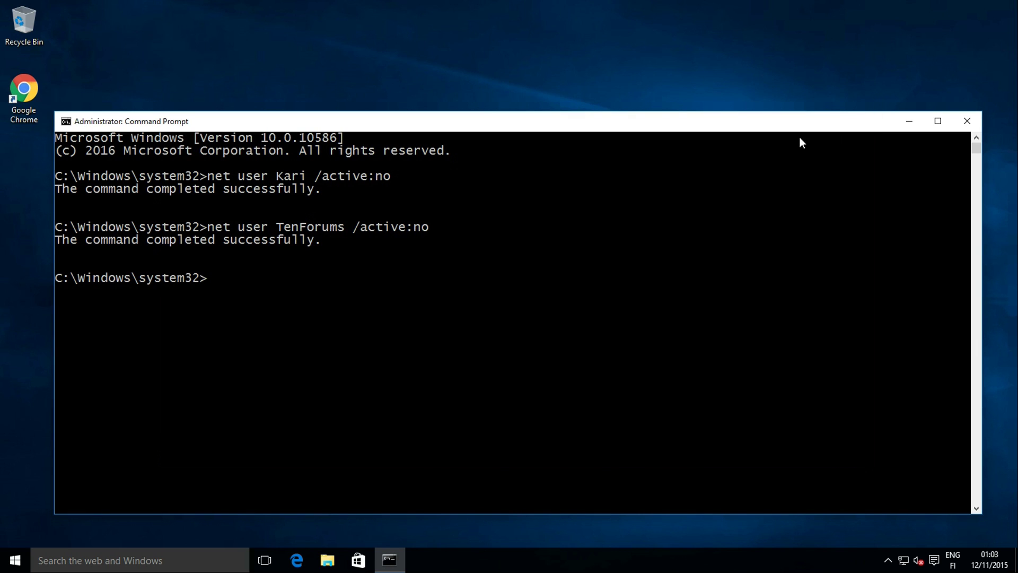
- After Edge fails to open, enter iexplore.exe in the Run dialog
{"action": "left_click", "coordinate": [296, 560]}
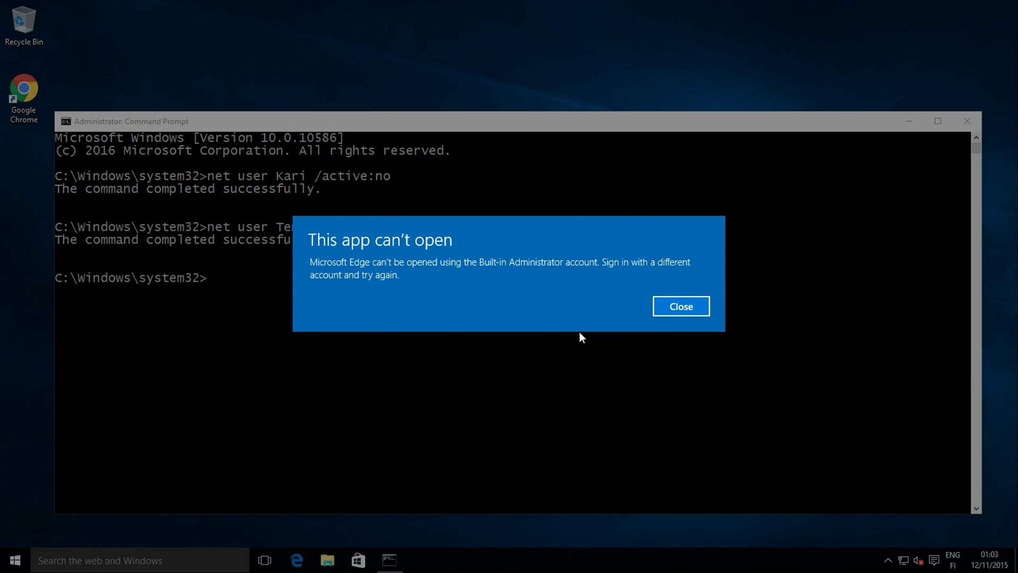
{"action": "left_click", "coordinate": [674, 308]}
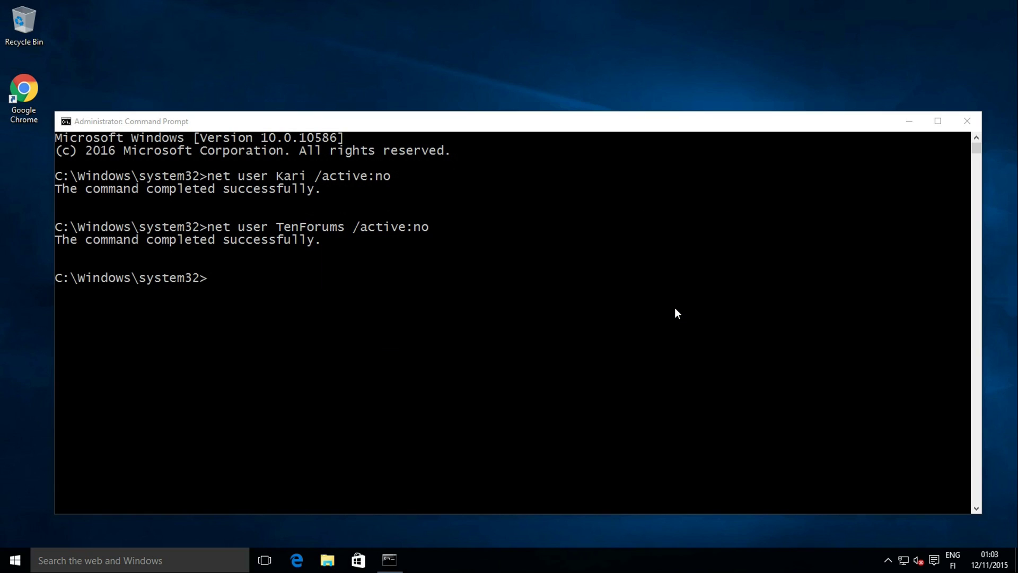
{"action": "right_click", "coordinate": [14, 560]}
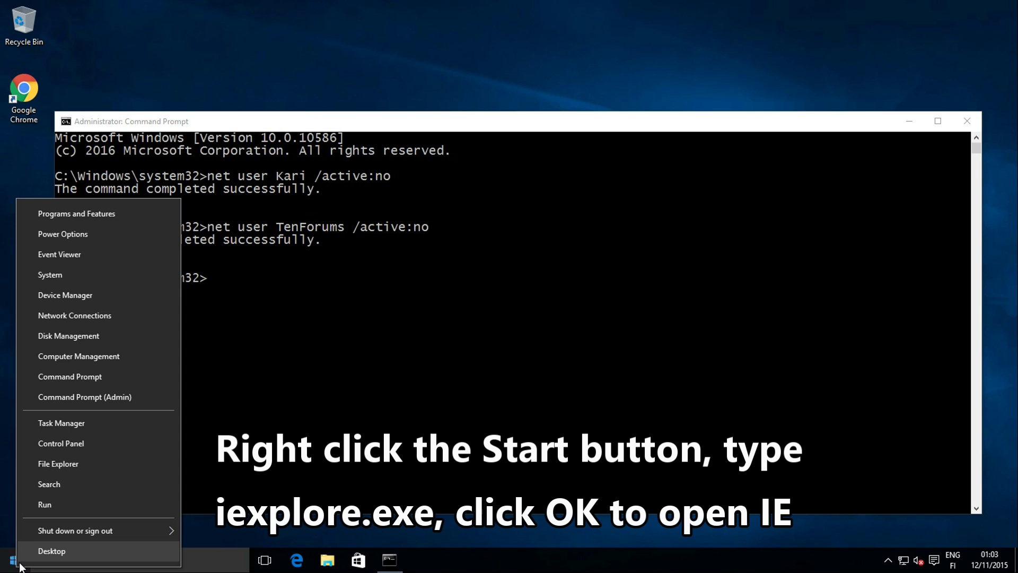
{"action": "left_click", "coordinate": [69, 508]}
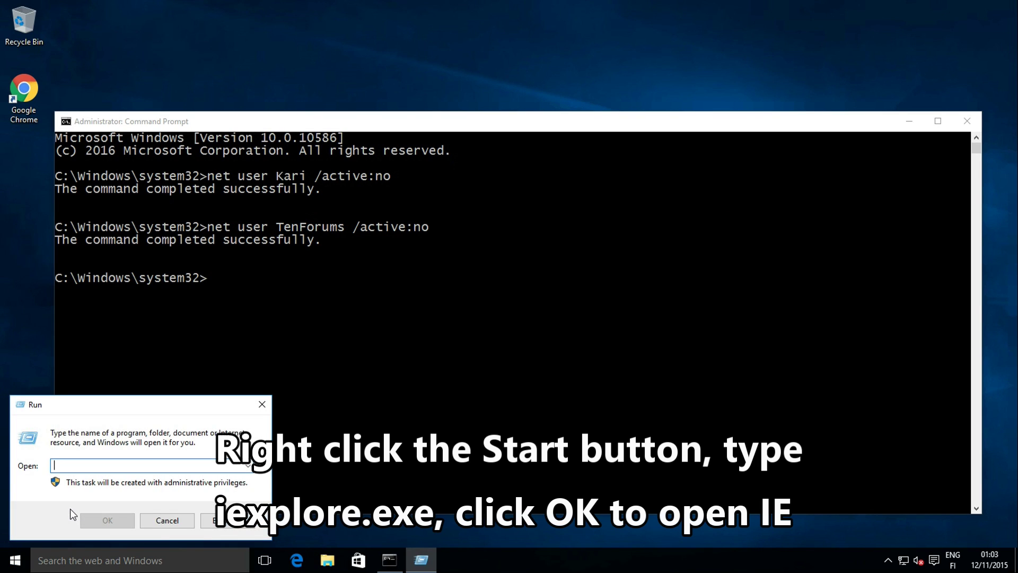
{"action": "type", "text": "iexplore"}
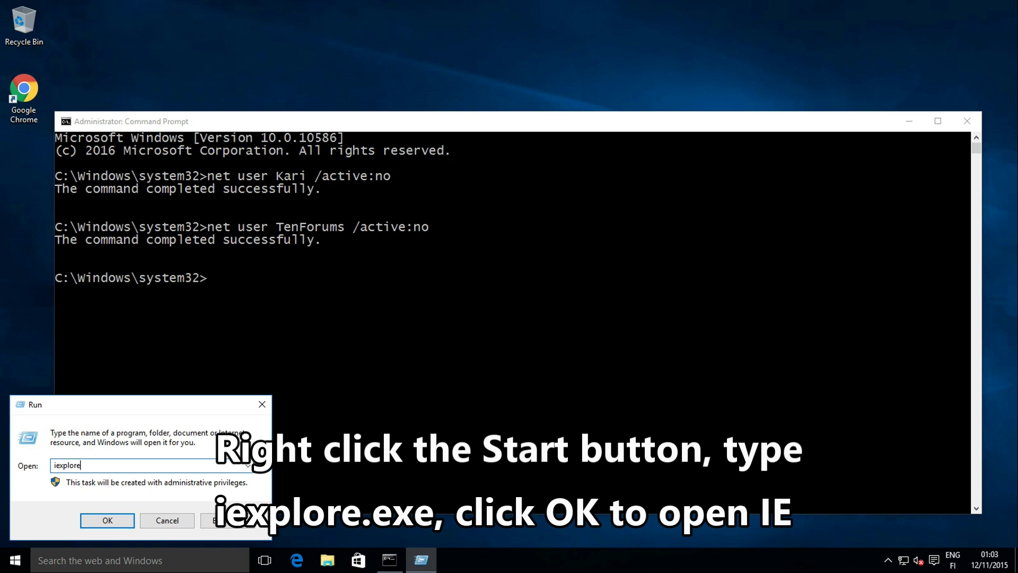
{"action": "type", "text": ".exe"}
{"action": "key", "text": "ctrl+a"}
- Launch Internet Explorer as administrator, maximize it, and go to tenforums.com
{"action": "left_click", "coordinate": [97, 519]}
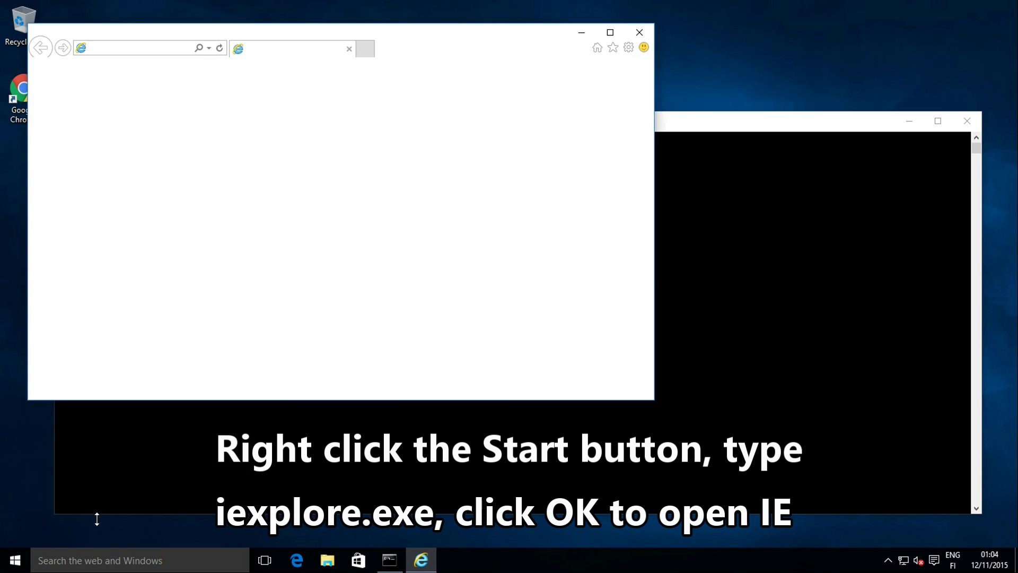
{"action": "left_click_drag", "start_coordinate": [482, 40], "coordinate": [579, 60]}
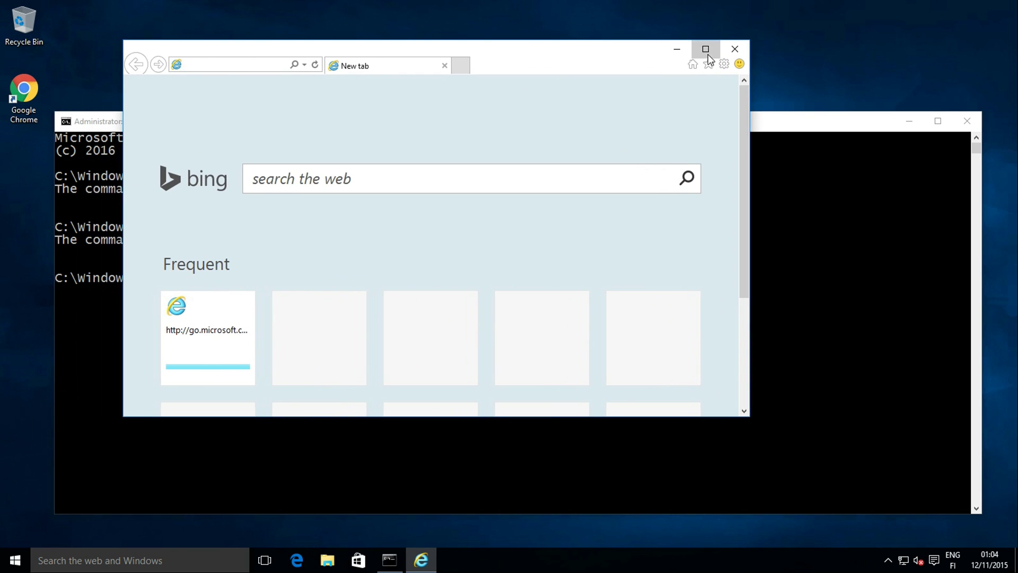
{"action": "left_click", "coordinate": [705, 49]}
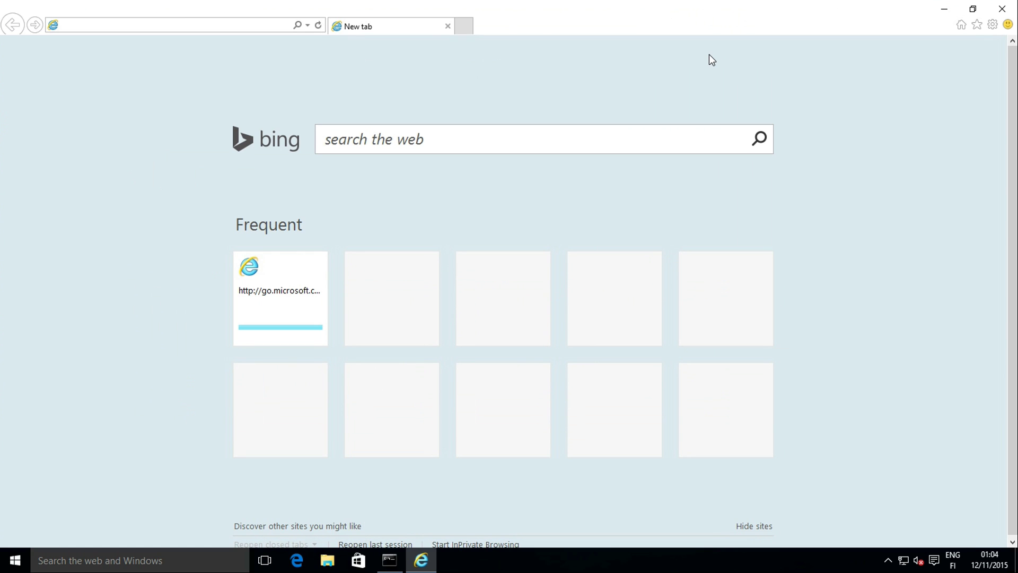
{"action": "left_click", "coordinate": [254, 25]}
{"action": "type", "text": "tenf"}
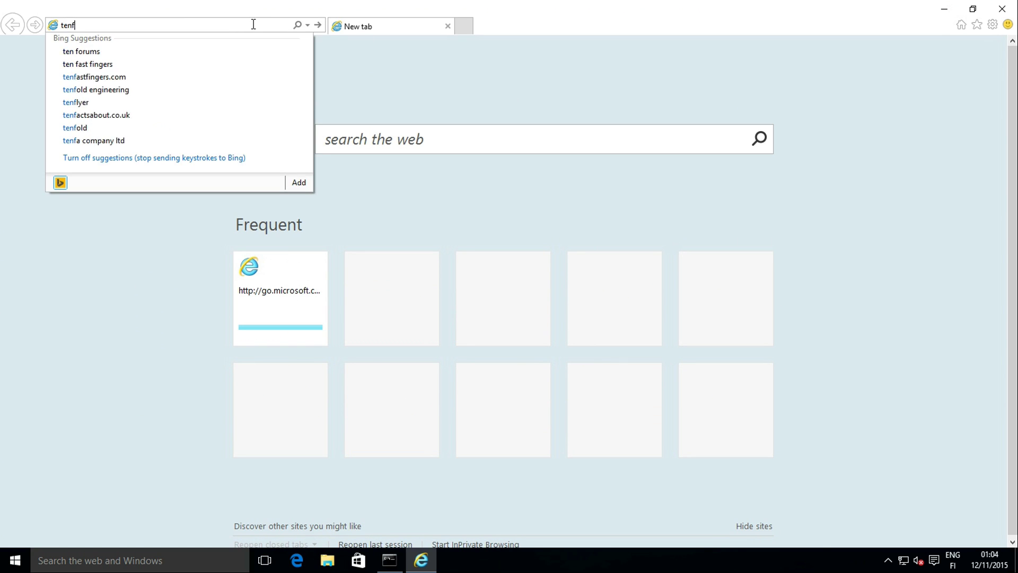
{"action": "type", "text": "orums.com"}
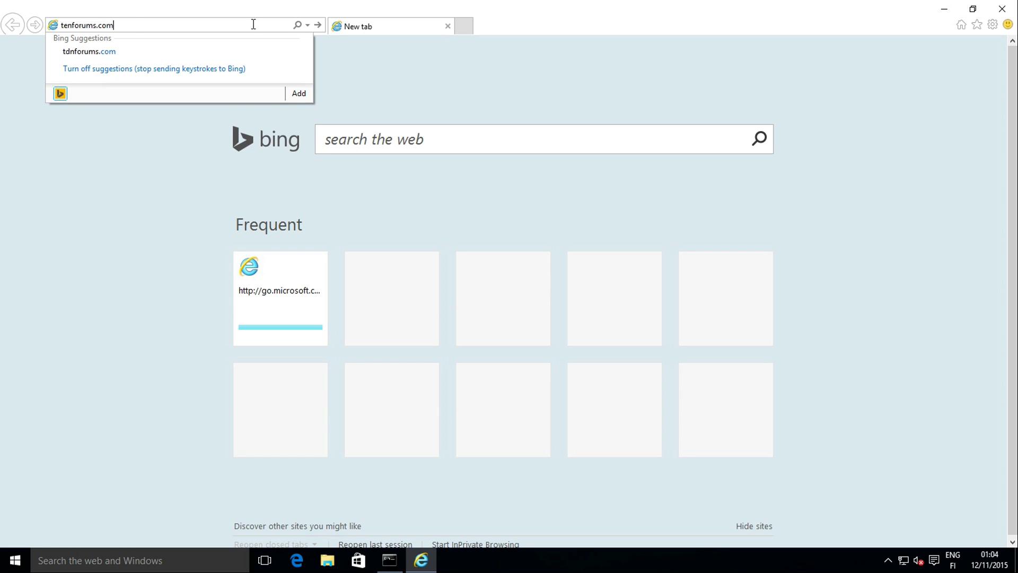
{"action": "key", "text": "Return"}
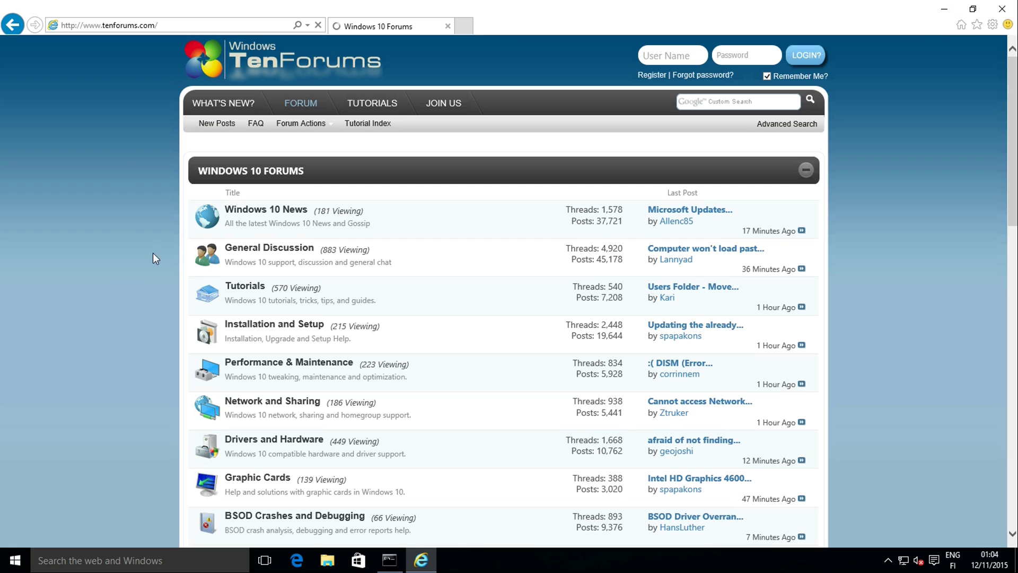
- Search the Ten Forums tutorials for 'Users folder' and open the Move Location result
{"action": "left_click", "coordinate": [371, 106]}
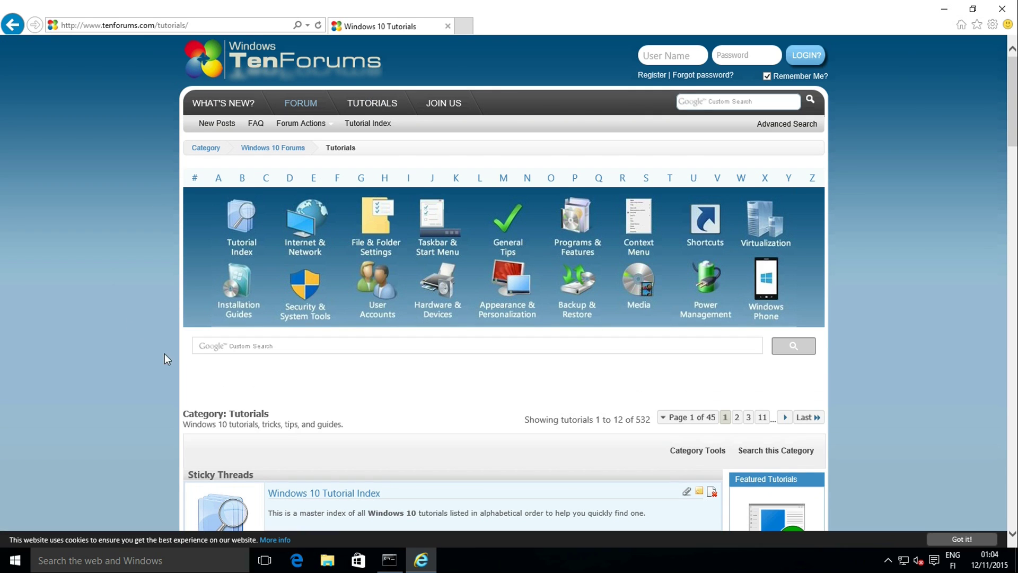
{"action": "left_click", "coordinate": [263, 347]}
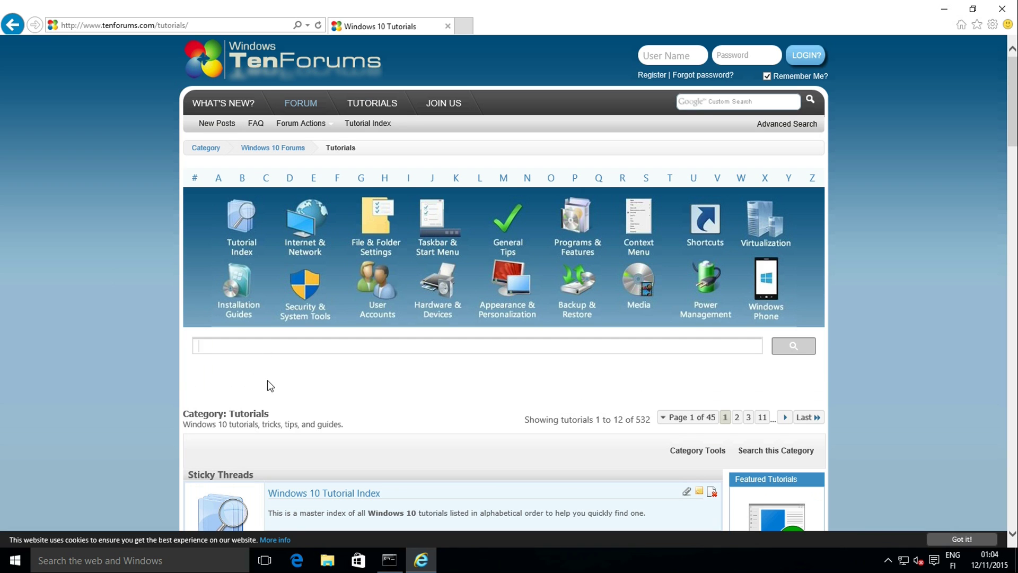
{"action": "type", "text": "Users folder"}
{"action": "key", "text": "Return"}
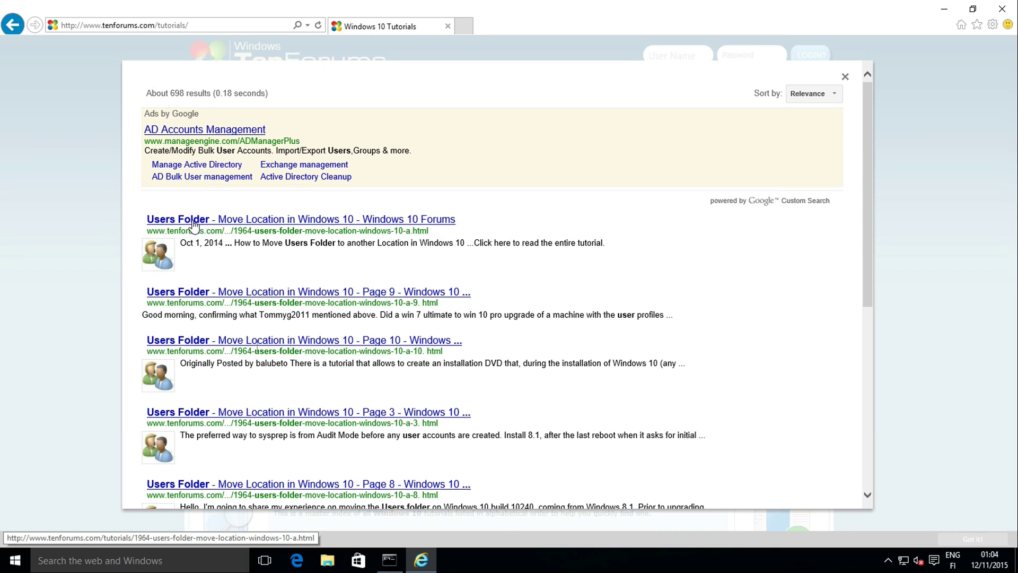
{"action": "left_click", "coordinate": [197, 221]}
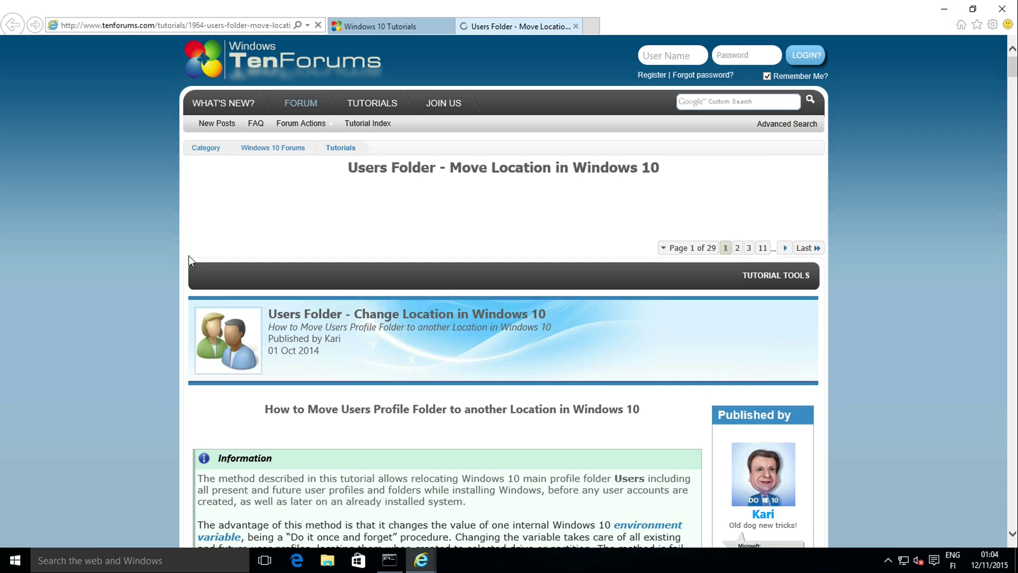
- Select and copy the tutorial's answer-file code block
{"action": "scroll", "coordinate": [146, 252], "scroll_direction": "down", "scroll_amount": 5}
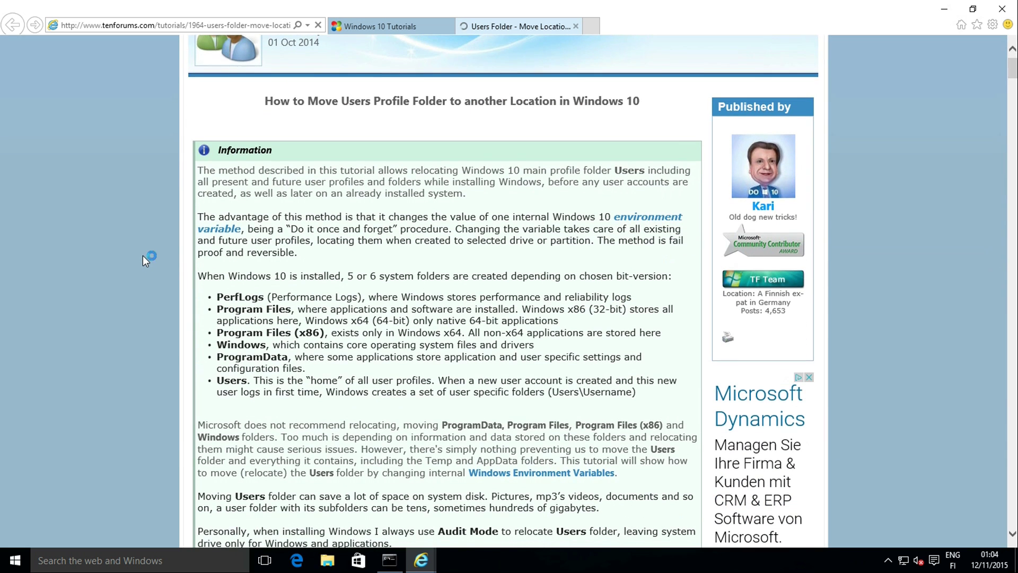
{"action": "scroll", "coordinate": [159, 273], "scroll_direction": "down", "scroll_amount": 20}
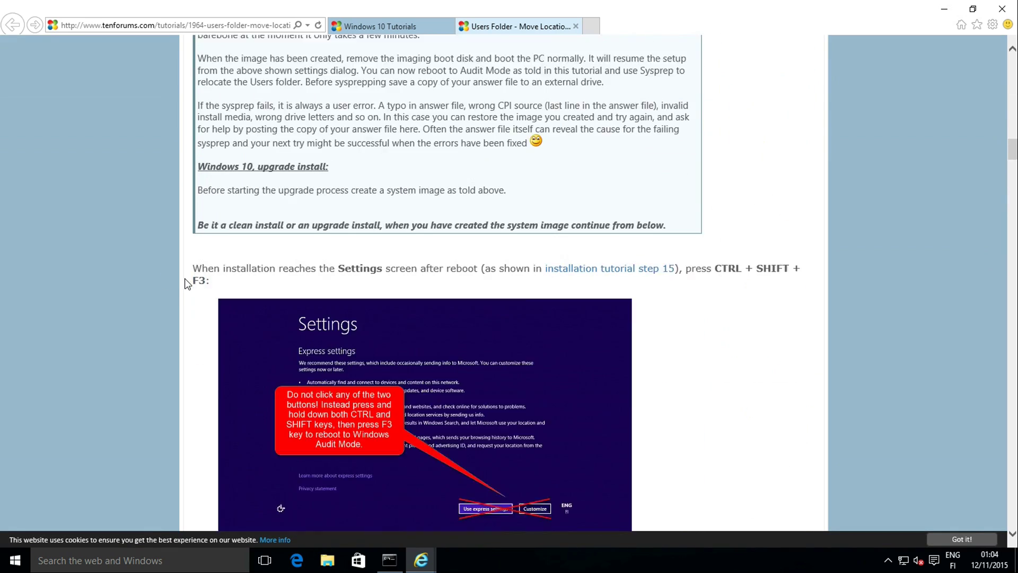
{"action": "scroll", "coordinate": [184, 278], "scroll_direction": "down", "scroll_amount": 1}
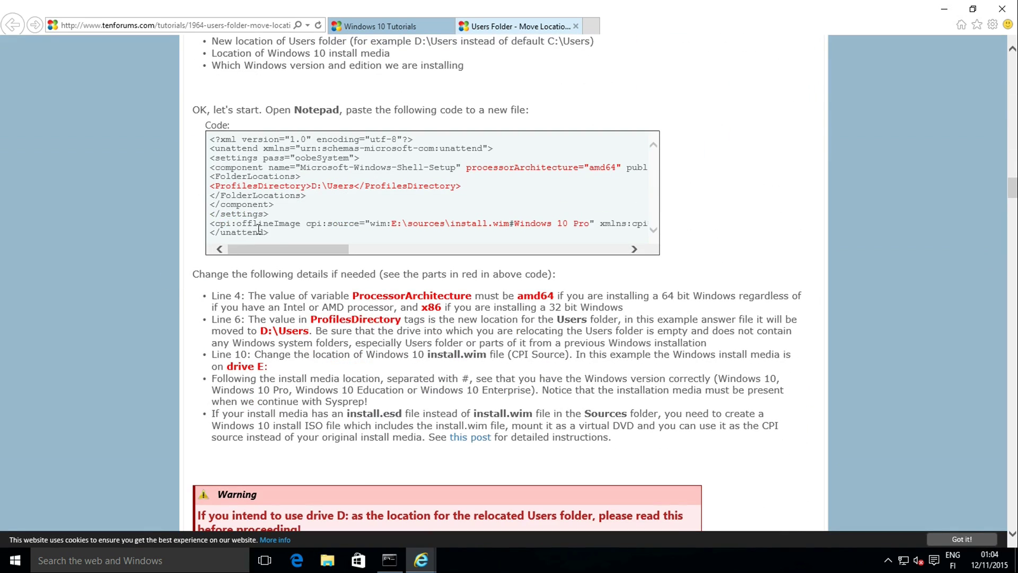
{"action": "left_click_drag", "start_coordinate": [279, 234], "coordinate": [212, 143]}
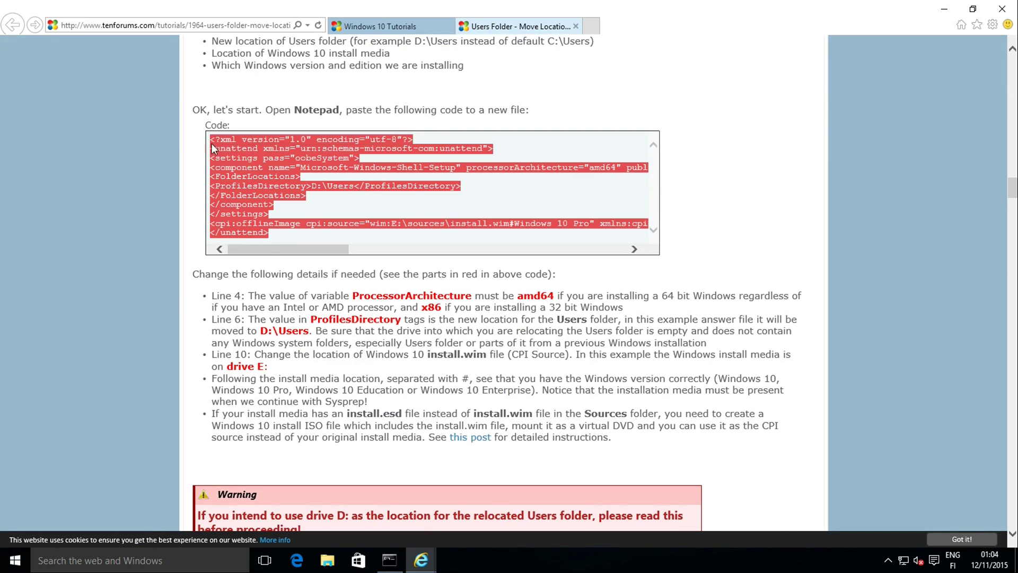
{"action": "right_click", "coordinate": [240, 149]}
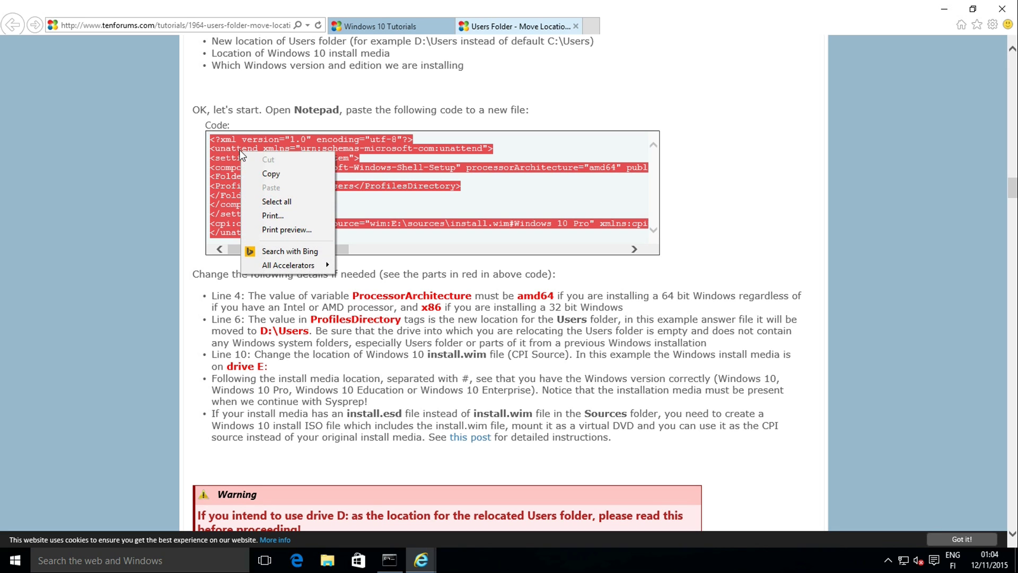
{"action": "left_click", "coordinate": [267, 175]}
- Launch Notepad from the Run dialog
{"action": "right_click", "coordinate": [21, 559]}
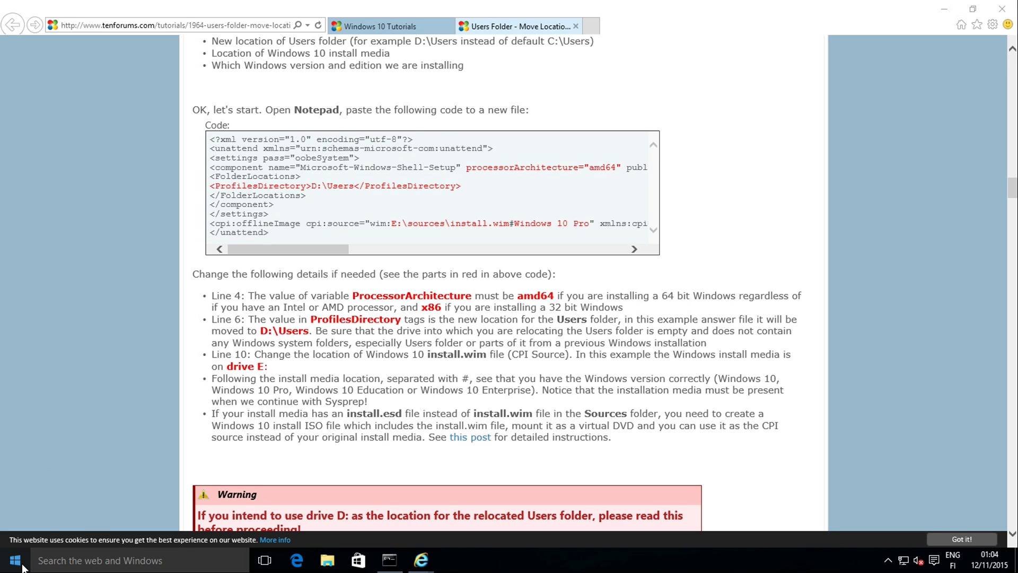
{"action": "left_click", "coordinate": [84, 504]}
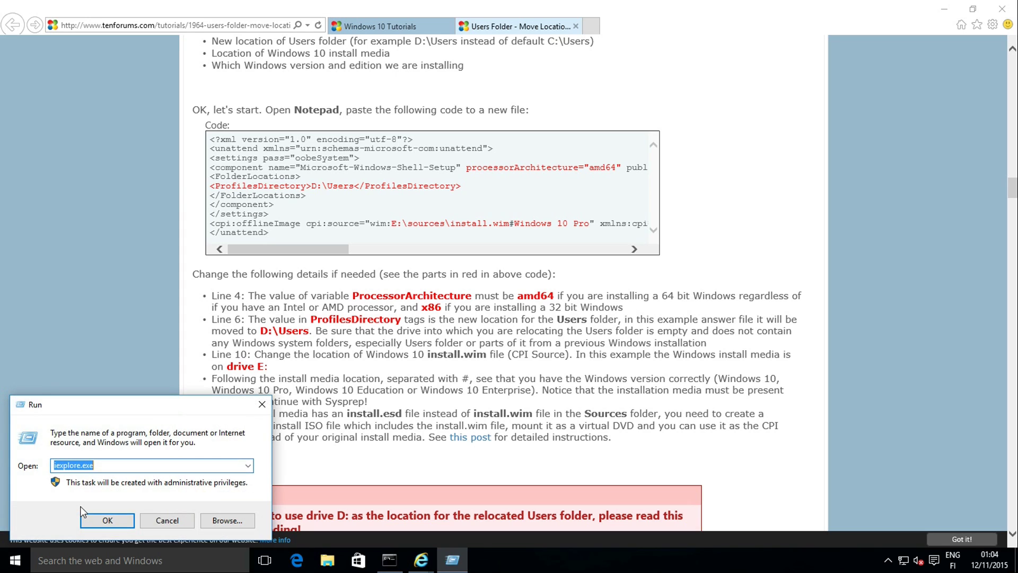
{"action": "type", "text": "Notepad"}
{"action": "key", "text": "Return"}
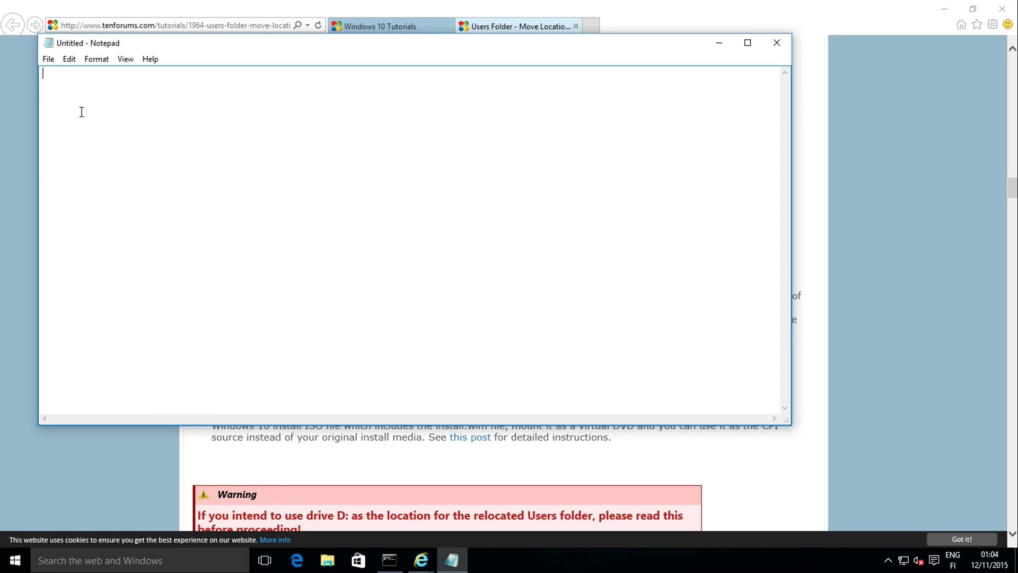
- Paste the XML into Notepad at 18-point font, then highlight the tutorial's Line 4–10 notes
{"action": "left_click", "coordinate": [69, 59]}
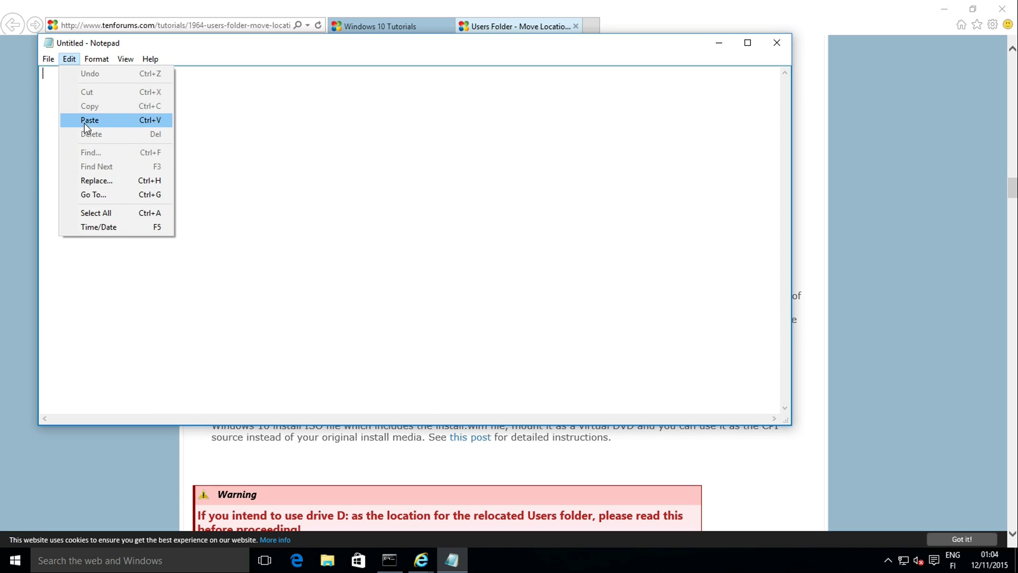
{"action": "left_click", "coordinate": [87, 121]}
{"action": "left_click", "coordinate": [93, 60]}
{"action": "left_click", "coordinate": [100, 86]}
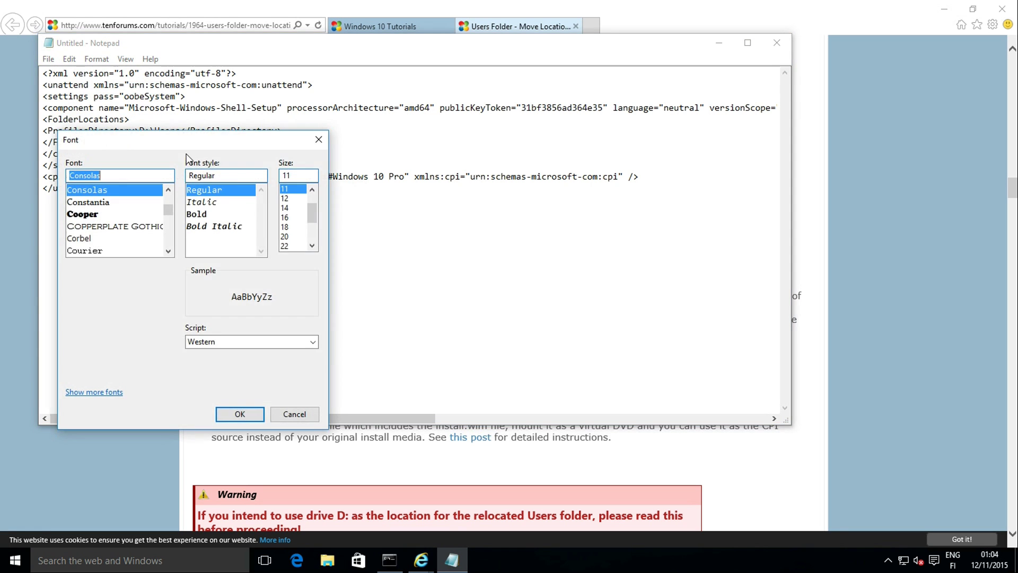
{"action": "left_click", "coordinate": [289, 227]}
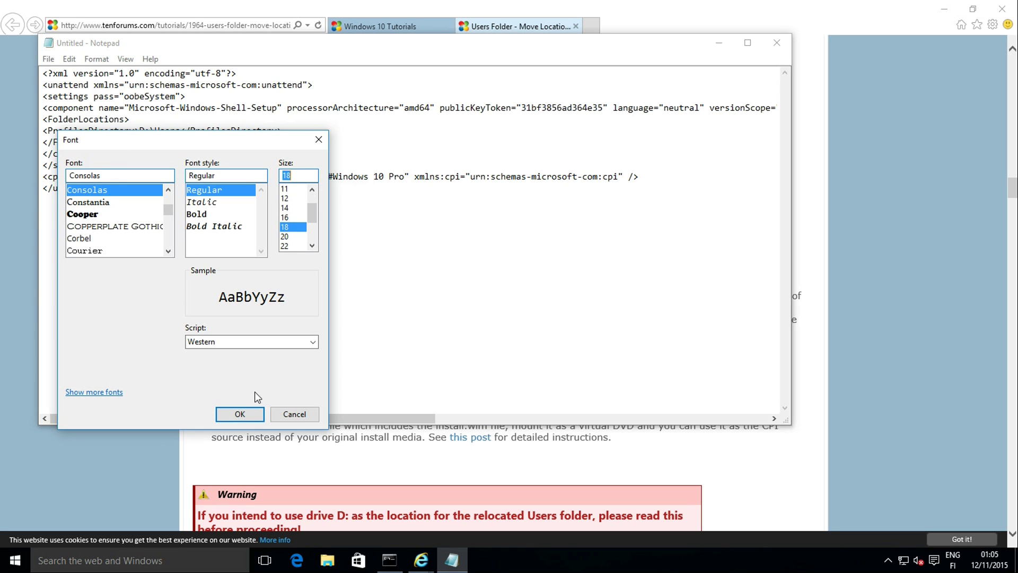
{"action": "left_click", "coordinate": [251, 413]}
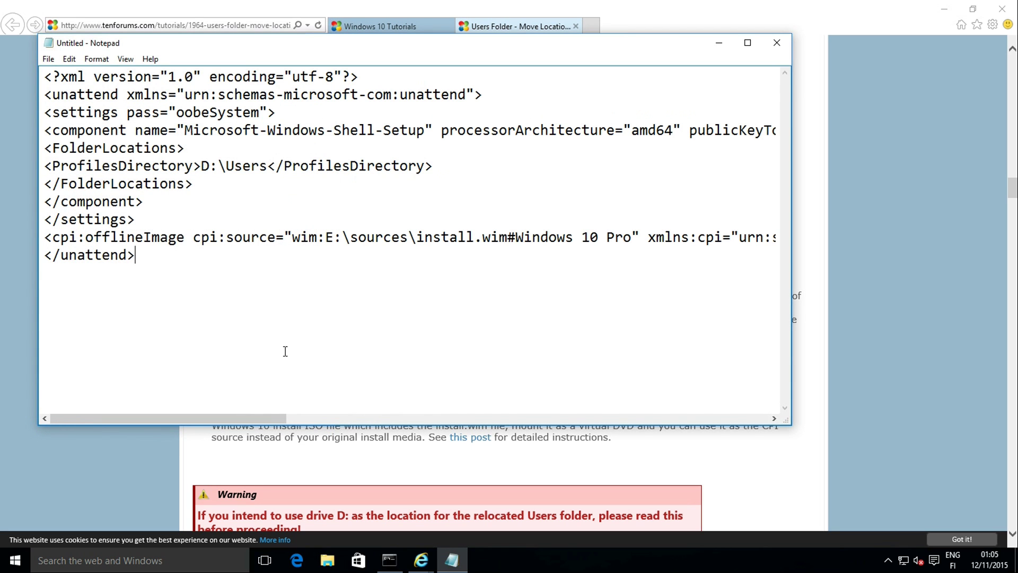
{"action": "left_click", "coordinate": [931, 466]}
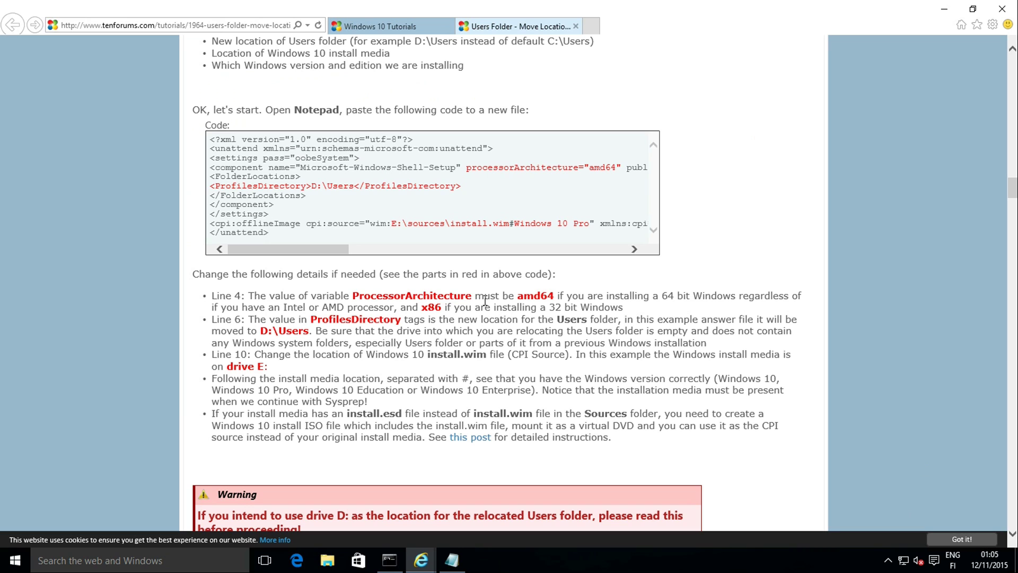
{"action": "left_click_drag", "start_coordinate": [212, 295], "coordinate": [431, 405]}
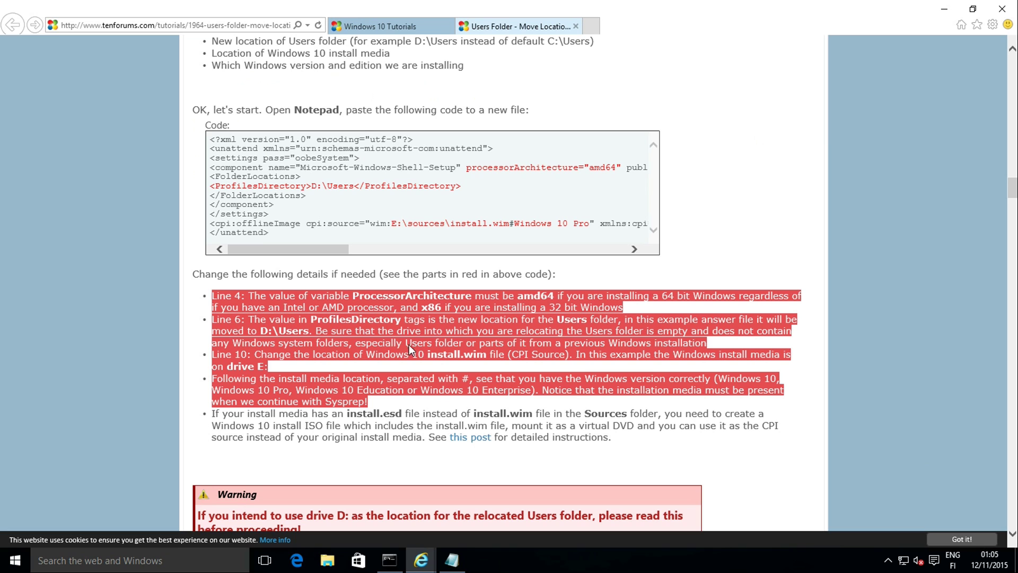
- Change the processorArchitecture value from amd64 to x86
{"action": "left_click", "coordinate": [452, 560]}
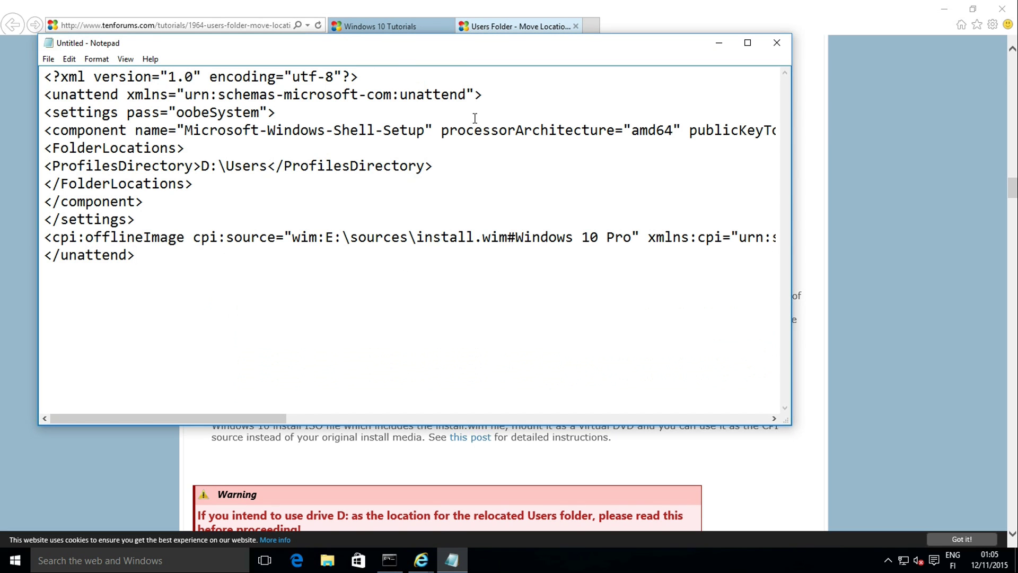
{"action": "left_click_drag", "start_coordinate": [442, 130], "coordinate": [681, 123]}
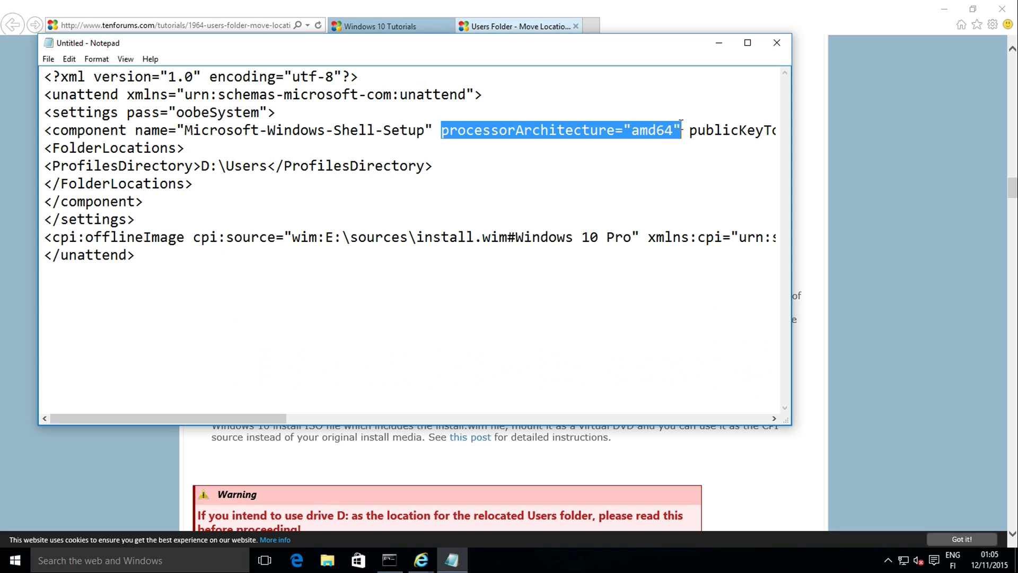
{"action": "left_click", "coordinate": [649, 142]}
{"action": "left_click_drag", "start_coordinate": [631, 130], "coordinate": [674, 130]}
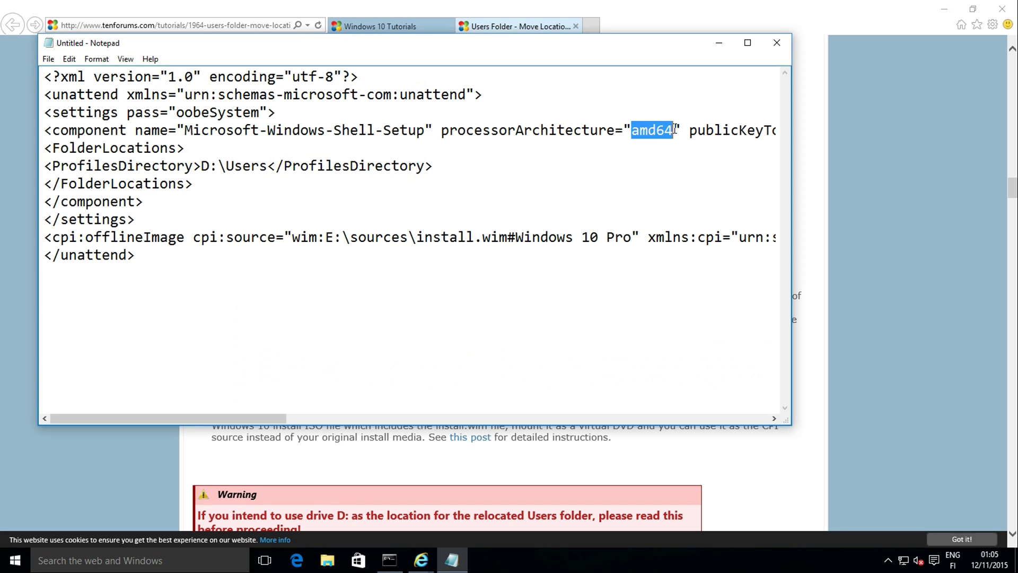
{"action": "type", "text": "x86"}
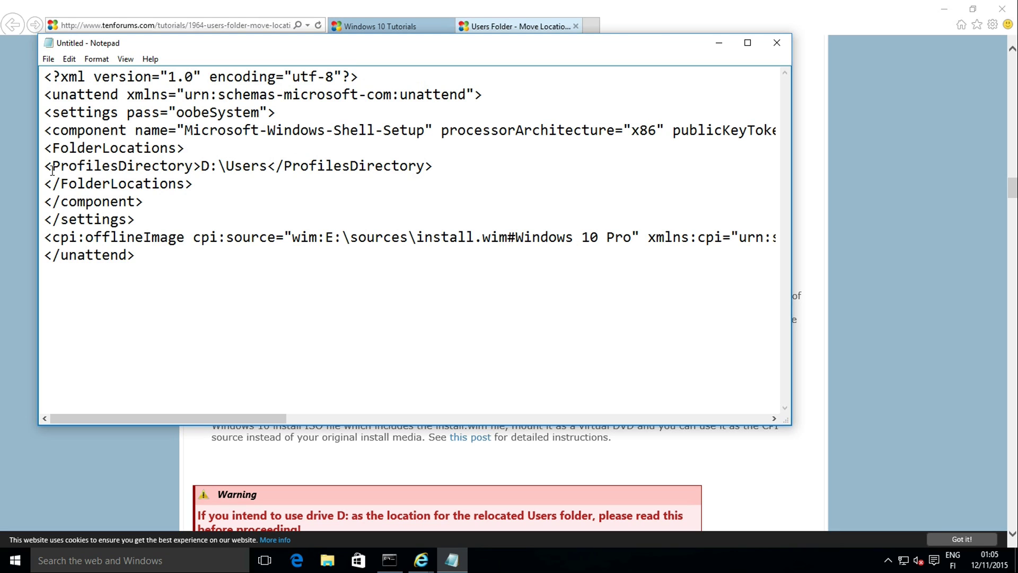
- Change the ProfilesDirectory path from D:\Users to E:\Users
{"action": "left_click_drag", "start_coordinate": [45, 169], "coordinate": [514, 169]}
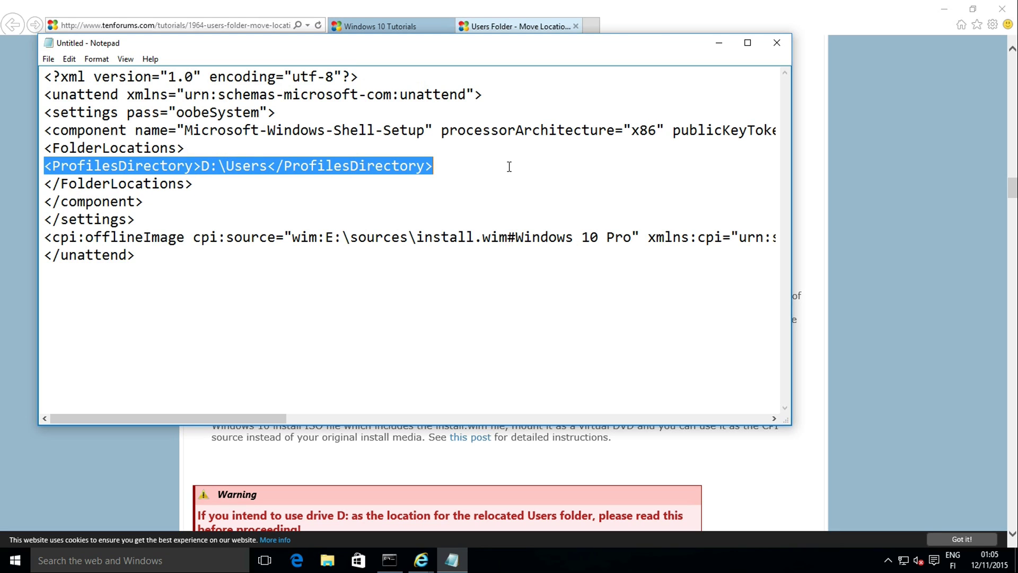
{"action": "left_click", "coordinate": [204, 166]}
{"action": "left_click_drag", "start_coordinate": [204, 166], "coordinate": [211, 166]}
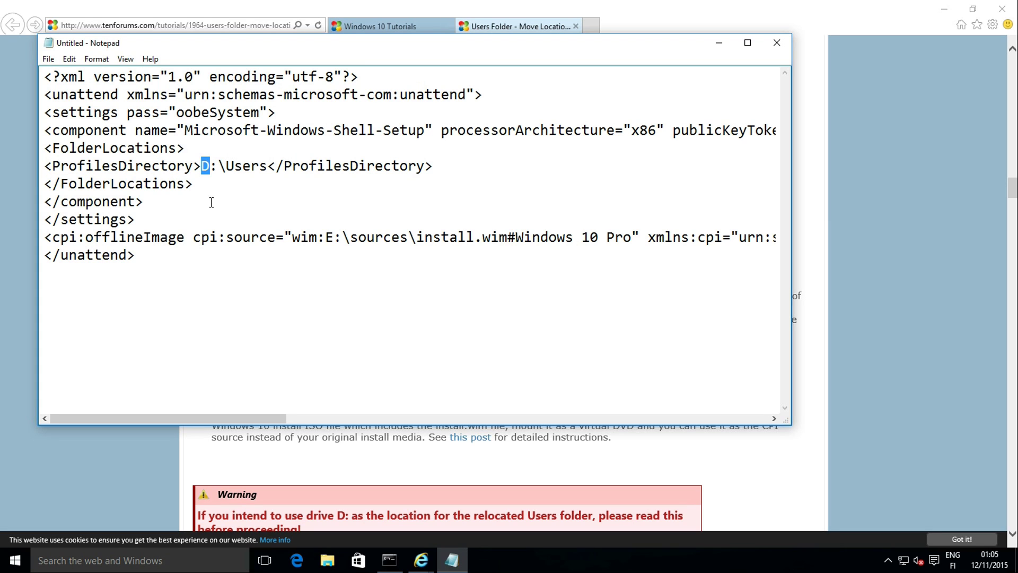
{"action": "type", "text": "E"}
- Change the install.wim source drive from E: to D:
{"action": "left_click_drag", "start_coordinate": [325, 237], "coordinate": [511, 236]}
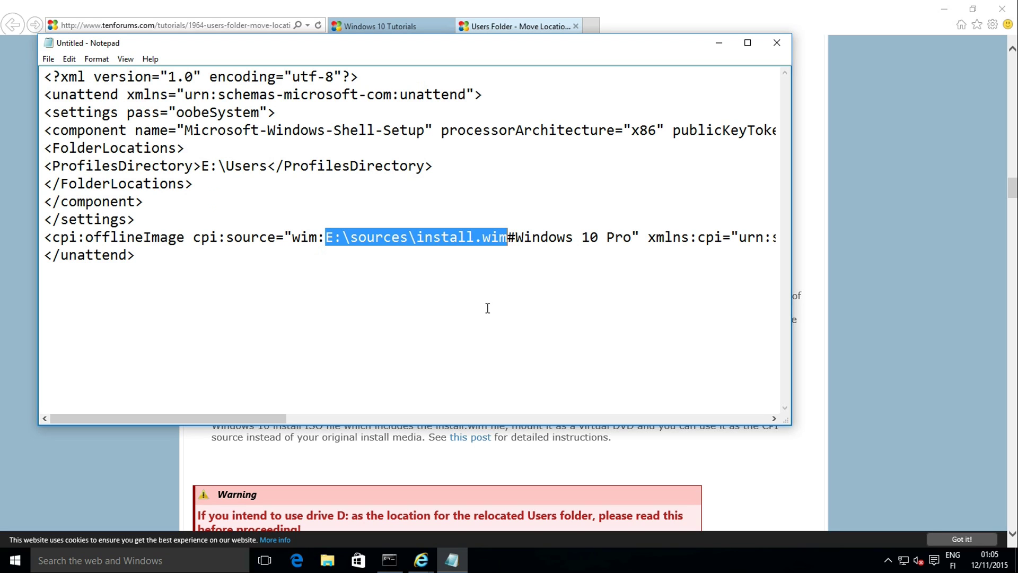
{"action": "left_click", "coordinate": [329, 235]}
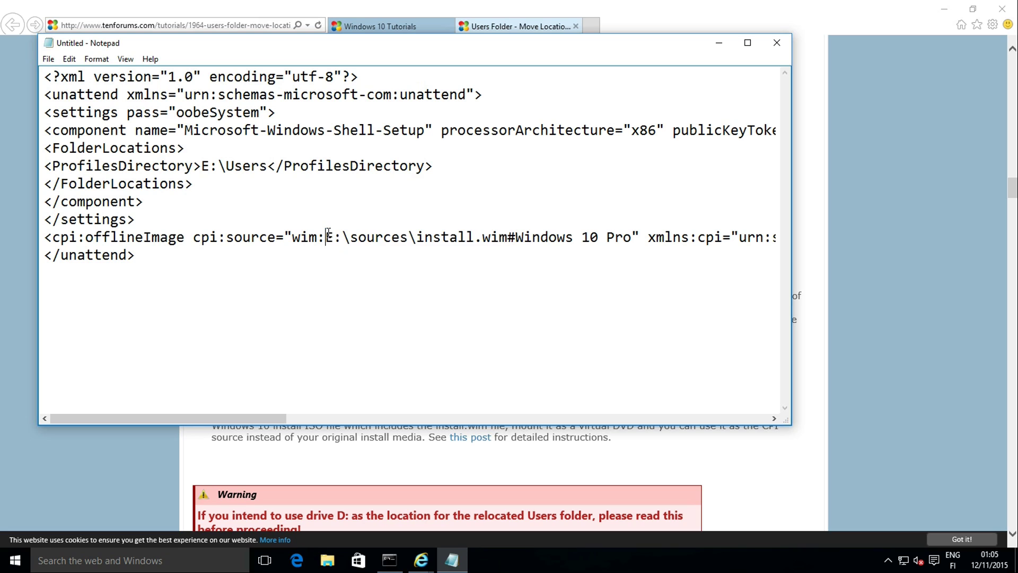
{"action": "left_click_drag", "start_coordinate": [328, 235], "coordinate": [335, 236]}
{"action": "type", "text": "D"}
- Try the Home, Education and Enterprise edition names, settling on Windows 10 Pro
{"action": "left_click_drag", "start_coordinate": [516, 237], "coordinate": [633, 237]}
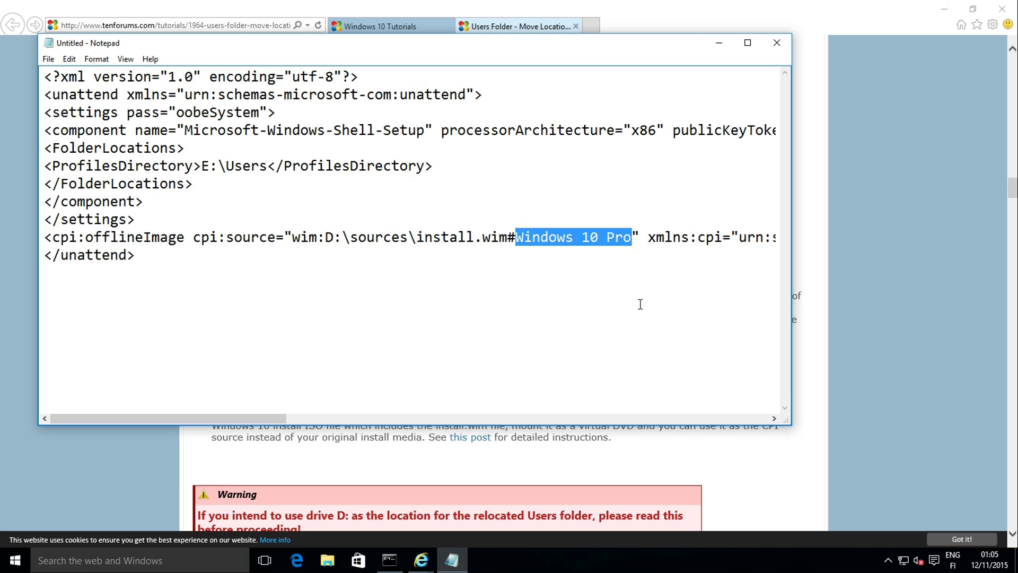
{"action": "left_click", "coordinate": [621, 238]}
{"action": "left_click_drag", "start_coordinate": [607, 237], "coordinate": [631, 237]}
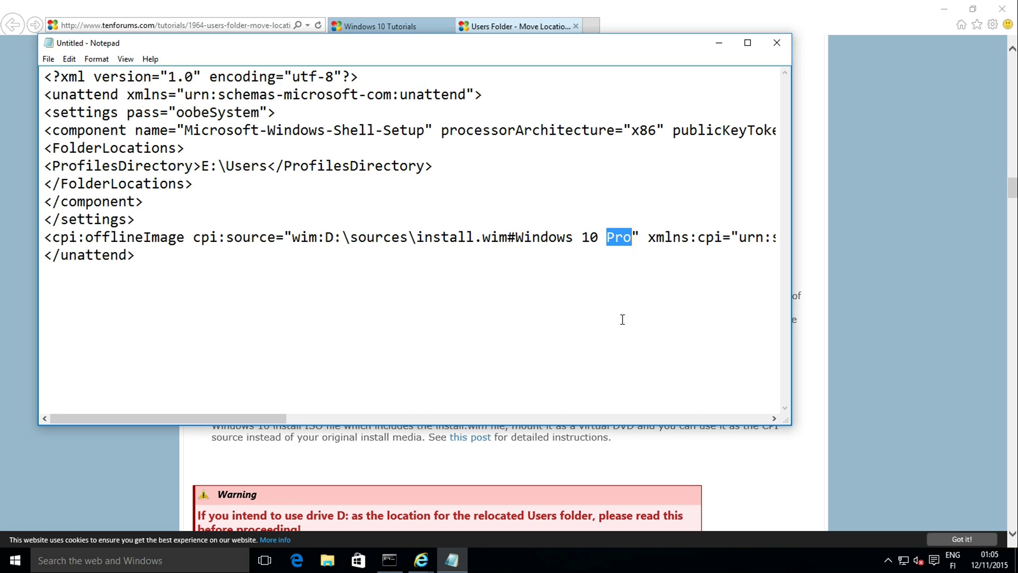
{"action": "type", "text": "Home"}
{"action": "key", "text": "shift+Left"}
{"action": "key", "text": "shift+Left"}
{"action": "key", "text": "shift+Left"}
{"action": "key", "text": "shift+Left"}
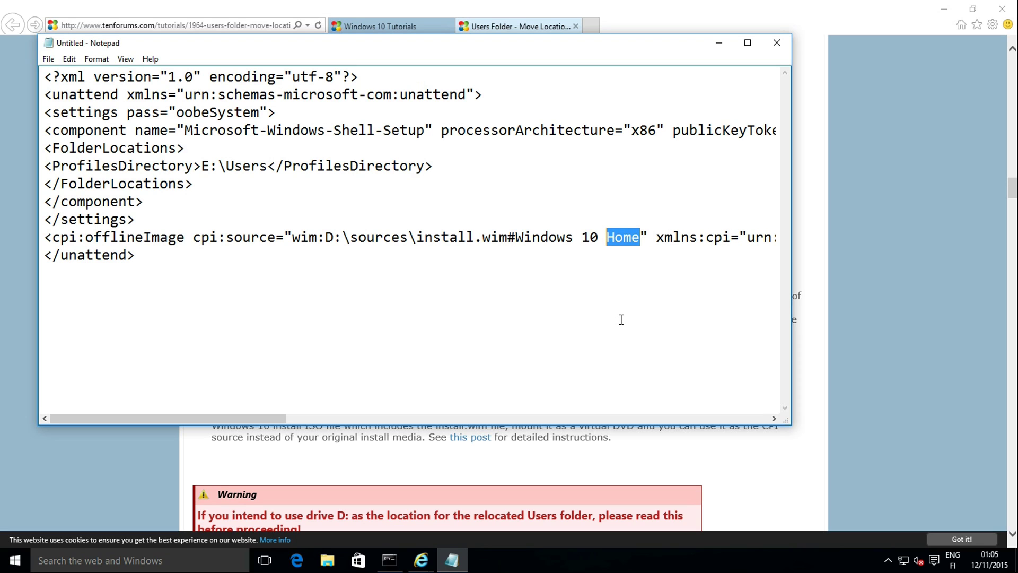
{"action": "type", "text": "Education"}
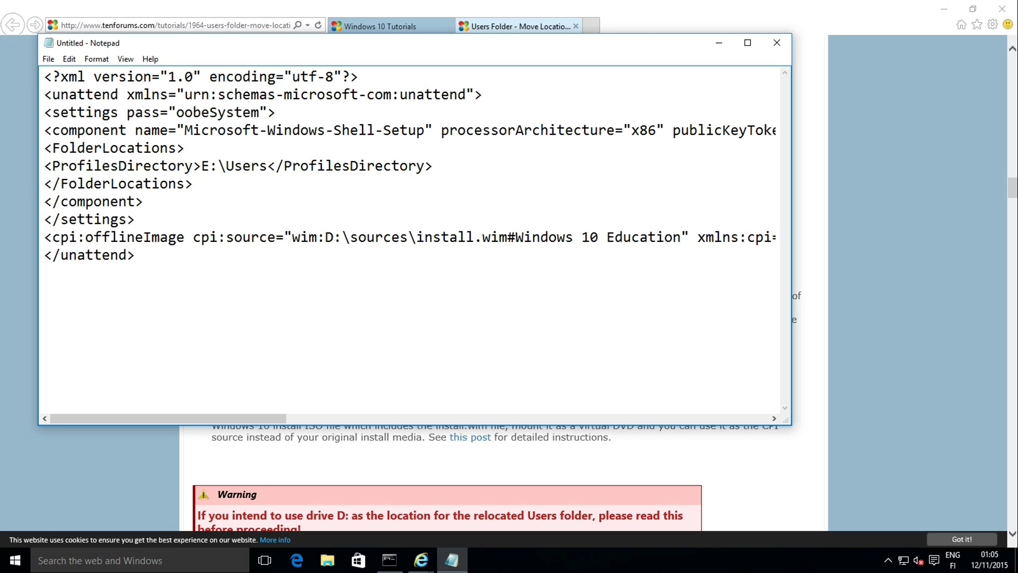
{"action": "key", "text": "shift+Left"}
{"action": "key", "text": "shift+Left"}
{"action": "key", "text": "shift+Left"}
{"action": "key", "text": "shift+Left"}
{"action": "key", "text": "shift+Left"}
{"action": "key", "text": "shift+Left"}
{"action": "key", "text": "shift+Left"}
{"action": "key", "text": "shift+Left"}
{"action": "key", "text": "shift+Left"}
{"action": "key", "text": "shift+Left"}
{"action": "key", "text": "shift+Left"}
{"action": "key", "text": "shift+Right"}
{"action": "key", "text": "shift+Right"}
{"action": "type", "text": "Enterprise"}
{"action": "key", "text": "shift+Left"}
{"action": "key", "text": "shift+Left"}
{"action": "key", "text": "shift+Left"}
{"action": "key", "text": "shift+Left"}
{"action": "key", "text": "shift+Left"}
{"action": "key", "text": "shift+Left"}
{"action": "key", "text": "shift+Left"}
{"action": "key", "text": "shift+Left"}
{"action": "key", "text": "shift+Left"}
{"action": "key", "text": "shift+Left"}
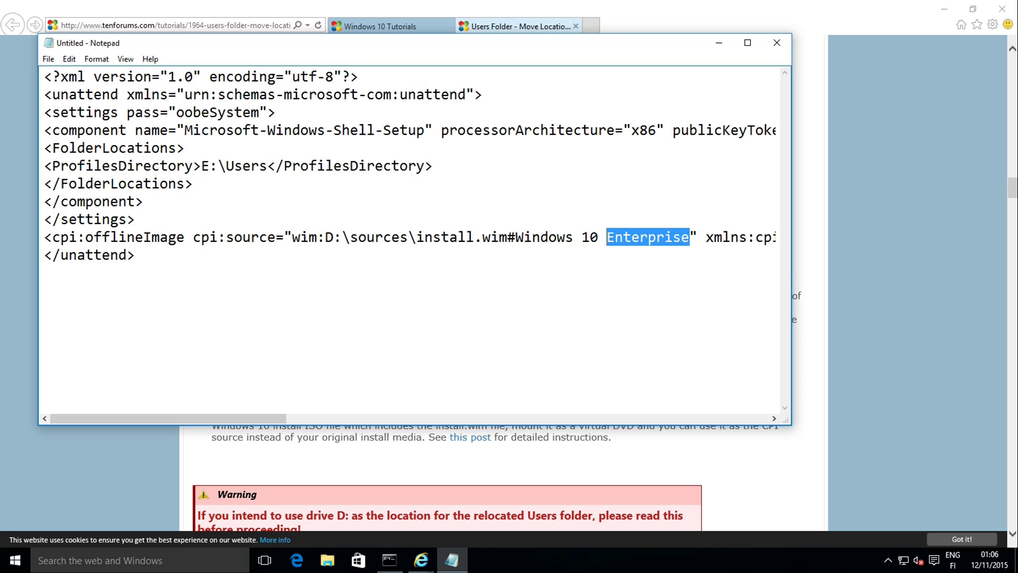
{"action": "type", "text": "Pro"}
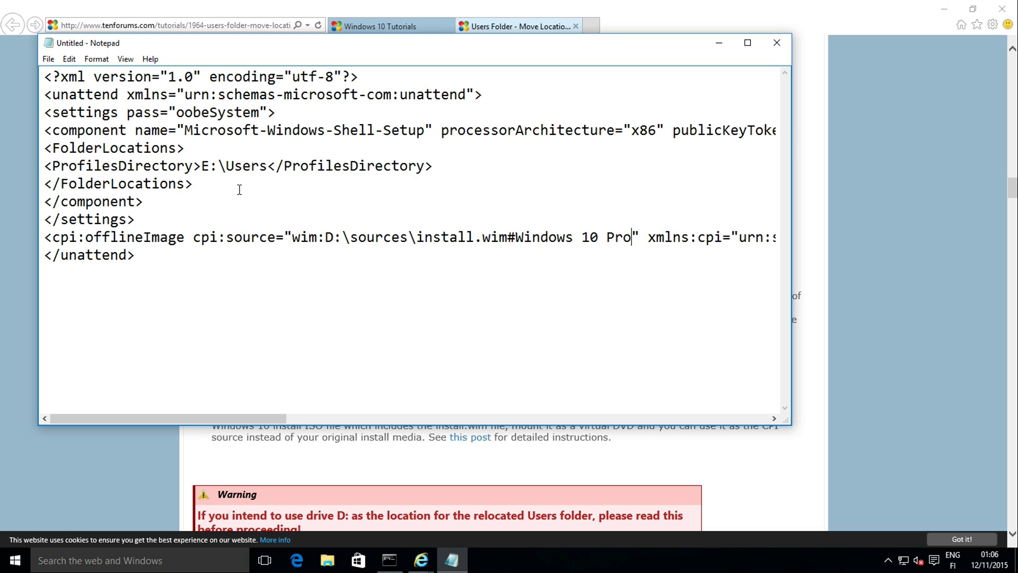
- In Save As, browse to This PC > Disk 2 (E:)
{"action": "left_click", "coordinate": [48, 60]}
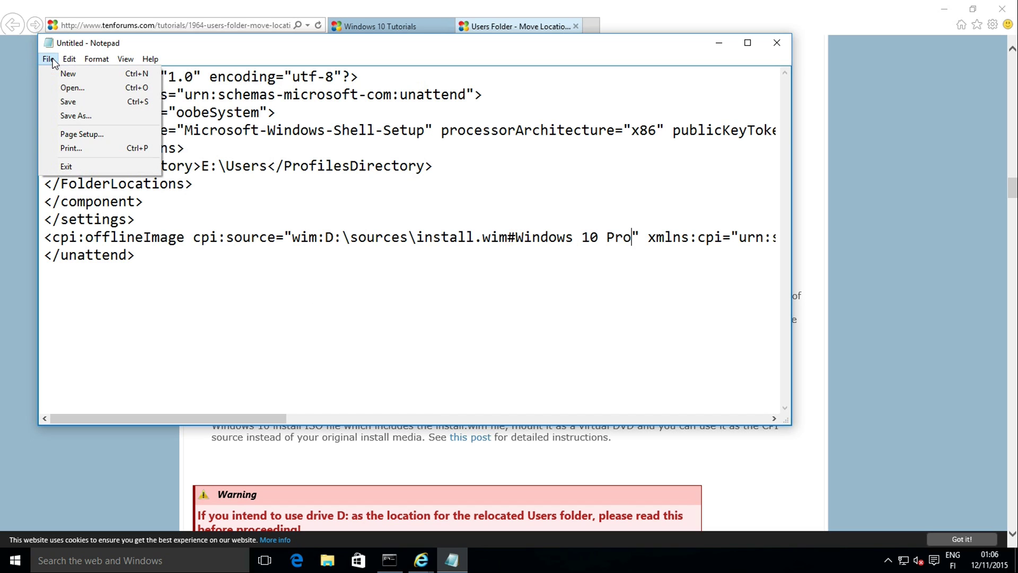
{"action": "left_click", "coordinate": [75, 115]}
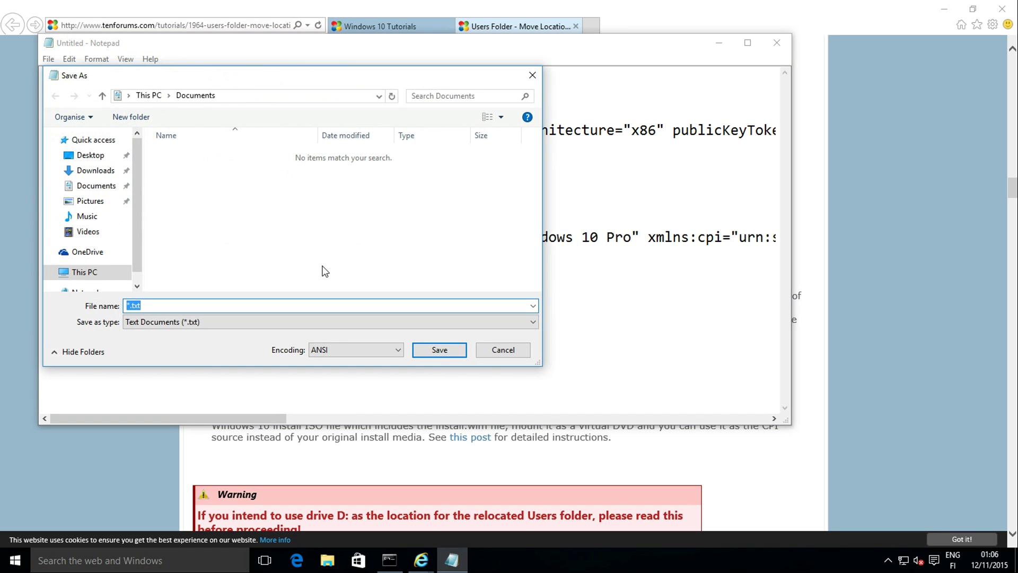
{"action": "left_click", "coordinate": [86, 272]}
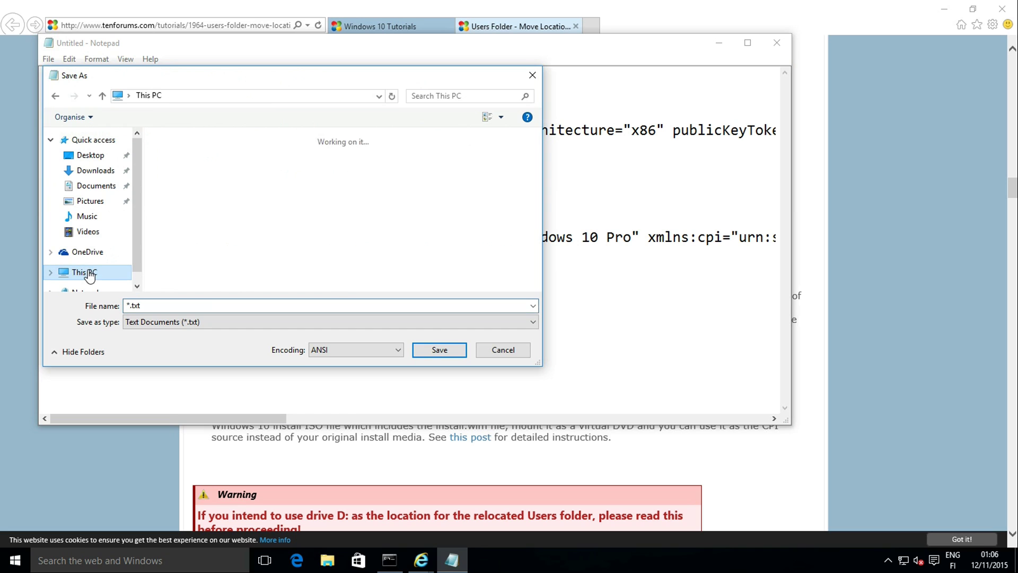
{"action": "scroll", "coordinate": [392, 228], "scroll_direction": "down", "scroll_amount": 2}
{"action": "left_click", "coordinate": [396, 269]}
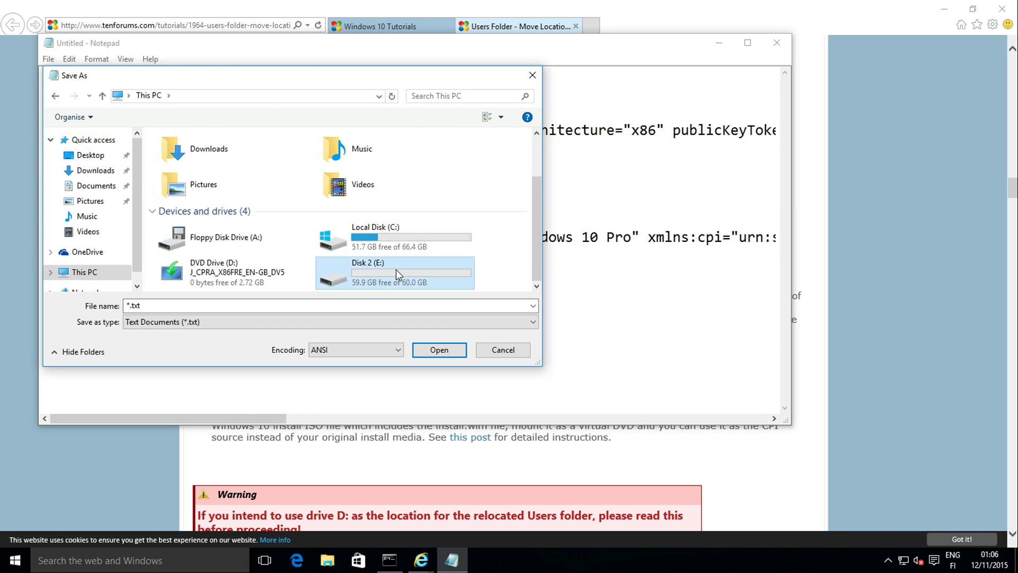
{"action": "double_click", "coordinate": [396, 269]}
- Save the file as relocate.xml with type All Files, then close Notepad
{"action": "left_click", "coordinate": [181, 306]}
{"action": "type", "text": "rel"}
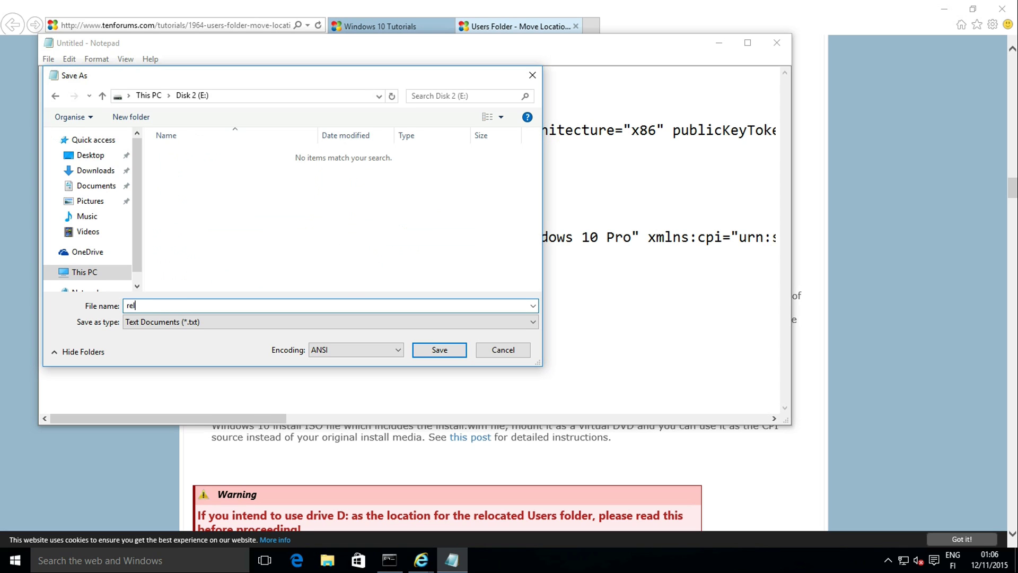
{"action": "type", "text": "ocate.xml"}
{"action": "left_click", "coordinate": [151, 324]}
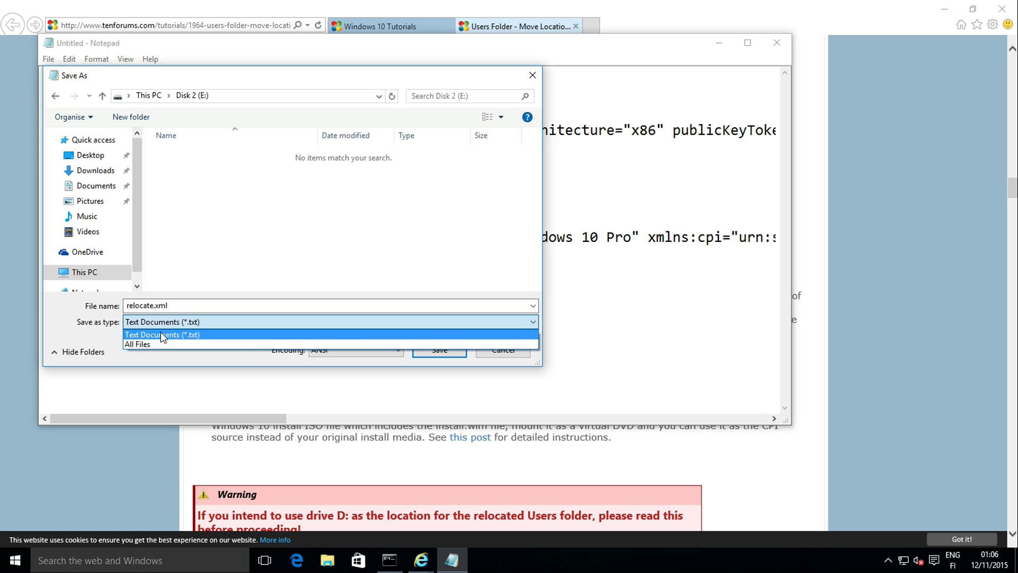
{"action": "left_click", "coordinate": [159, 343]}
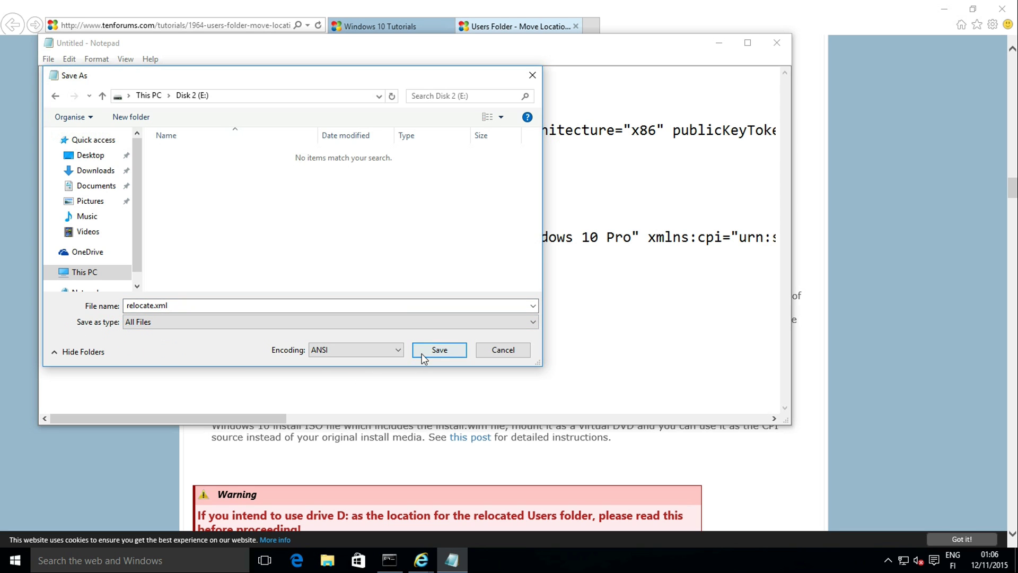
{"action": "left_click", "coordinate": [425, 352]}
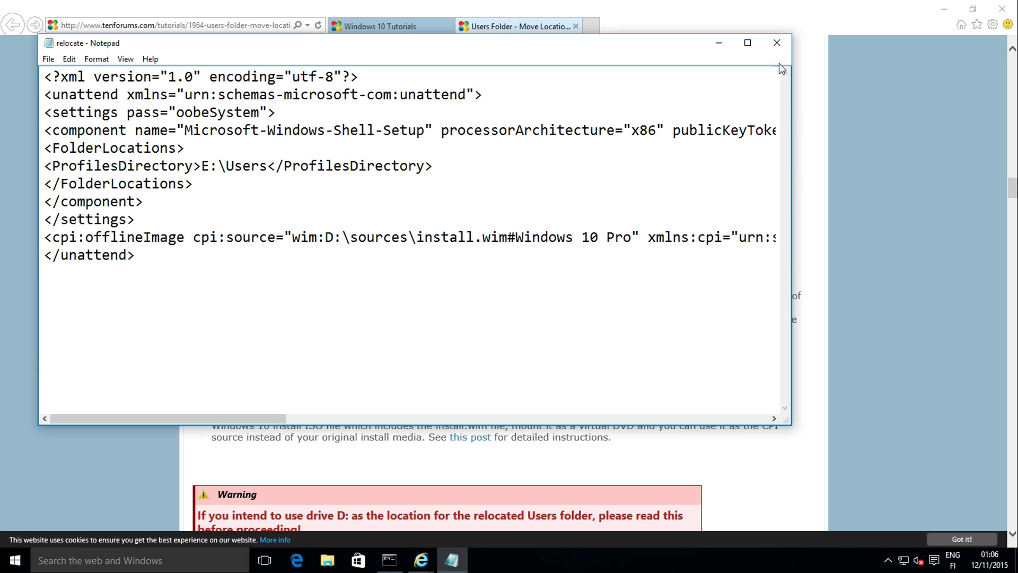
{"action": "left_click", "coordinate": [777, 42]}
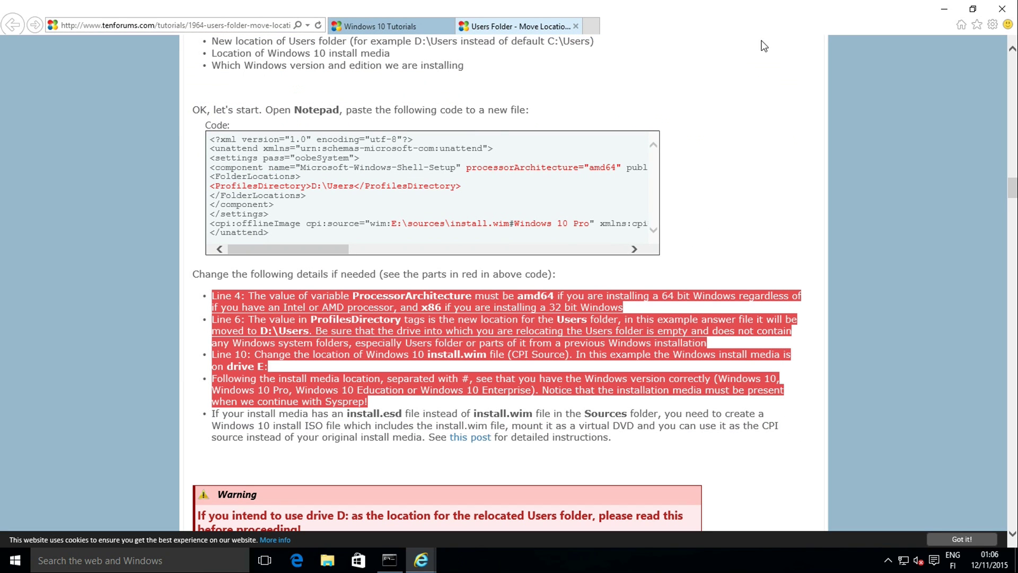
- Close Internet Explorer, confirm relocate.xml (639 bytes) is on Disk 2 (E:), then close File Explorer
{"action": "left_click", "coordinate": [1000, 11]}
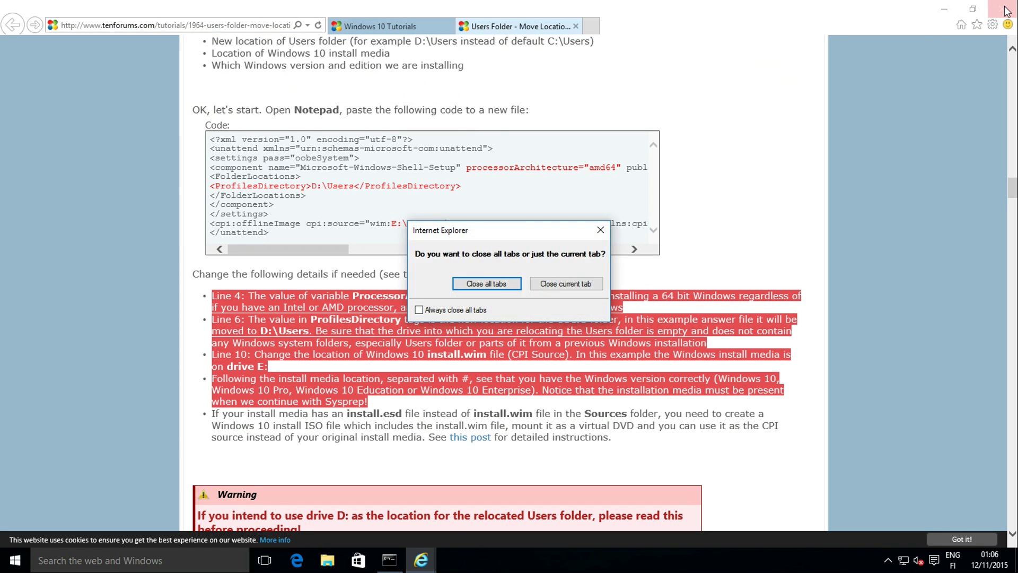
{"action": "left_click", "coordinate": [479, 281]}
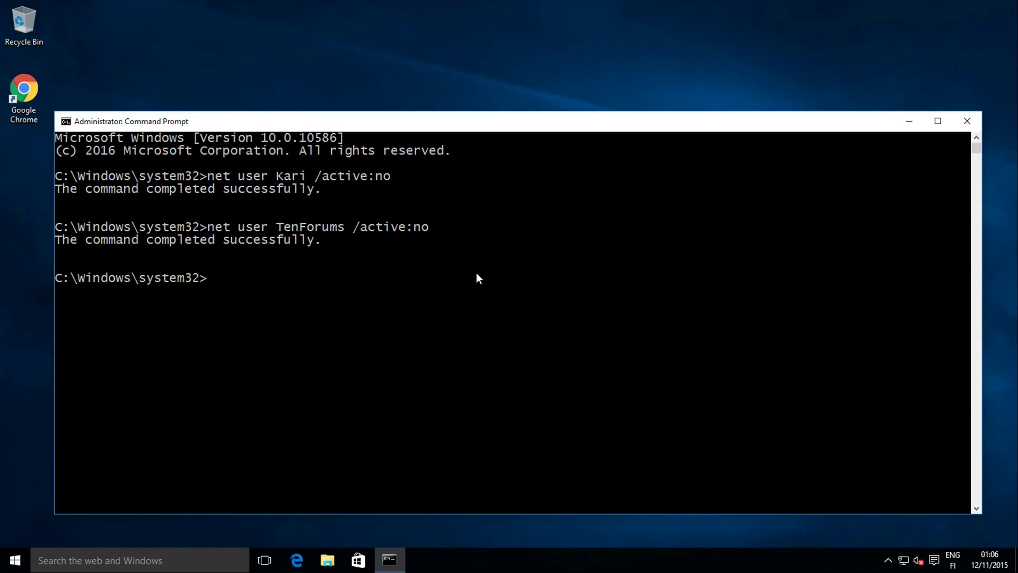
{"action": "left_click", "coordinate": [327, 554]}
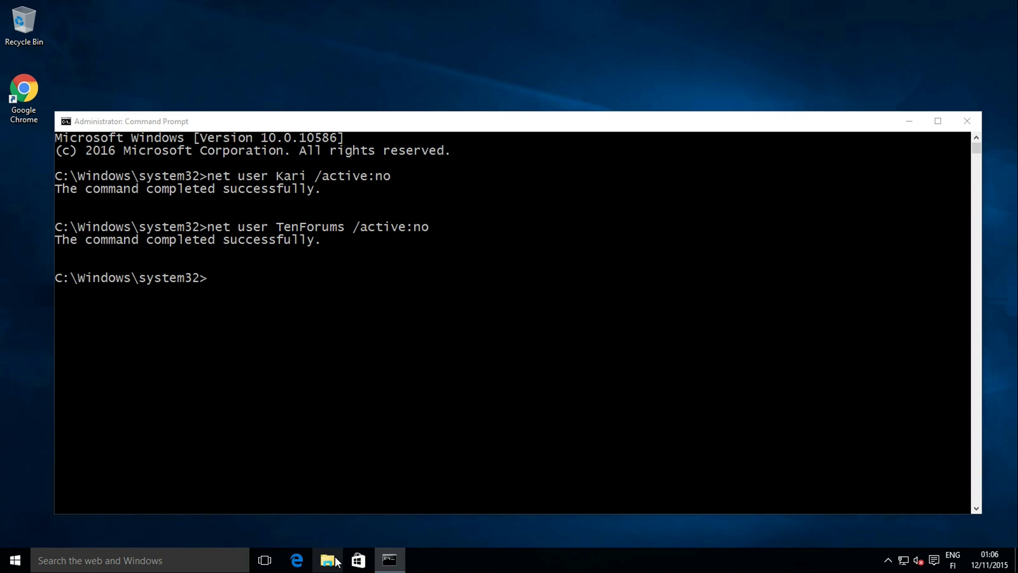
{"action": "left_click", "coordinate": [198, 291]}
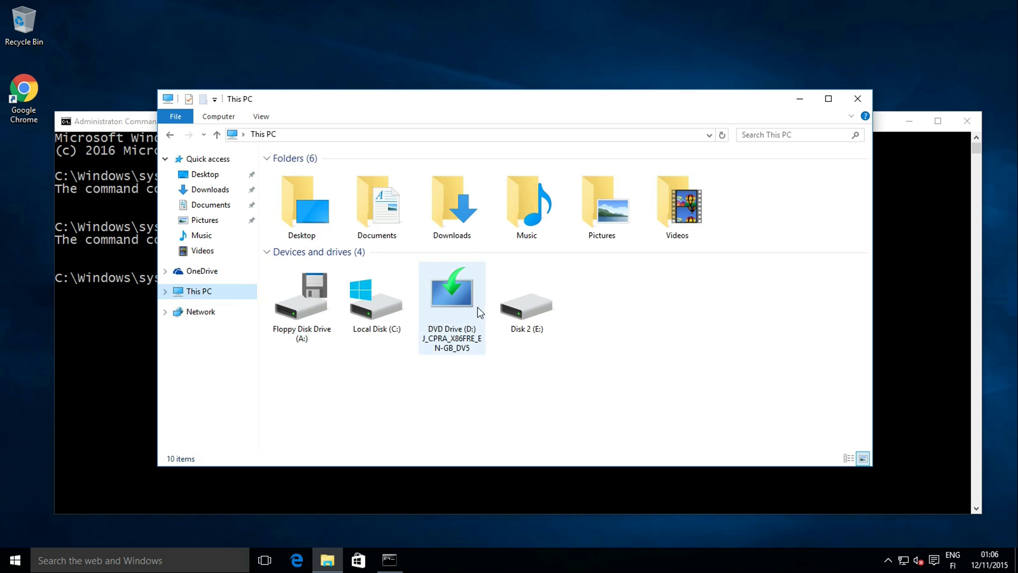
{"action": "double_click", "coordinate": [523, 310]}
{"action": "left_click", "coordinate": [318, 174]}
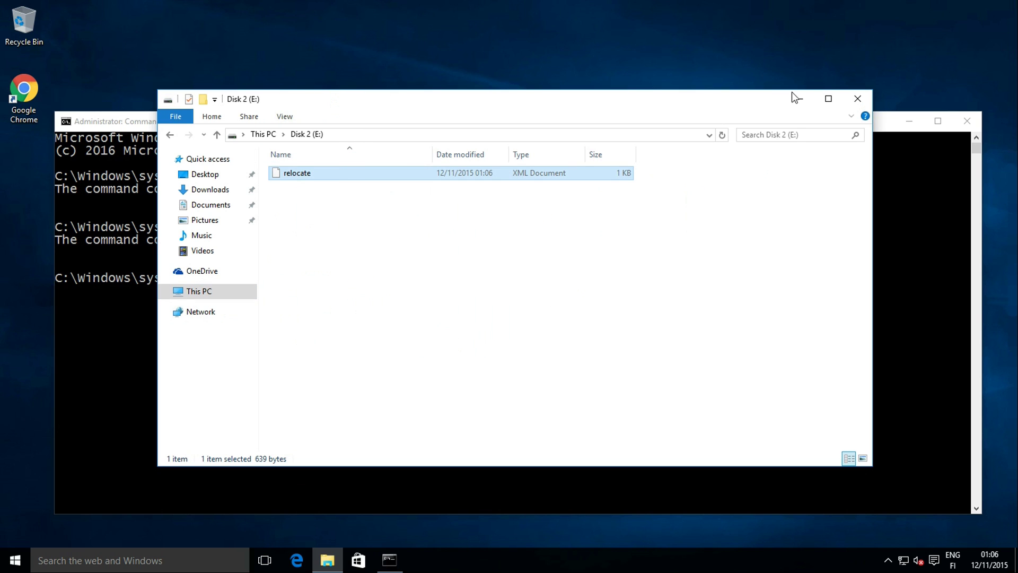
{"action": "left_click", "coordinate": [866, 98]}
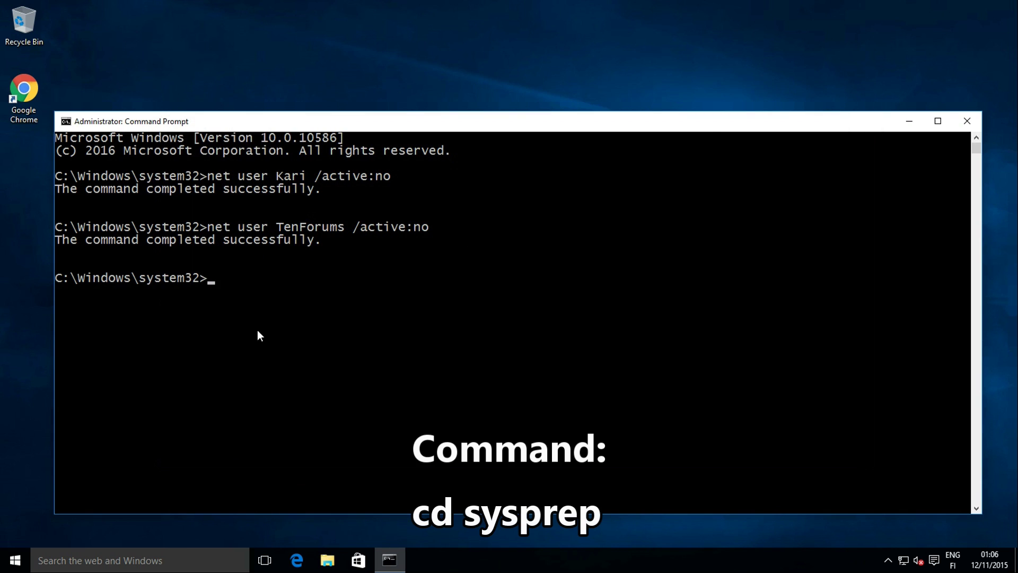
- Enter the Sysprep folder and enter the command sysprep /oobe /reboot /unattend:E:\relocate.xml
{"action": "type", "text": "cd sysprep"}
{"action": "key", "text": "Return"}
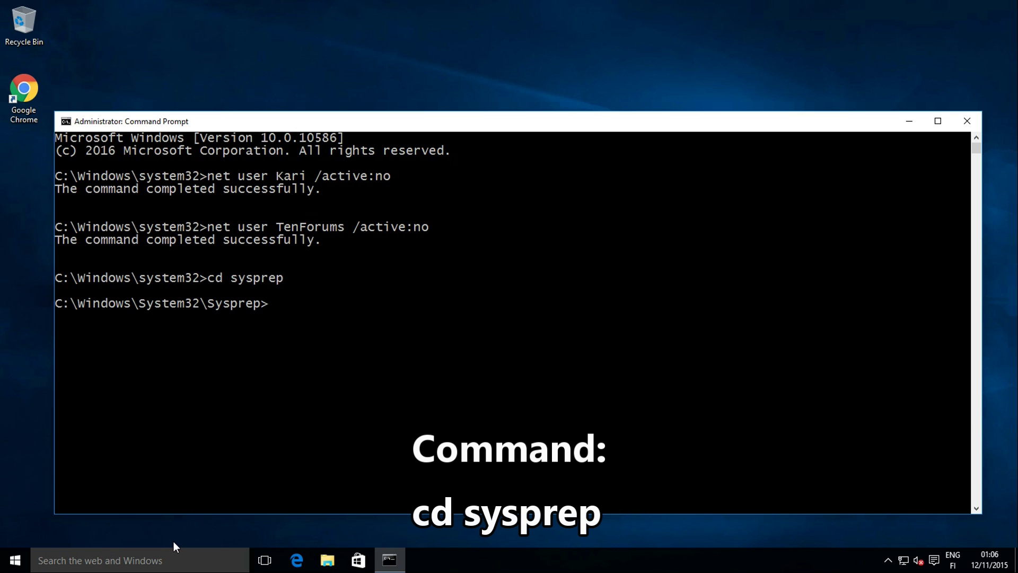
{"action": "type", "text": "sysprep /oobe"}
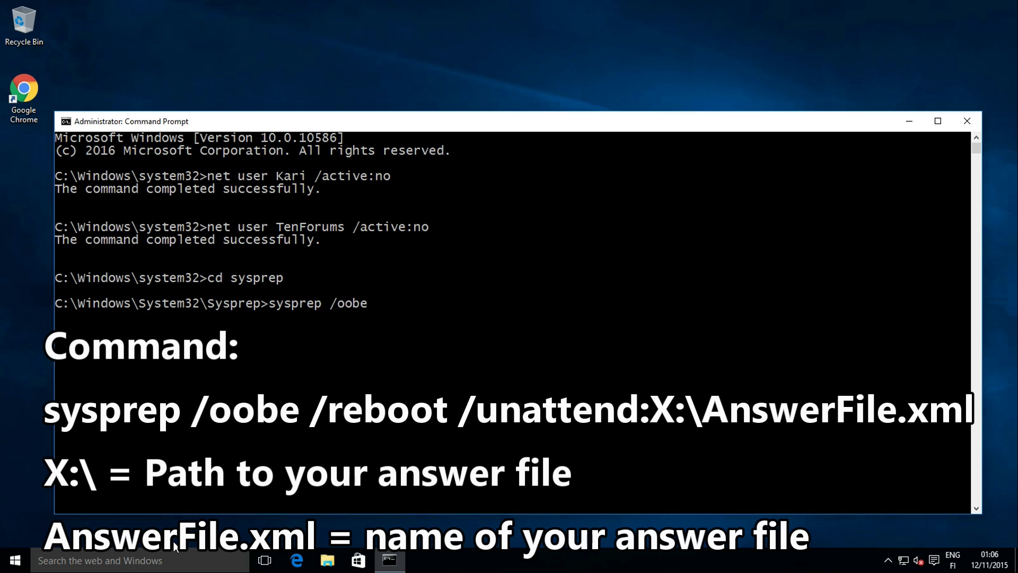
{"action": "type", "text": " /reboot /unattend:"}
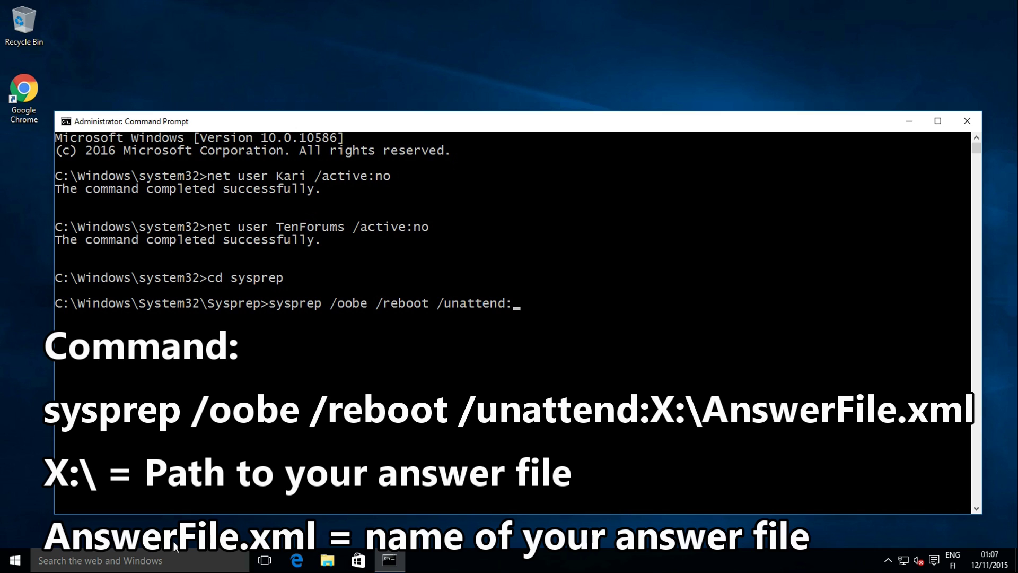
{"action": "type", "text": "E:\\relocate.xml"}
{"action": "key", "text": "shift+Left"}
{"action": "key", "text": "shift+Left"}
{"action": "key", "text": "shift+Left"}
{"action": "key", "text": "shift+Left"}
{"action": "key", "text": "shift+Left"}
{"action": "key", "text": "shift+Left"}
{"action": "key", "text": "shift+Left"}
{"action": "key", "text": "shift+Left"}
{"action": "key", "text": "shift+Left"}
{"action": "key", "text": "shift+Left"}
{"action": "key", "text": "shift+Left"}
{"action": "key", "text": "shift+Left"}
{"action": "key", "text": "shift+Left"}
{"action": "key", "text": "shift+Left"}
{"action": "key", "text": "shift+Left"}
{"action": "key", "text": "shift+Left"}
{"action": "key", "text": "shift+Left"}
{"action": "key", "text": "shift+Left"}
{"action": "key", "text": "shift+Left"}
{"action": "key", "text": "shift+Left"}
{"action": "key", "text": "shift+Left"}
{"action": "key", "text": "shift+Left"}
{"action": "key", "text": "shift+Left"}
{"action": "key", "text": "shift+Left"}
{"action": "key", "text": "shift+Left"}
{"action": "key", "text": "shift+Left"}
{"action": "key", "text": "shift+Left"}
{"action": "key", "text": "shift+Left"}
{"action": "key", "text": "shift+Left"}
{"action": "key", "text": "shift+Left"}
{"action": "key", "text": "shift+Left"}
{"action": "key", "text": "shift+Left"}
{"action": "key", "text": "shift+Left"}
{"action": "key", "text": "shift+Left"}
{"action": "key", "text": "shift+Left"}
{"action": "key", "text": "shift+Left"}
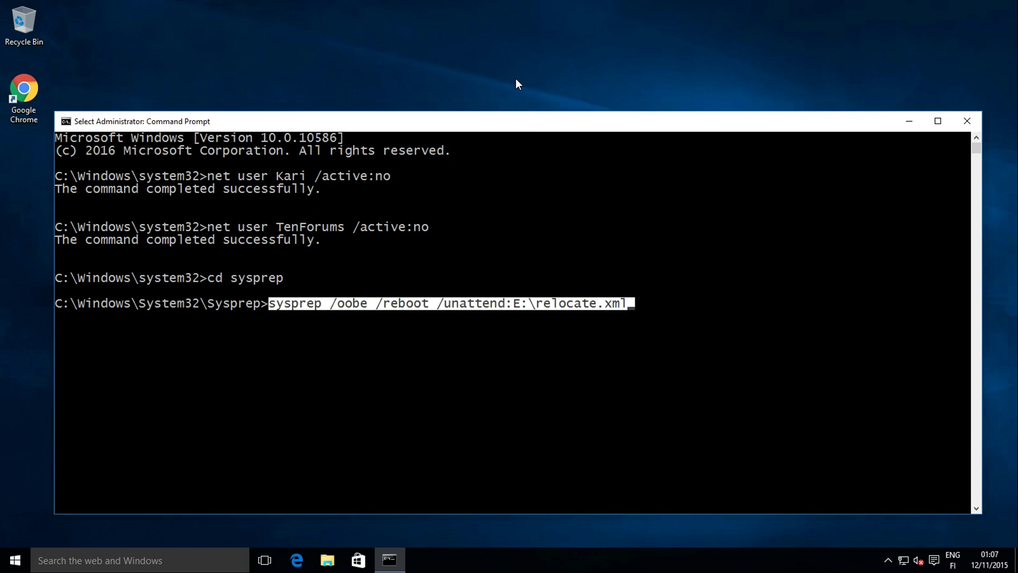
{"action": "key", "text": "Return"}
{"action": "key", "text": "Return"}
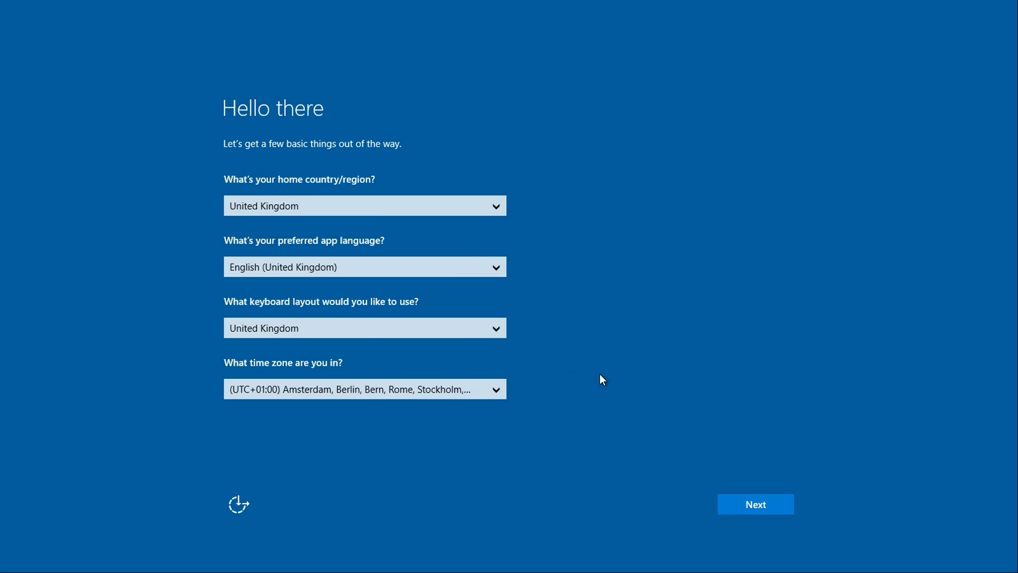
- Choose the Finnish keyboard layout and continue past the regional settings
{"action": "left_click", "coordinate": [371, 329]}
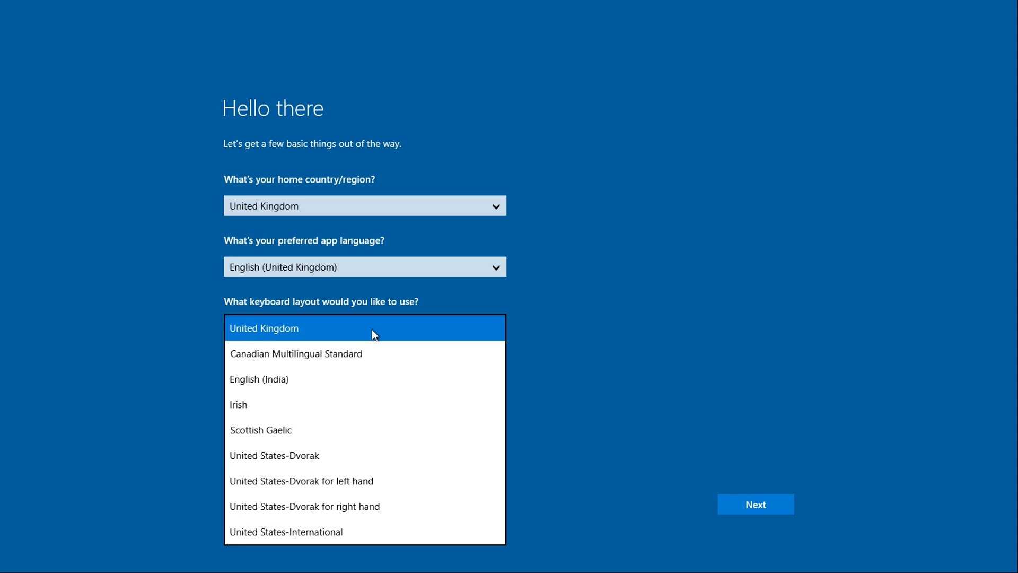
{"action": "key", "text": "f"}
{"action": "scroll", "coordinate": [371, 358], "scroll_direction": "down", "scroll_amount": 3}
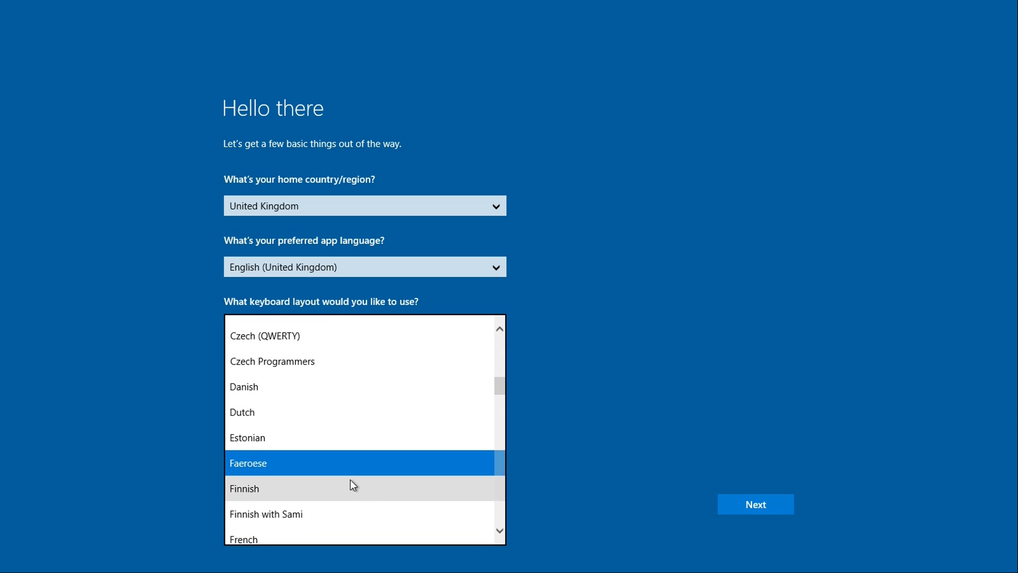
{"action": "left_click", "coordinate": [352, 484]}
{"action": "left_click", "coordinate": [765, 506]}
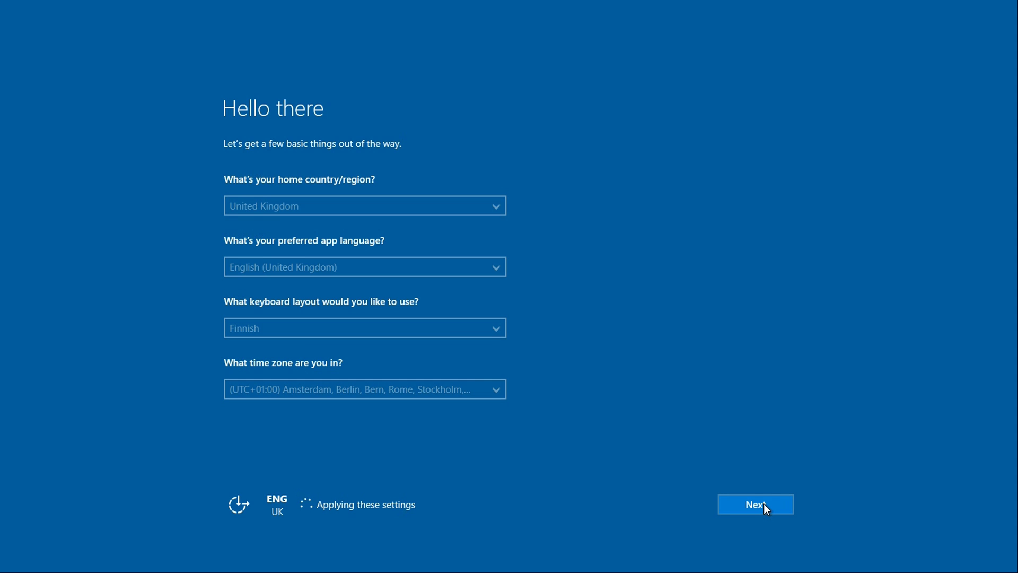
- Accept the licence terms, use express settings, and mark the PC as personally owned
{"action": "left_click", "coordinate": [764, 503]}
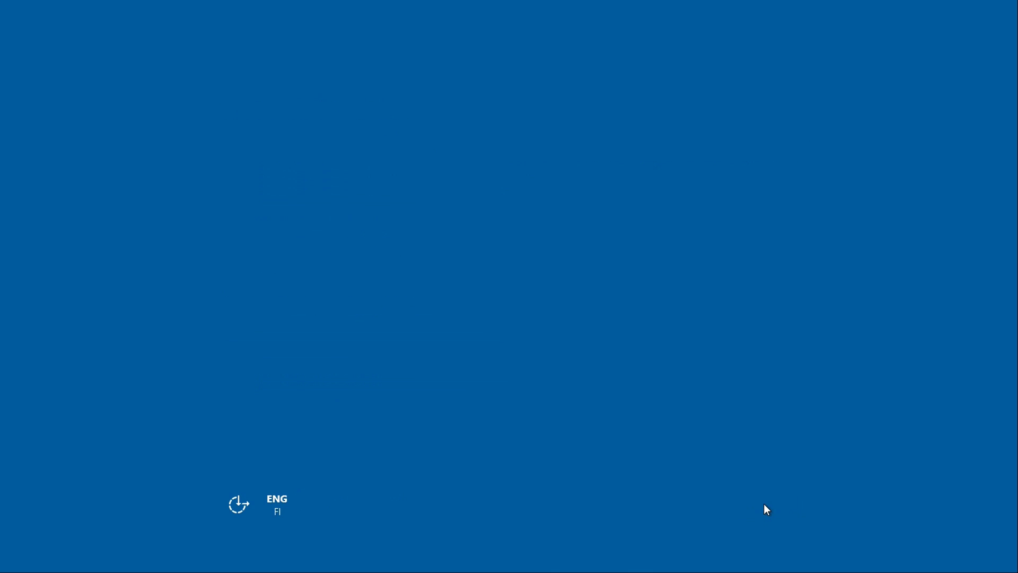
{"action": "left_click", "coordinate": [764, 503]}
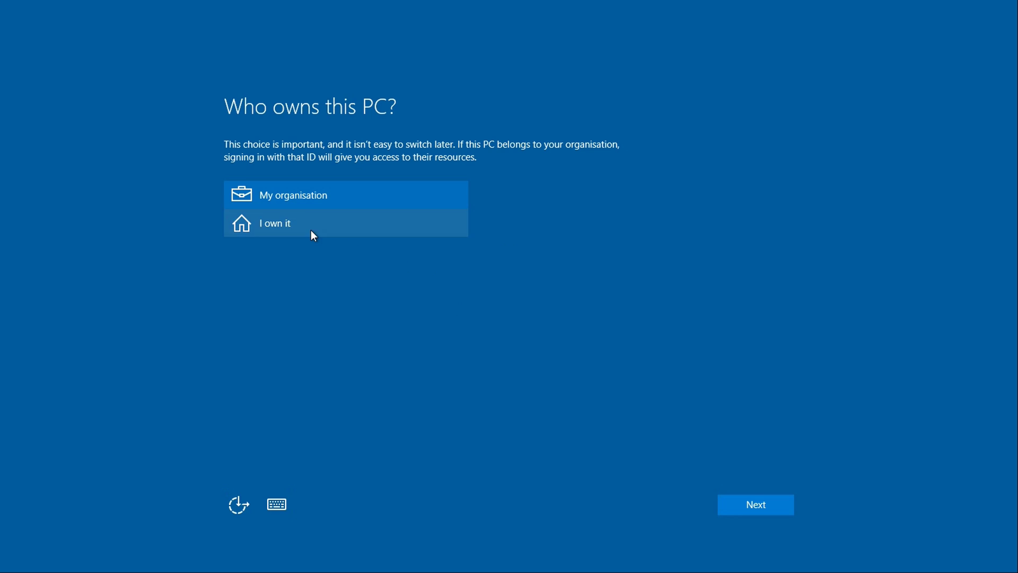
{"action": "left_click", "coordinate": [312, 231]}
{"action": "left_click", "coordinate": [765, 504]}
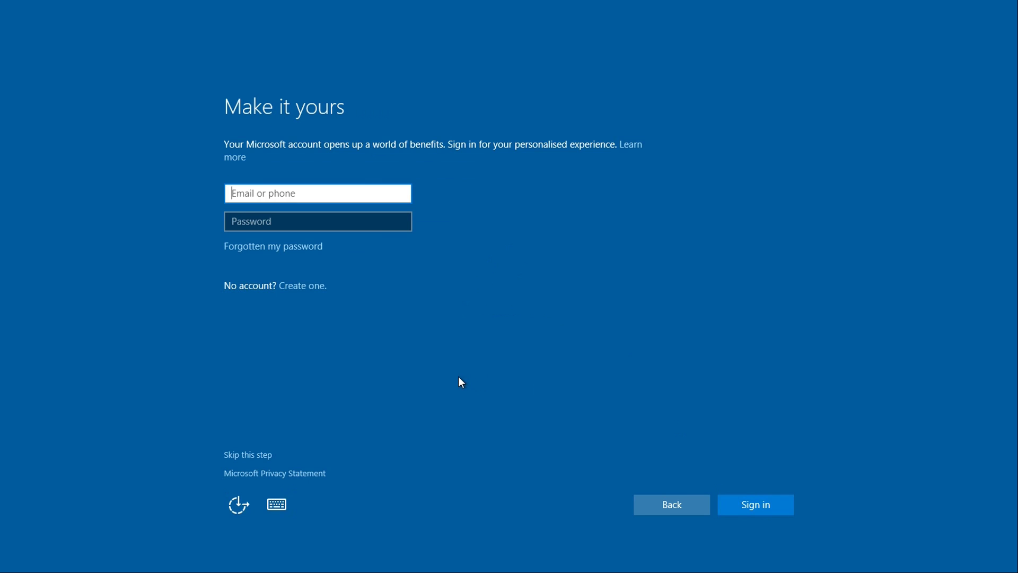
- Skip Microsoft account sign-in and try the original user name, which setup rejects
{"action": "left_click", "coordinate": [230, 454]}
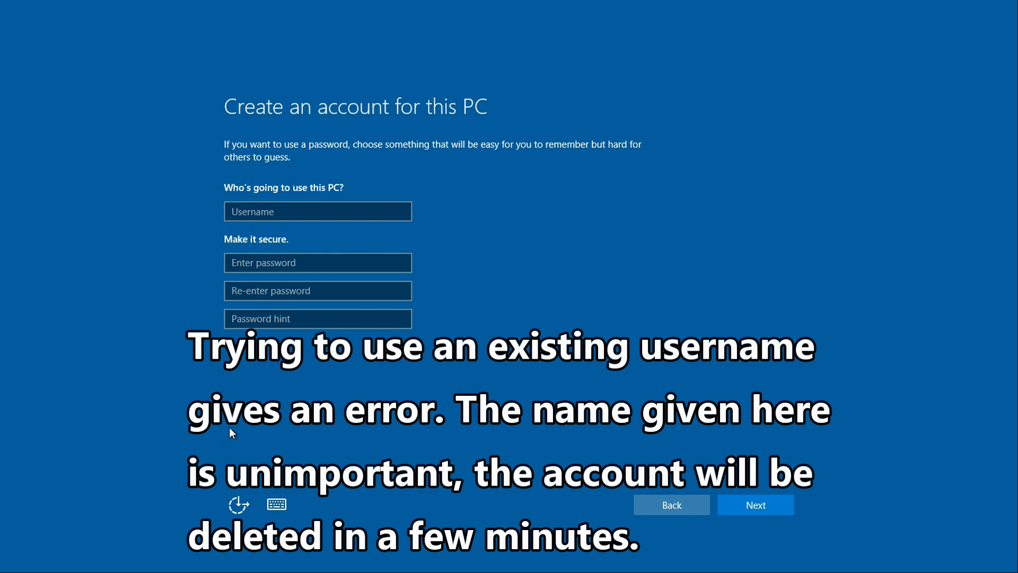
{"action": "left_click", "coordinate": [329, 215]}
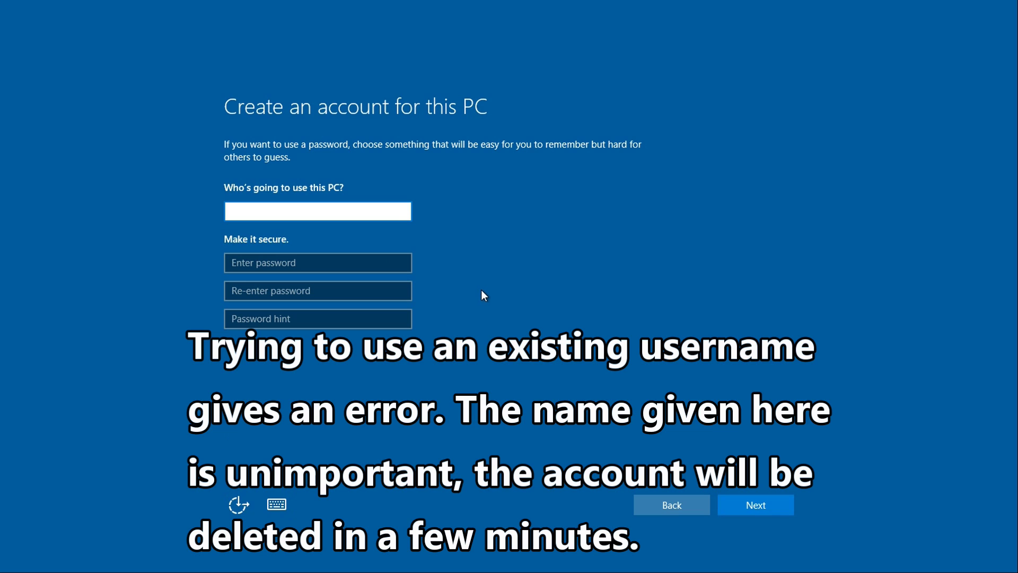
{"action": "type", "text": "Kari"}
{"action": "left_click", "coordinate": [745, 503]}
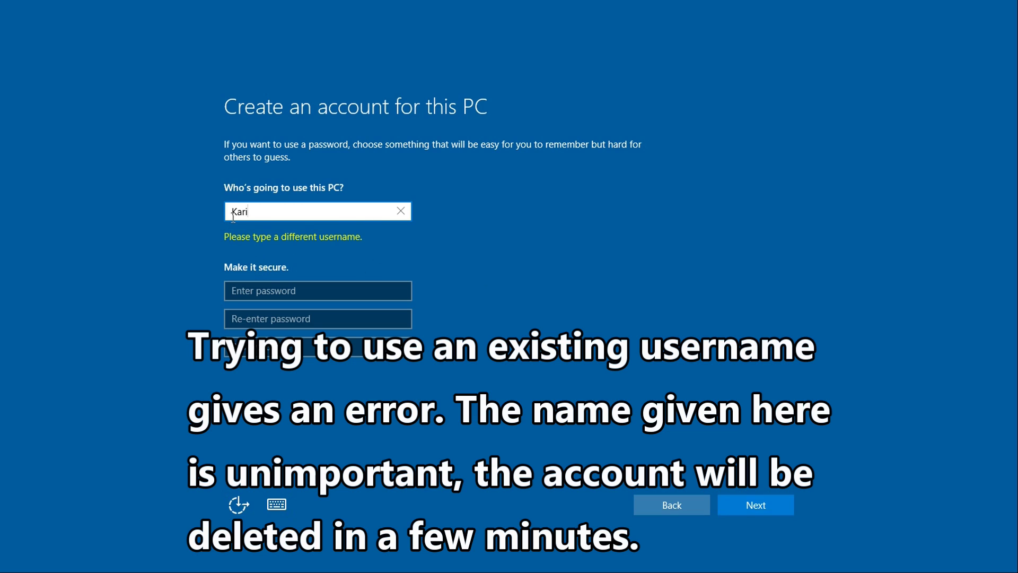
- Replace the rejected name with Dummy and submit to finish setup
{"action": "left_click_drag", "start_coordinate": [266, 211], "coordinate": [201, 205]}
{"action": "type", "text": "Dummy"}
{"action": "key", "text": "Return"}
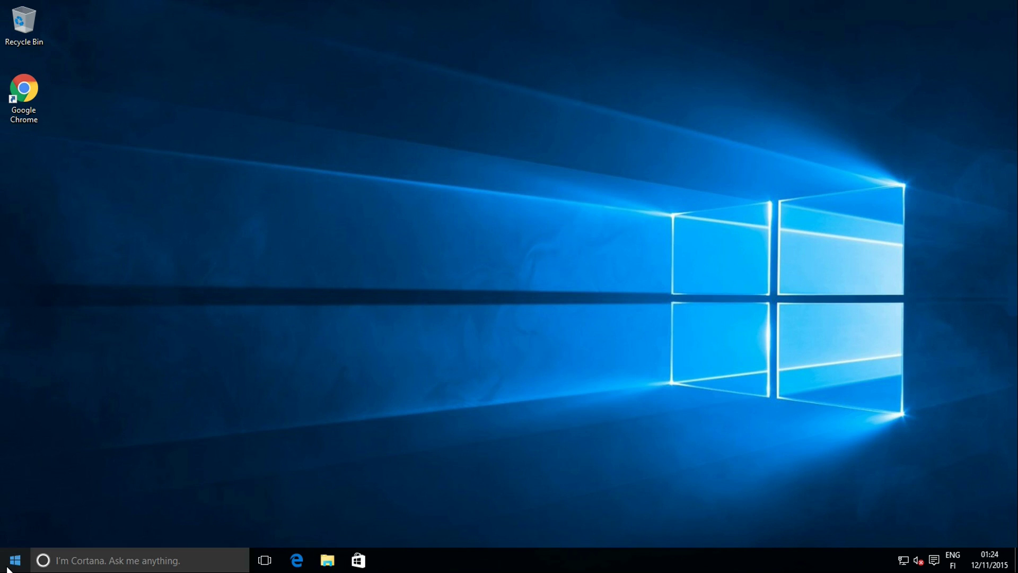
- Open Command Prompt (Admin) from the Win+X menu and allow it to run elevated
{"action": "right_click", "coordinate": [15, 560]}
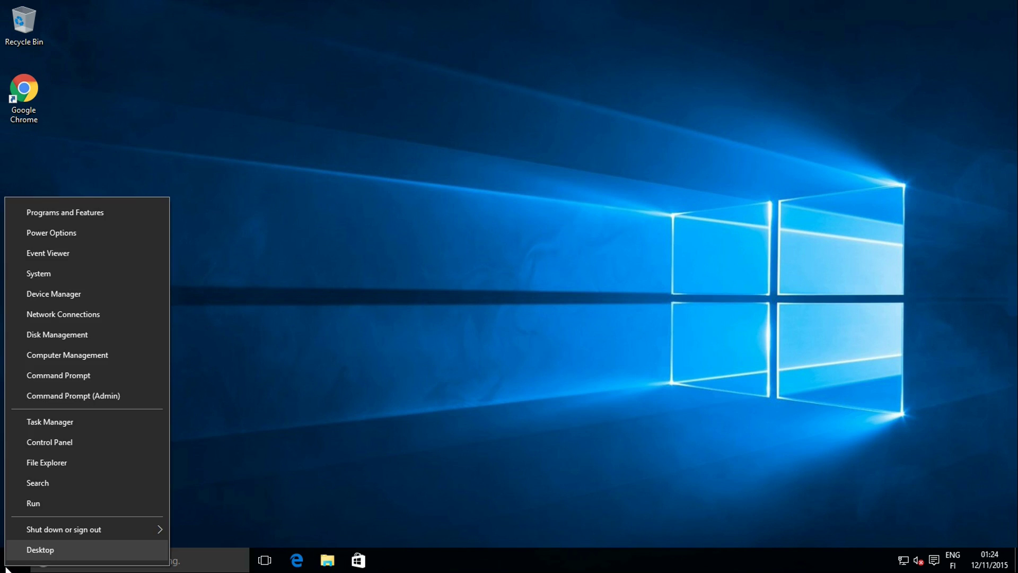
{"action": "left_click", "coordinate": [135, 395]}
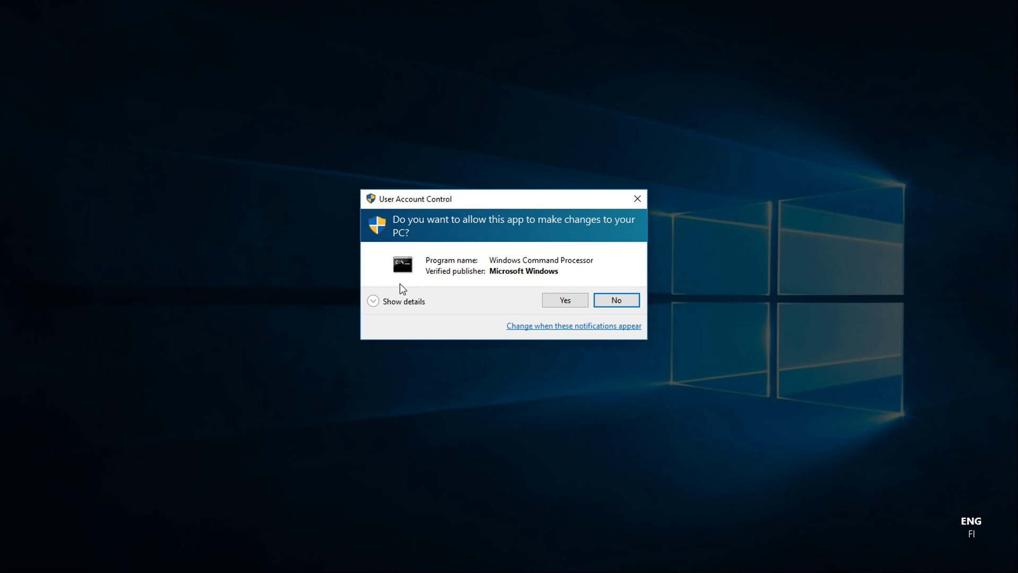
{"action": "left_click", "coordinate": [565, 295]}
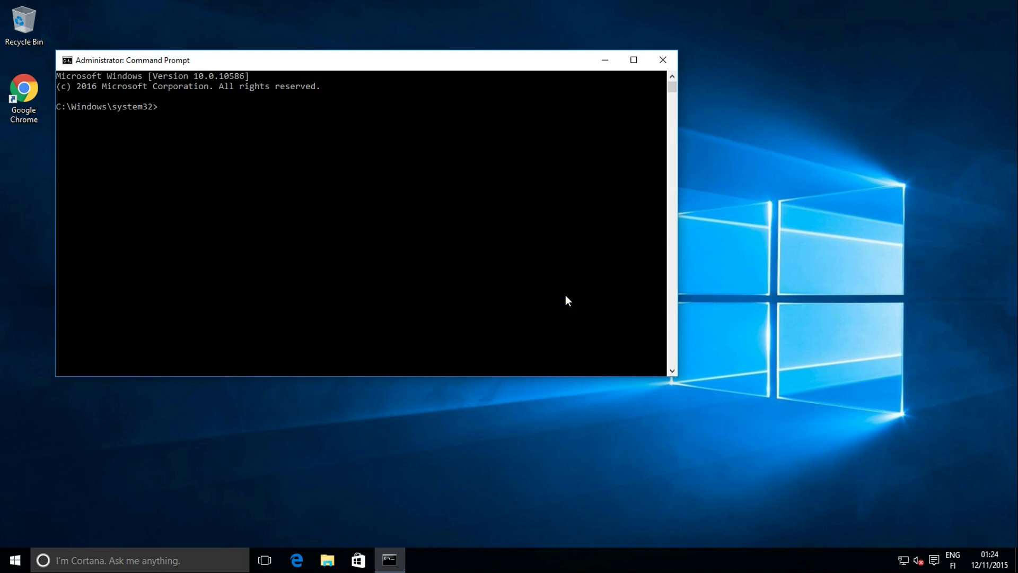
- Set the console font to Lucida Console size 20, then type net user <original account> /active:yes
{"action": "right_click", "coordinate": [250, 62]}
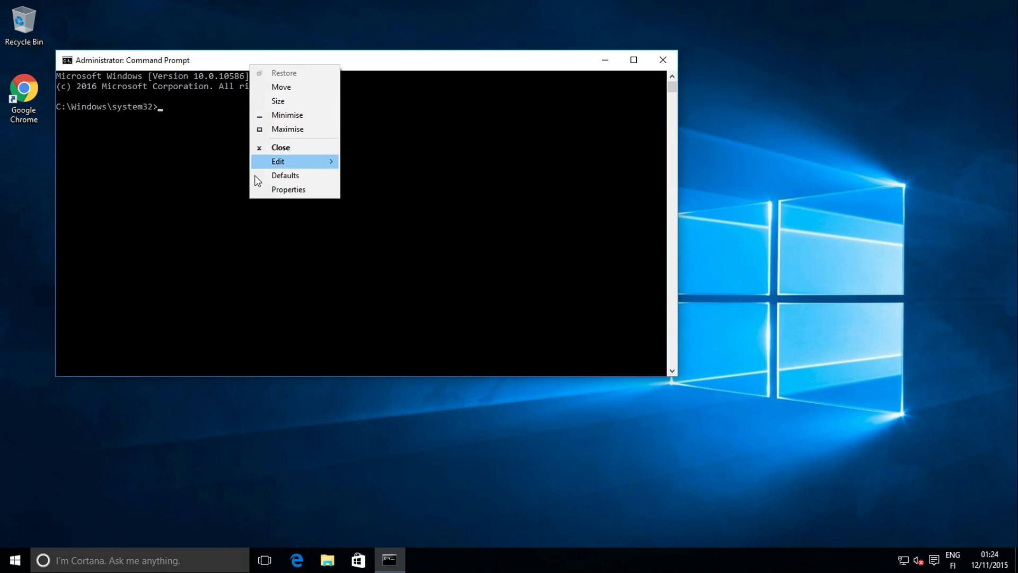
{"action": "left_click", "coordinate": [263, 189]}
{"action": "left_click", "coordinate": [112, 94]}
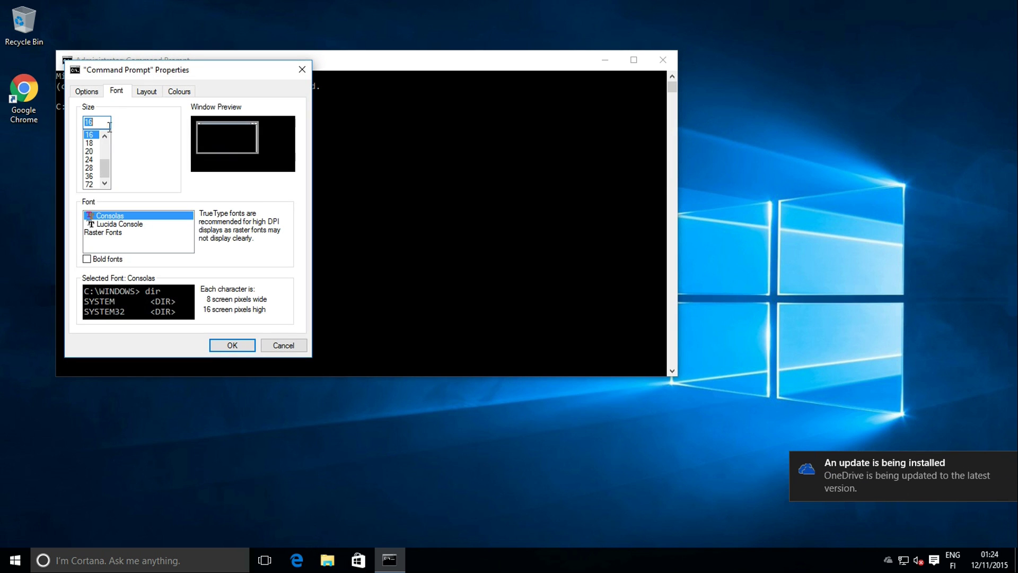
{"action": "left_click", "coordinate": [88, 151]}
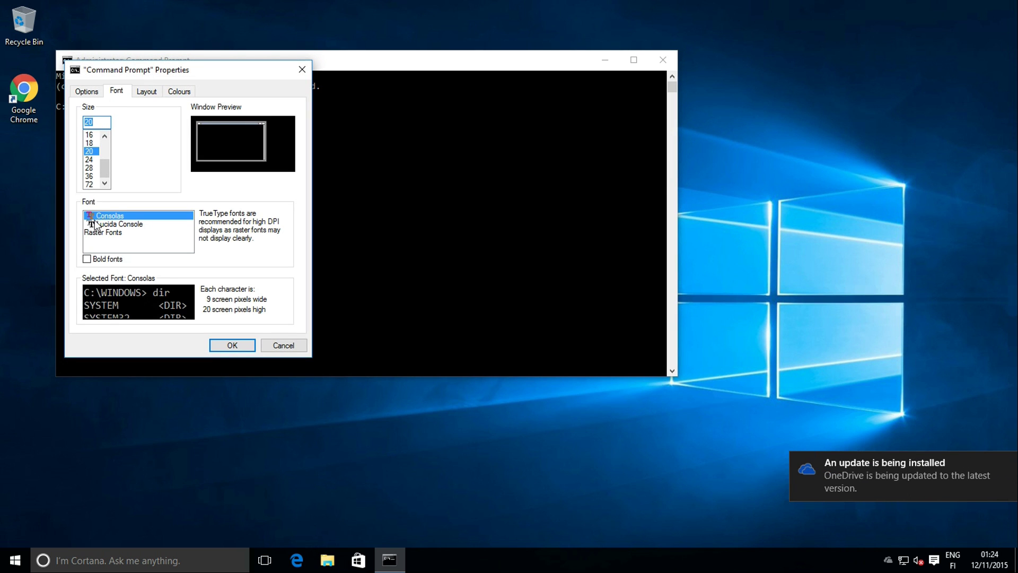
{"action": "left_click", "coordinate": [95, 223]}
{"action": "left_click", "coordinate": [217, 347]}
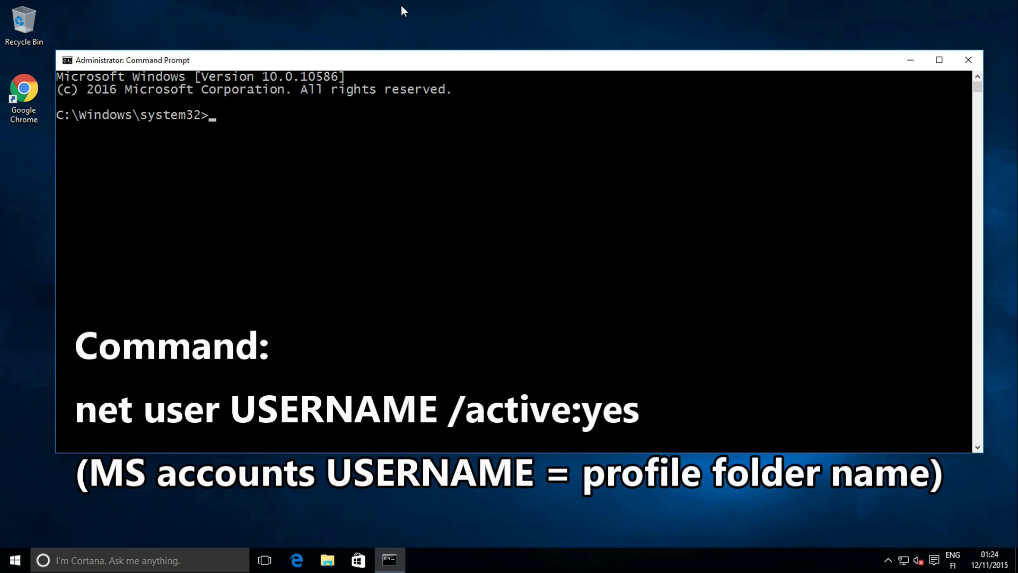
- Reactivate the local user account and the TenForums account with net user <name> /active:yes
{"action": "type", "text": "net user Kari /"}
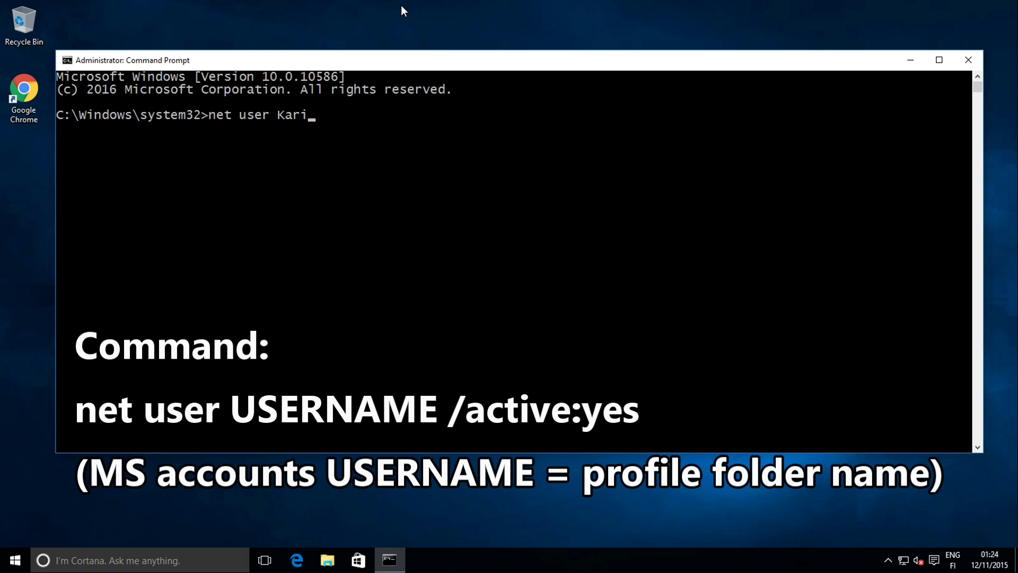
- Reactivate the local user account and the TenForums account with net user <name> /active:yes
{"action": "type", "text": "active:yes"}
{"action": "key", "text": "Return"}
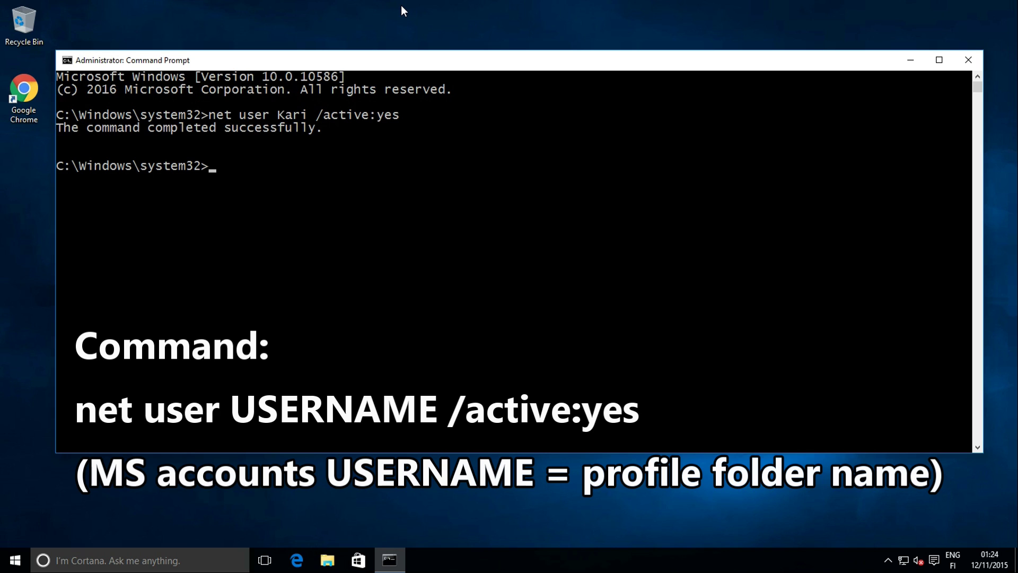
{"action": "type", "text": "net user TenForums"}
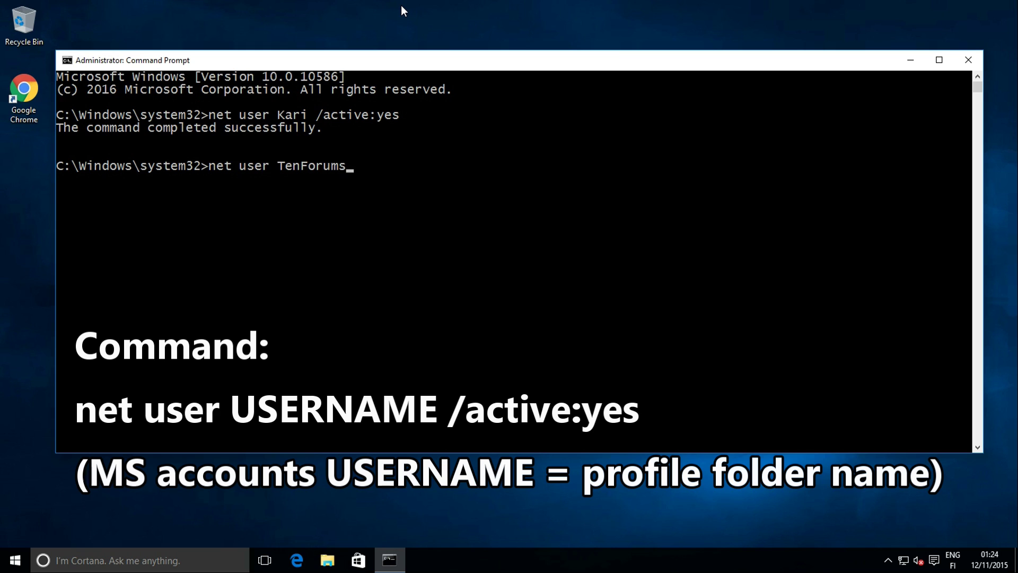
{"action": "type", "text": " /active:yes"}
{"action": "key", "text": "Return"}
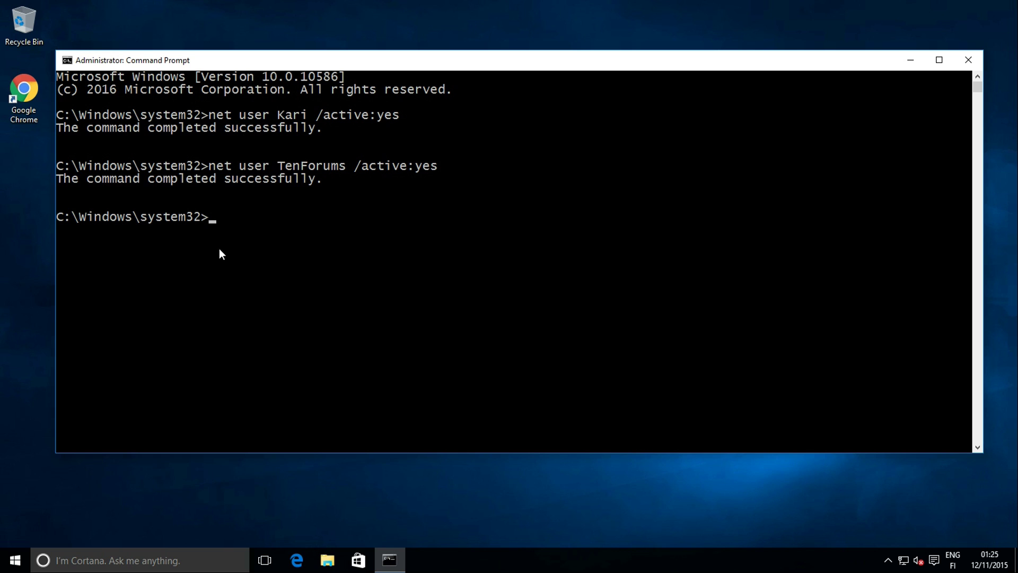
{"action": "left_click", "coordinate": [18, 561]}
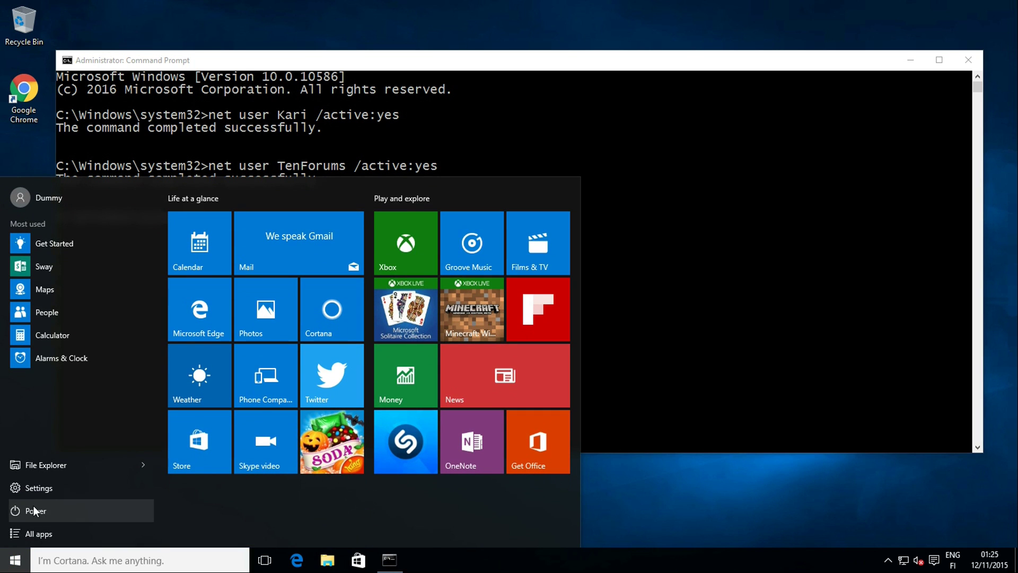
{"action": "left_click", "coordinate": [35, 489]}
{"action": "left_click", "coordinate": [622, 210]}
{"action": "left_click", "coordinate": [96, 175]}
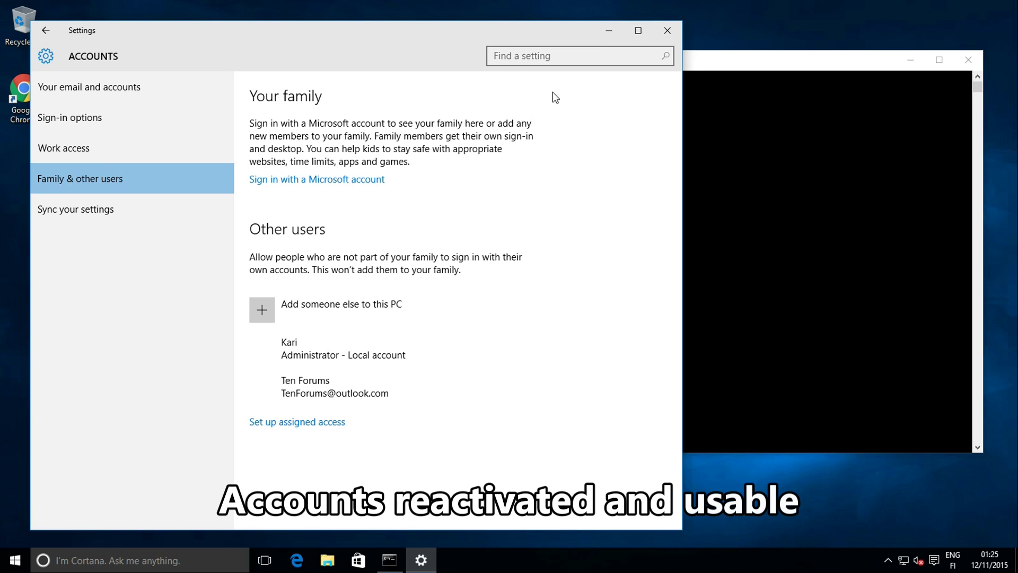
{"action": "left_click", "coordinate": [667, 30]}
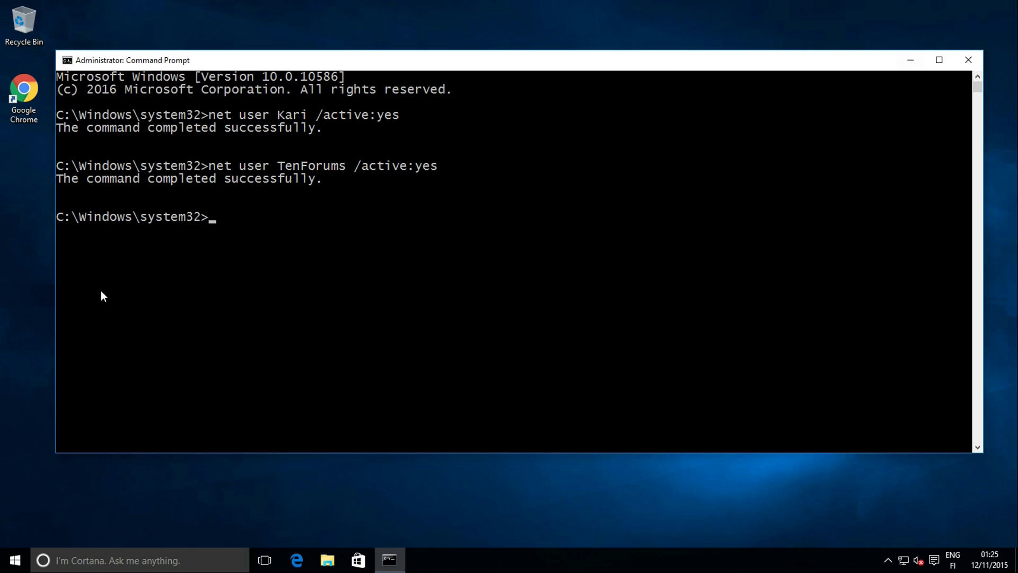
- Sign out of the current Windows session via the Start button's right-click menu
{"action": "right_click", "coordinate": [15, 558]}
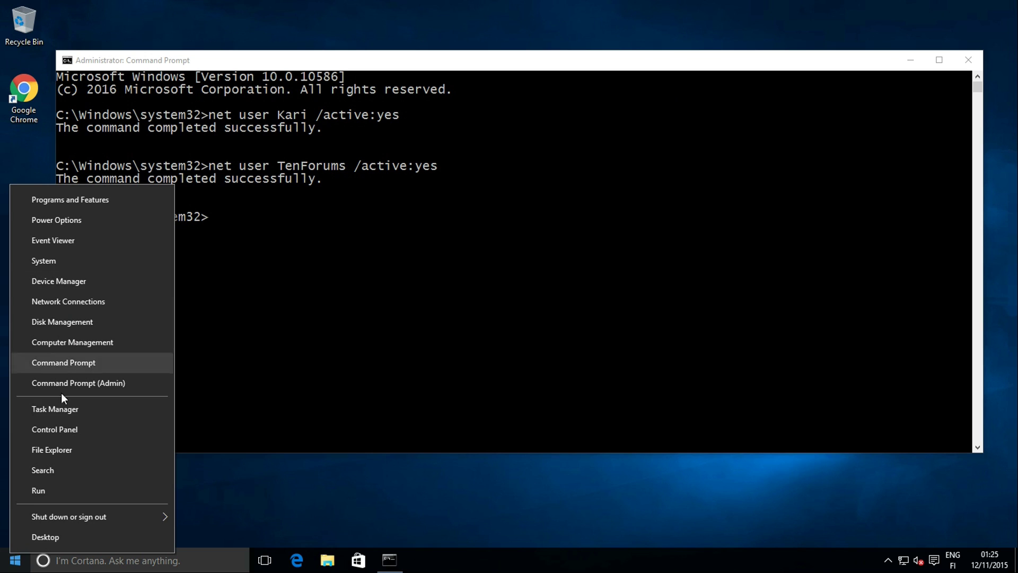
{"action": "mouse_move", "coordinate": [56, 515]}
{"action": "left_click", "coordinate": [208, 468]}
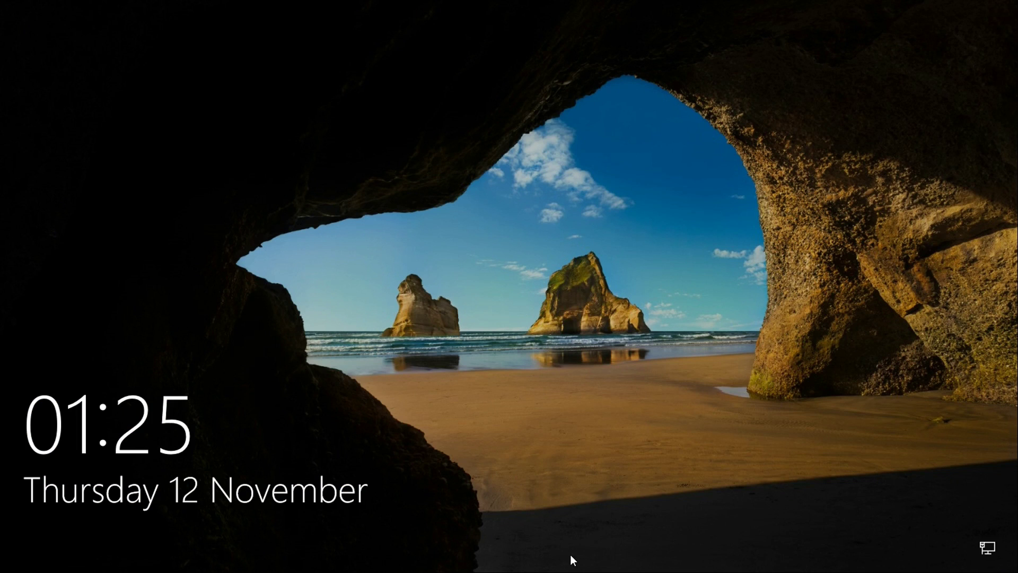
- Dismiss the lock screen and sign in to the reactivated local account using its PIN
{"action": "left_click_drag", "start_coordinate": [572, 560], "coordinate": [568, 62]}
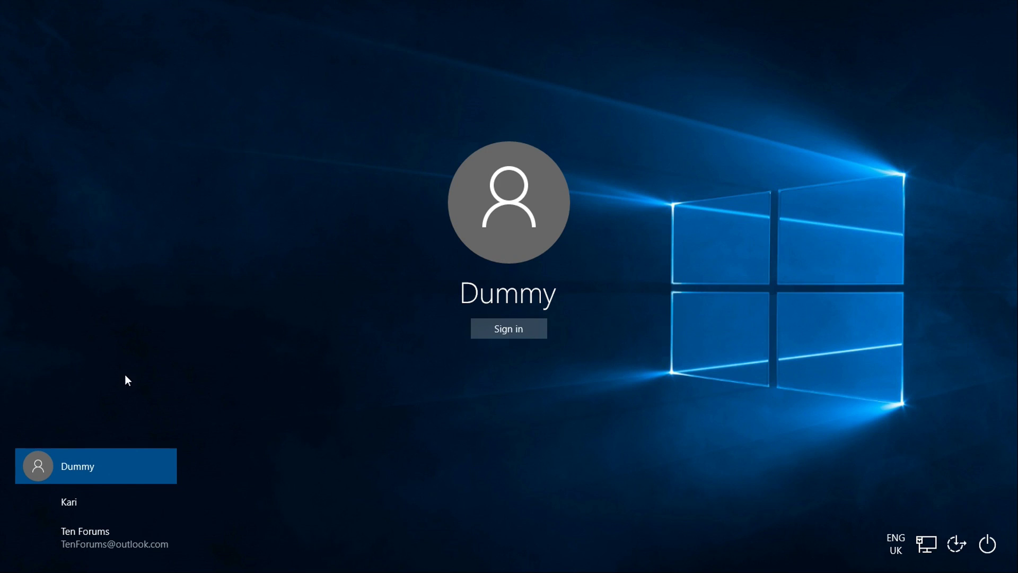
{"action": "left_click", "coordinate": [106, 515]}
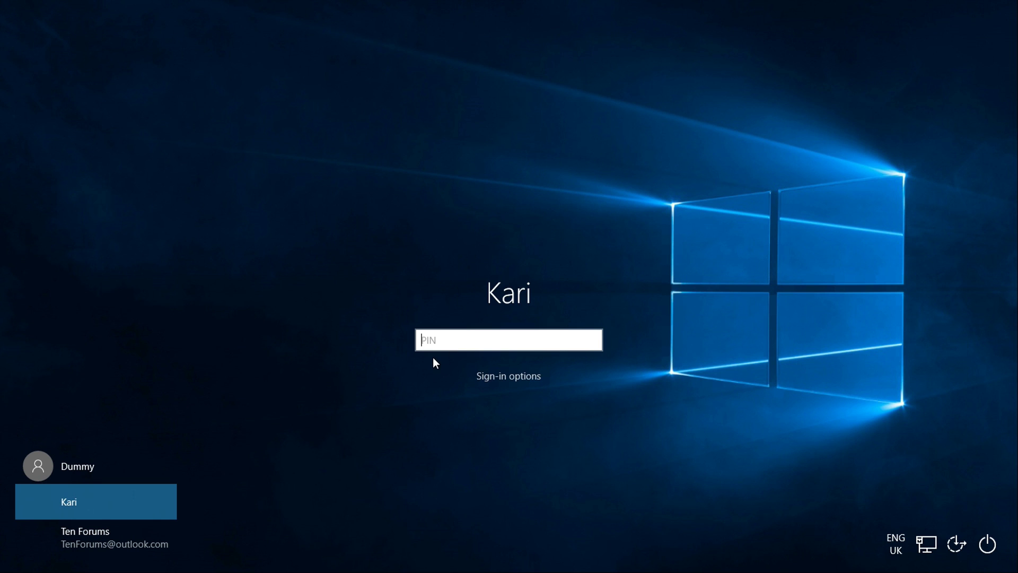
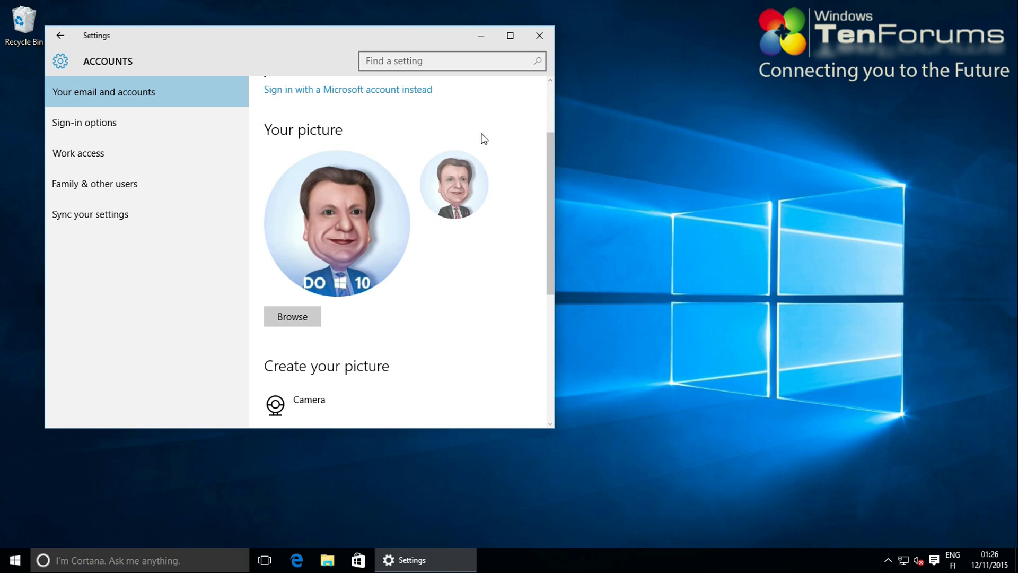
- Close Settings and switch to the Ten Forums account, signing in with its PIN
{"action": "left_click", "coordinate": [539, 36]}
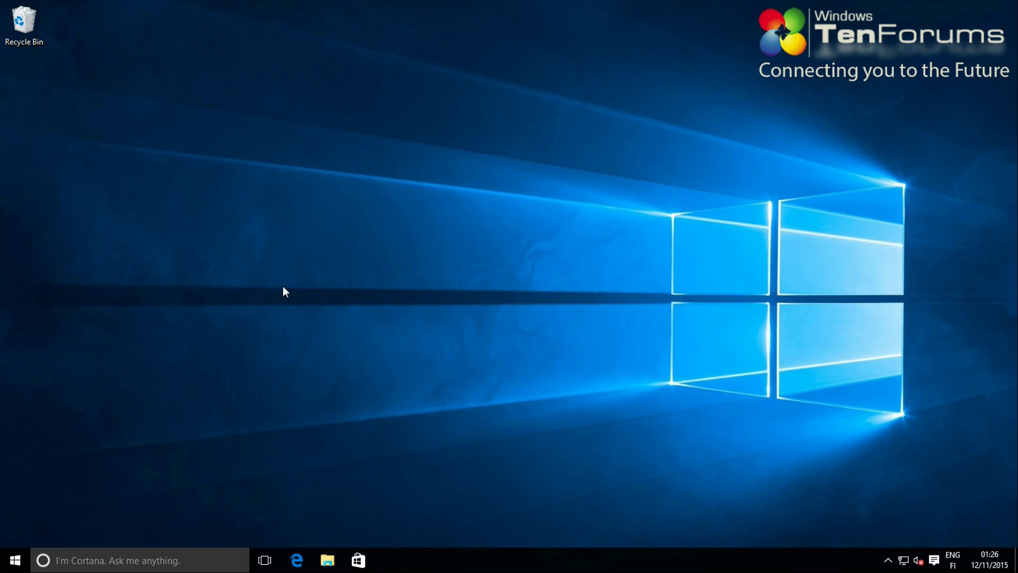
{"action": "left_click", "coordinate": [15, 560]}
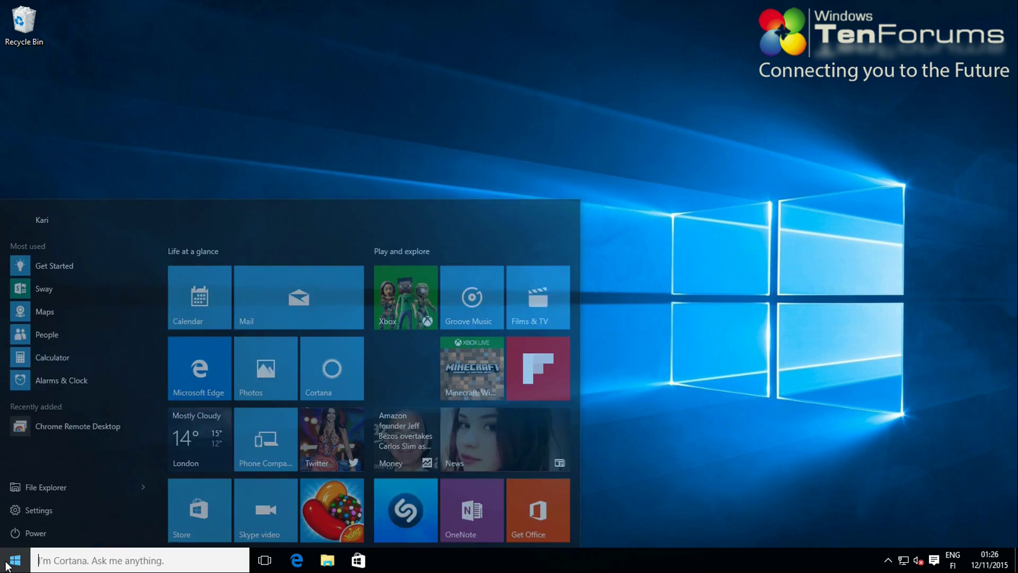
{"action": "left_click", "coordinate": [72, 205]}
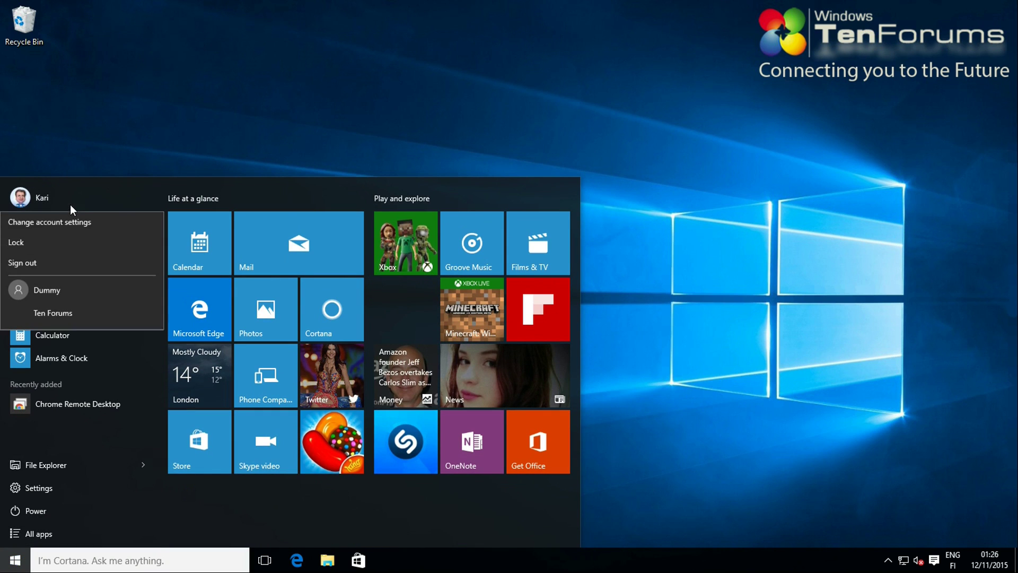
{"action": "left_click", "coordinate": [64, 318]}
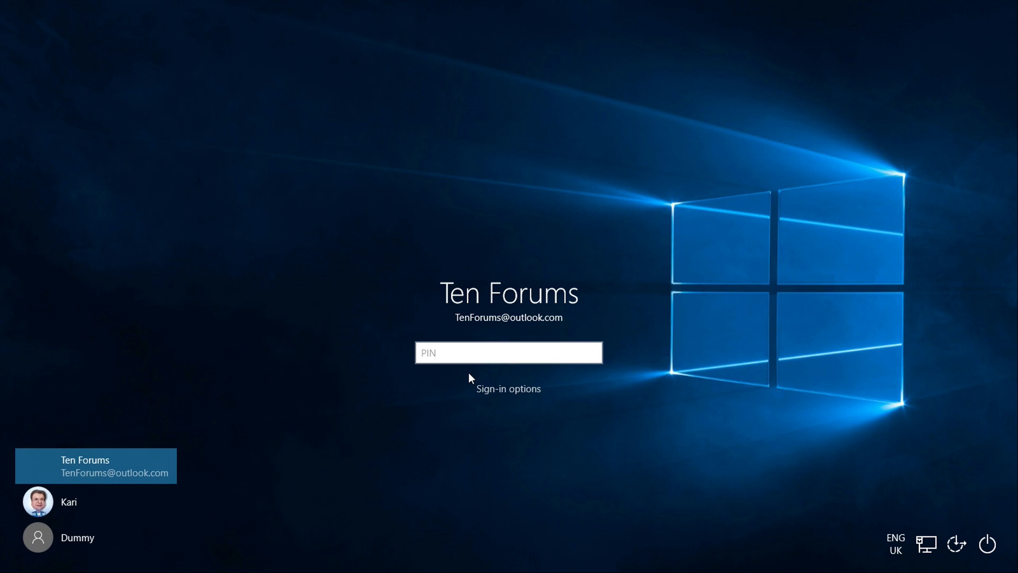
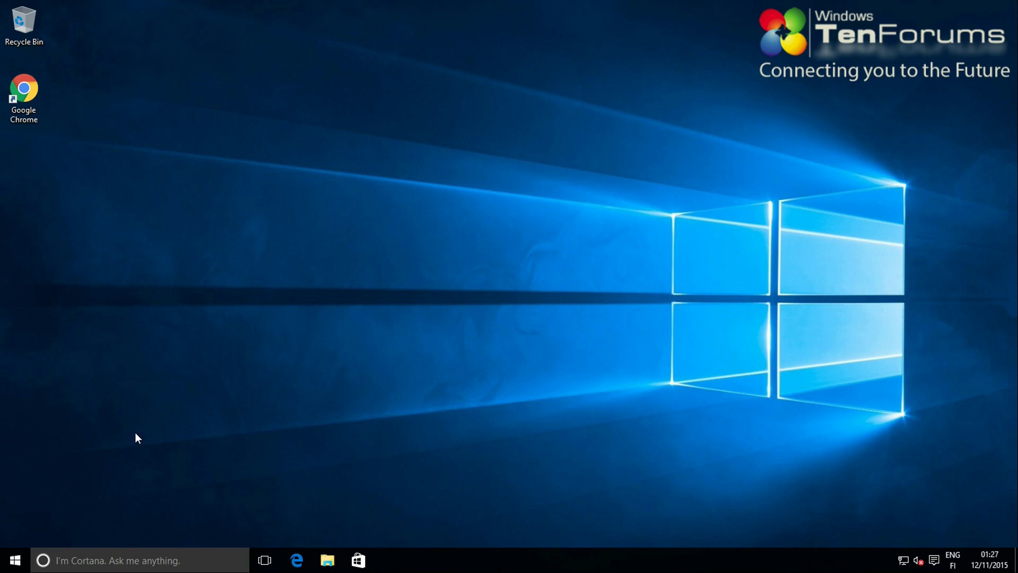
- Open the Accounts page in Settings to reach the account picture options
{"action": "left_click", "coordinate": [15, 560]}
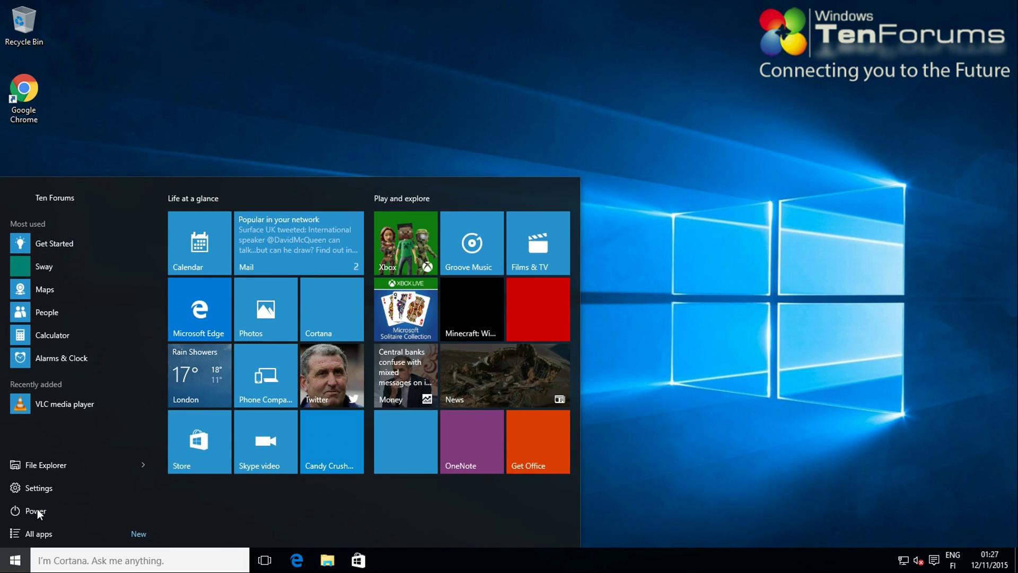
{"action": "left_click", "coordinate": [46, 489]}
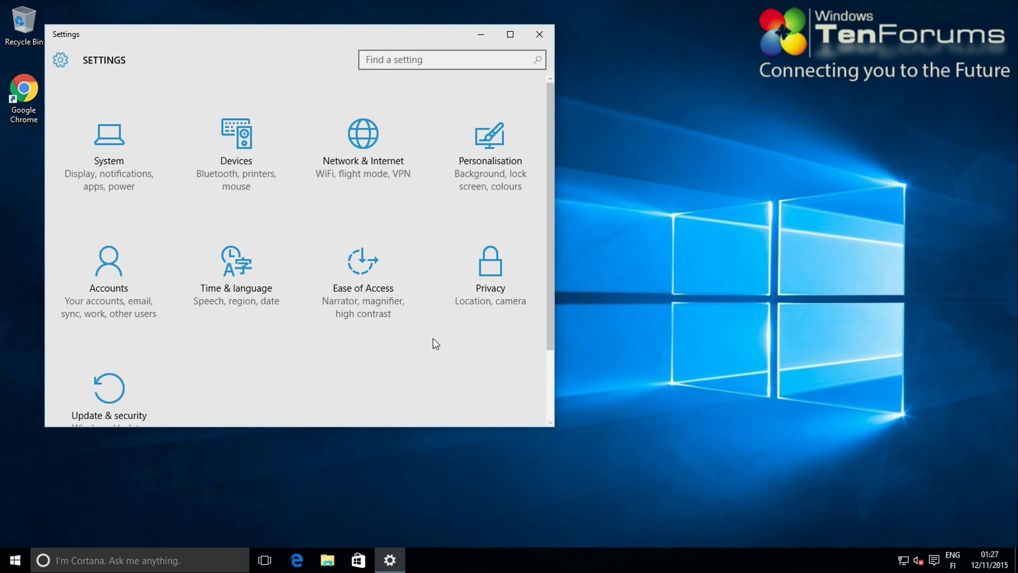
{"action": "left_click", "coordinate": [61, 258]}
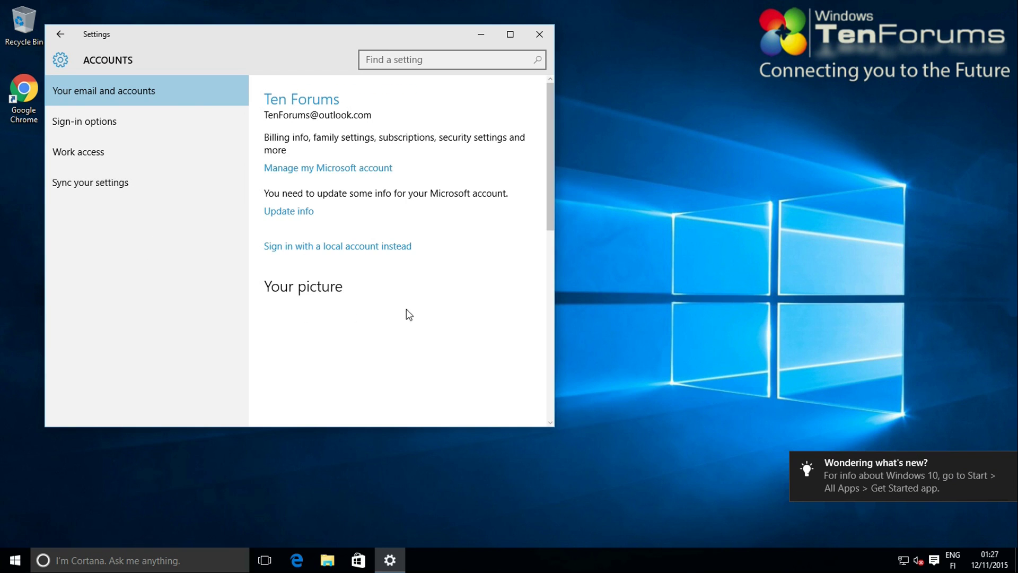
{"action": "scroll", "coordinate": [459, 299], "scroll_direction": "down", "scroll_amount": 3}
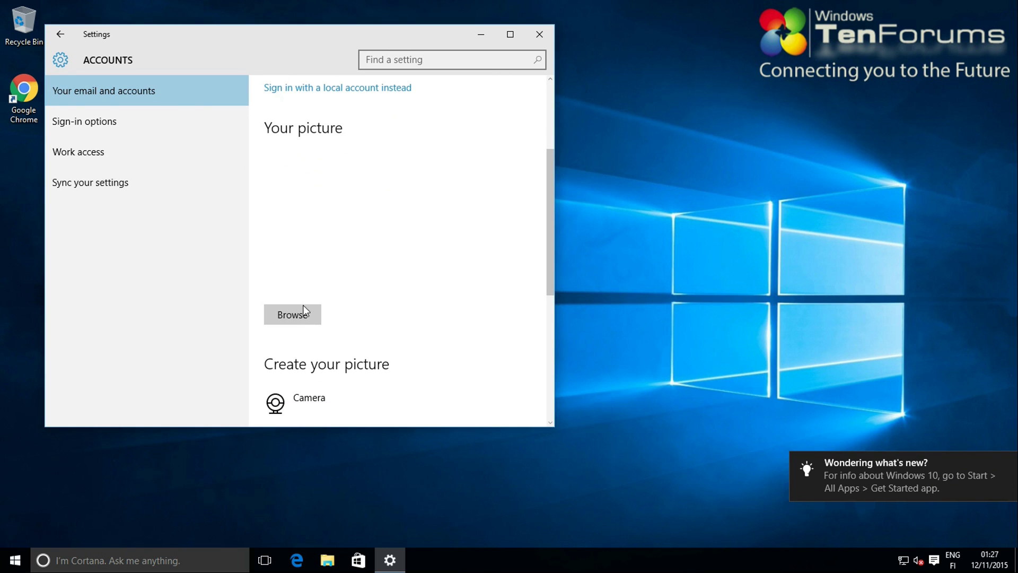
- Set 10_dark_1420x1200 from E:\Users\Public\Public Pictures as the account picture, then close Settings
{"action": "left_click", "coordinate": [300, 312]}
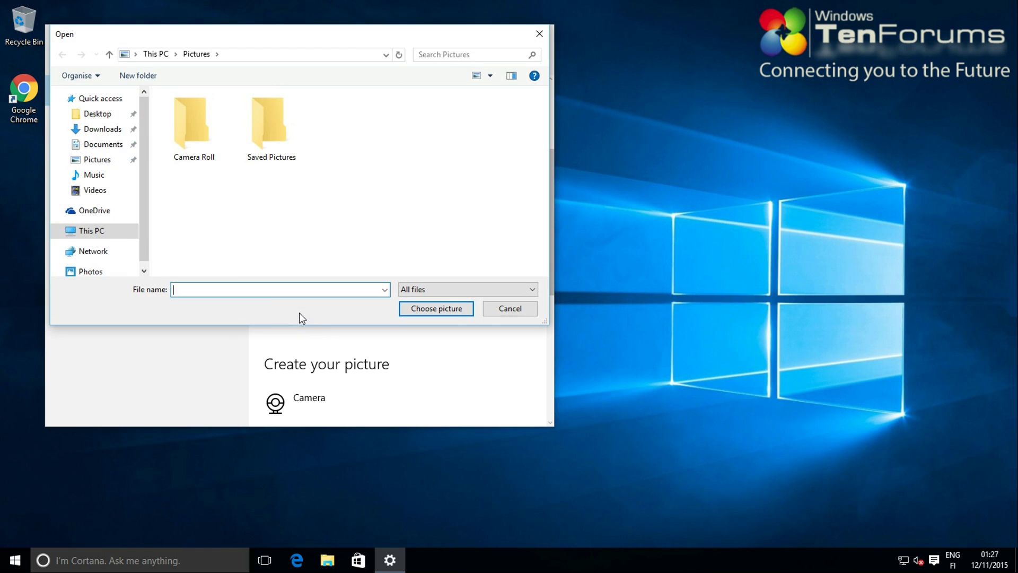
{"action": "left_click", "coordinate": [105, 232]}
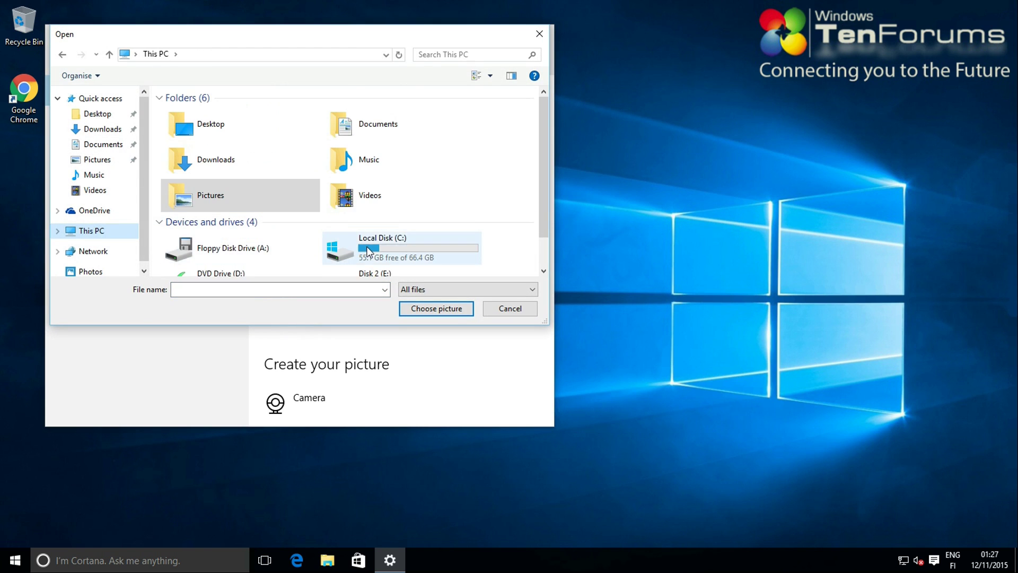
{"action": "scroll", "coordinate": [369, 250], "scroll_direction": "down", "scroll_amount": 1}
{"action": "double_click", "coordinate": [372, 248]}
{"action": "double_click", "coordinate": [184, 112]}
{"action": "left_click", "coordinate": [183, 140]}
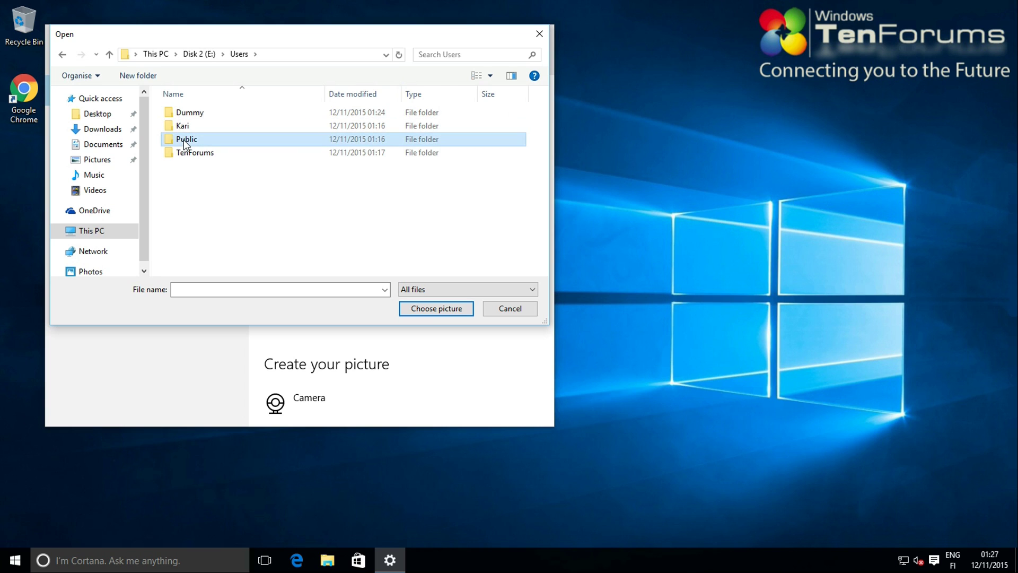
{"action": "double_click", "coordinate": [185, 141]}
{"action": "double_click", "coordinate": [202, 152]}
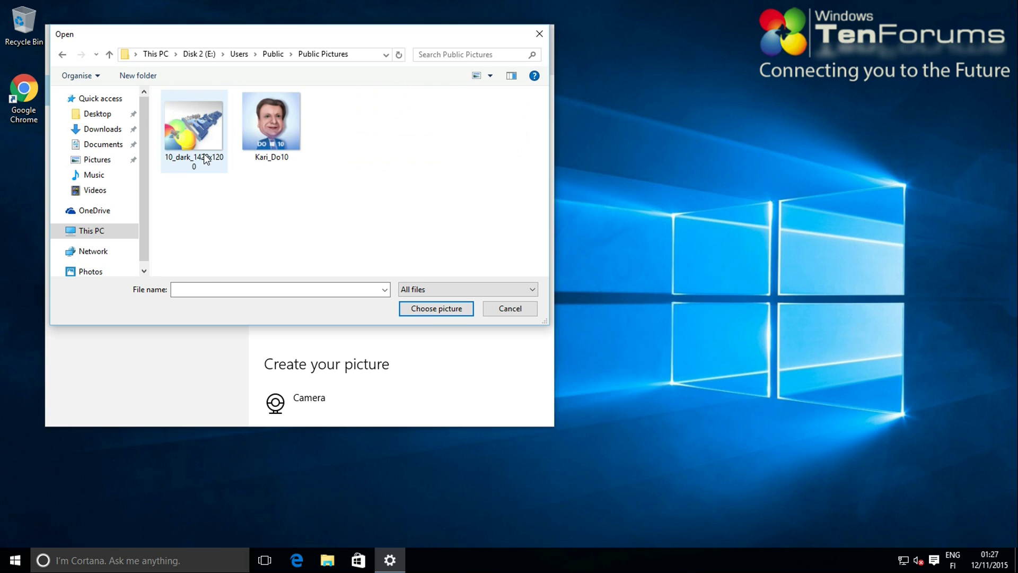
{"action": "left_click", "coordinate": [206, 159]}
{"action": "left_click", "coordinate": [419, 308]}
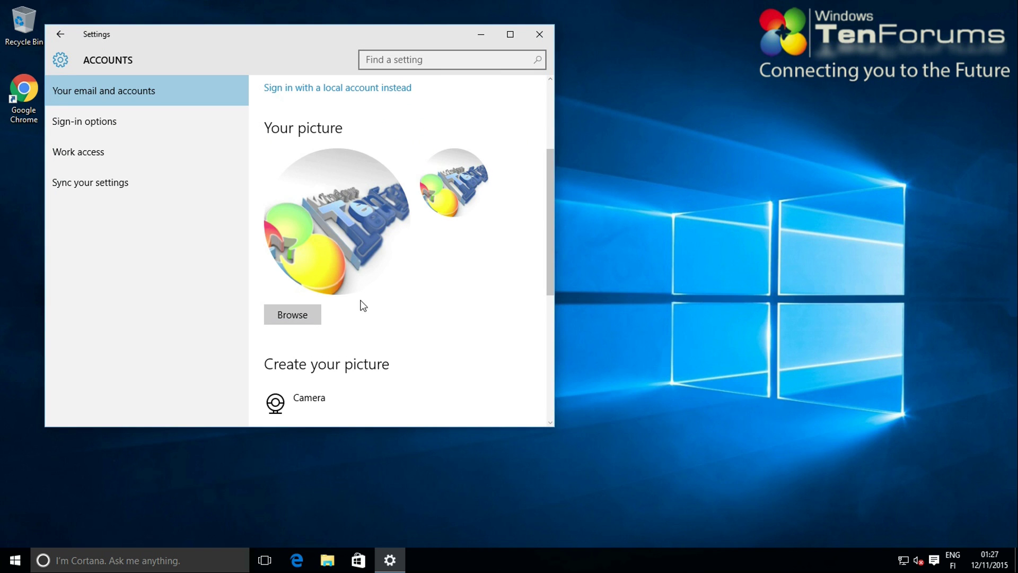
{"action": "left_click", "coordinate": [535, 35]}
- In File Explorer, look inside Local Disk (C:) and return to This PC
{"action": "left_click", "coordinate": [322, 561]}
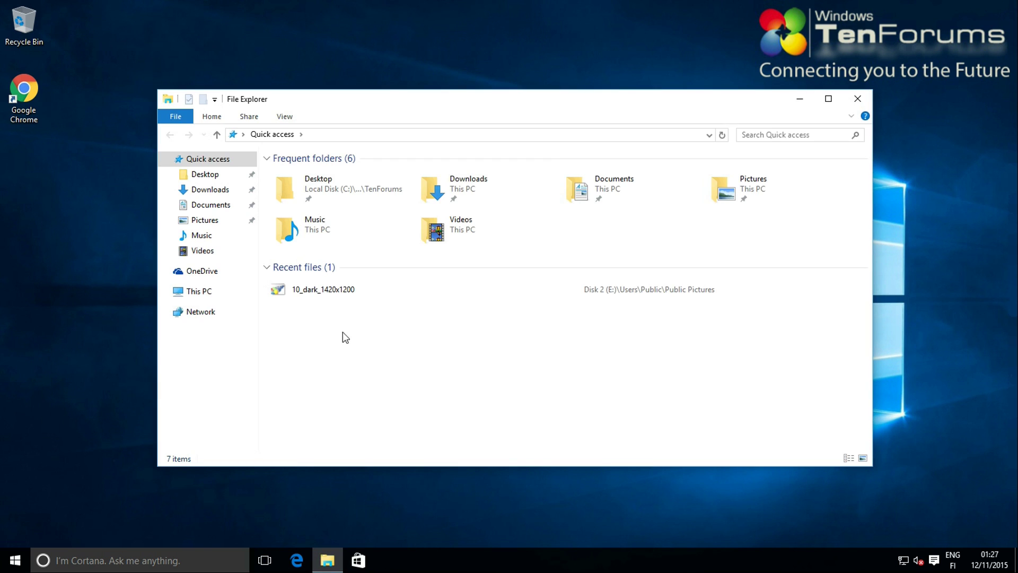
{"action": "left_click", "coordinate": [199, 293]}
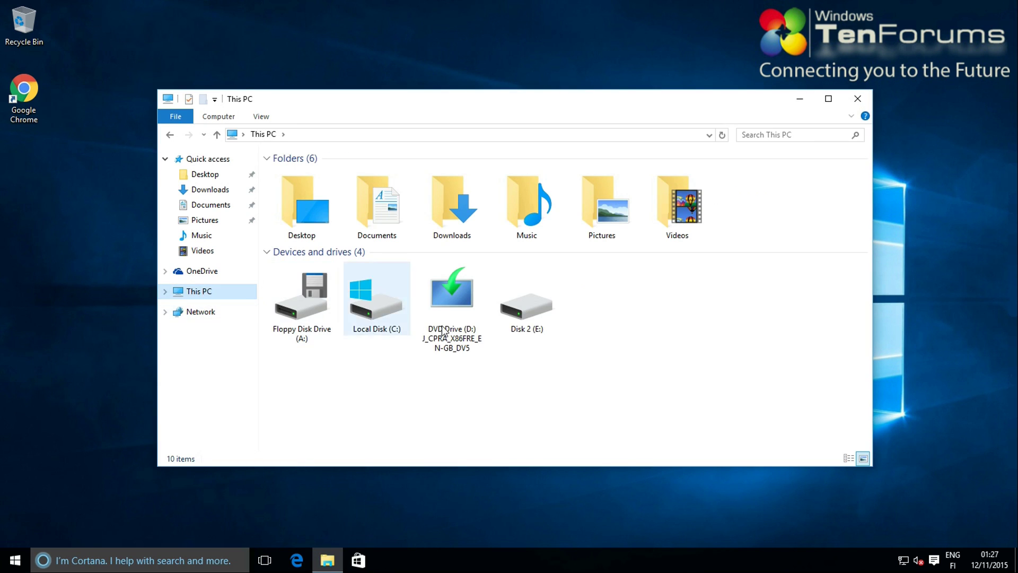
{"action": "double_click", "coordinate": [390, 299]}
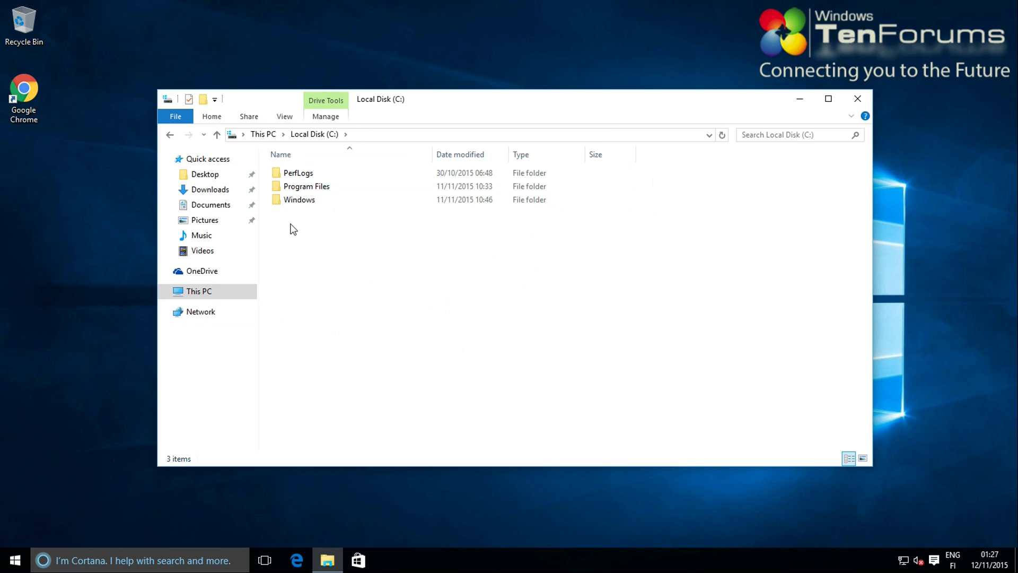
{"action": "left_click", "coordinate": [172, 136]}
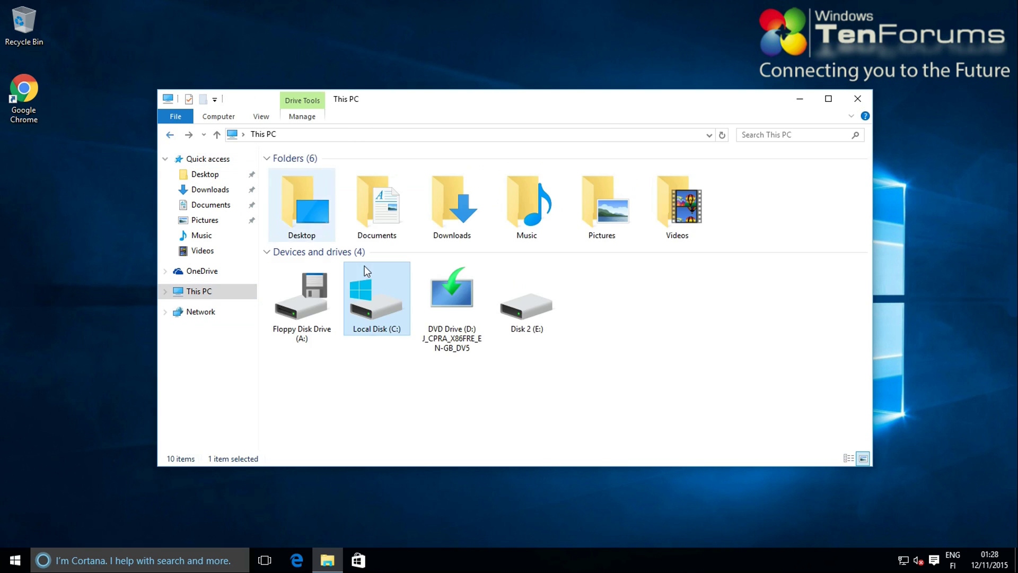
- Open the Users folder on Disk 2 (E:) and select the TenForums and other profile folders
{"action": "double_click", "coordinate": [524, 293]}
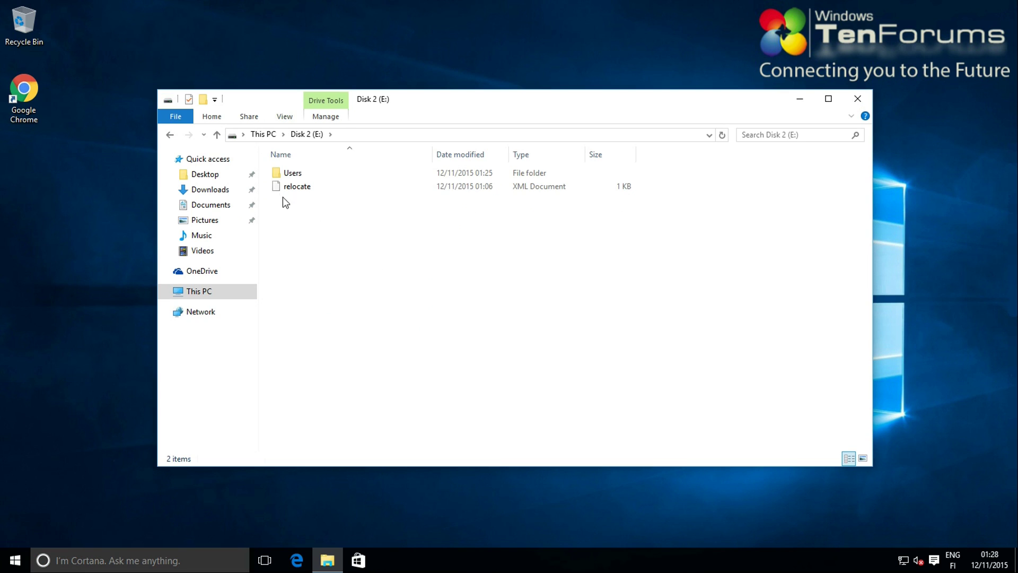
{"action": "double_click", "coordinate": [291, 175]}
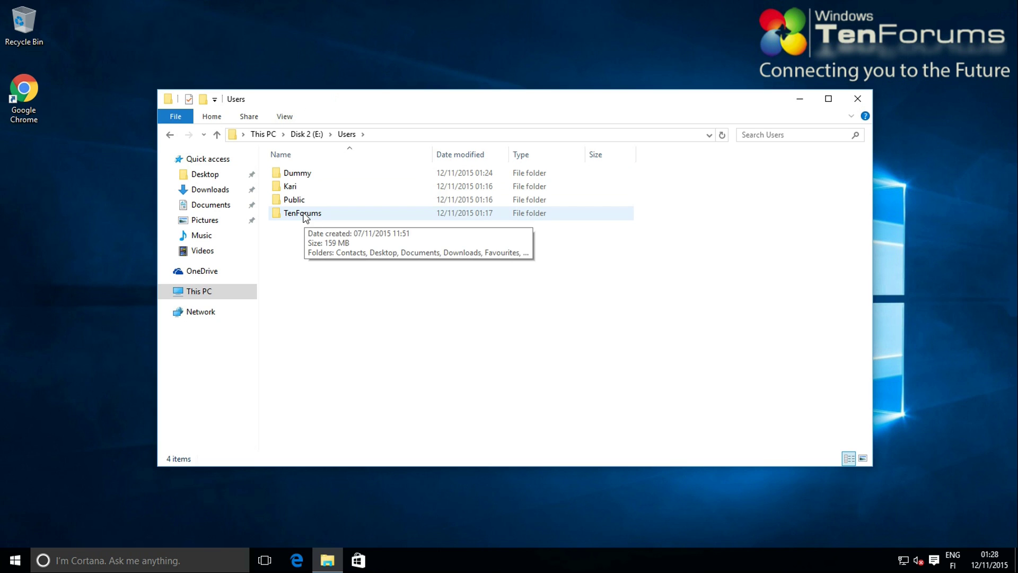
{"action": "left_click", "coordinate": [306, 216]}
{"action": "left_click", "coordinate": [300, 187], "text": "ctrl"}
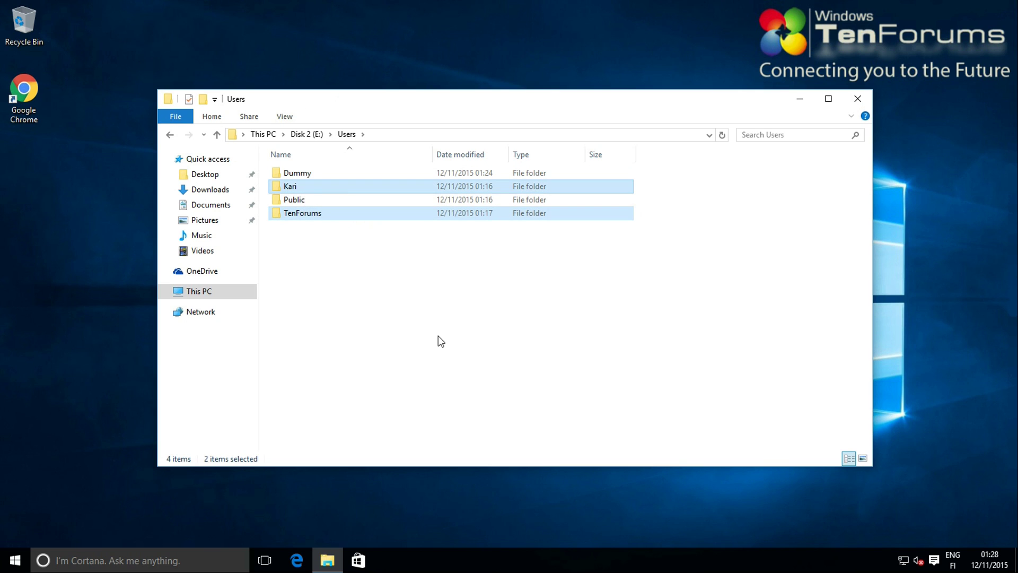
{"action": "left_click", "coordinate": [19, 551]}
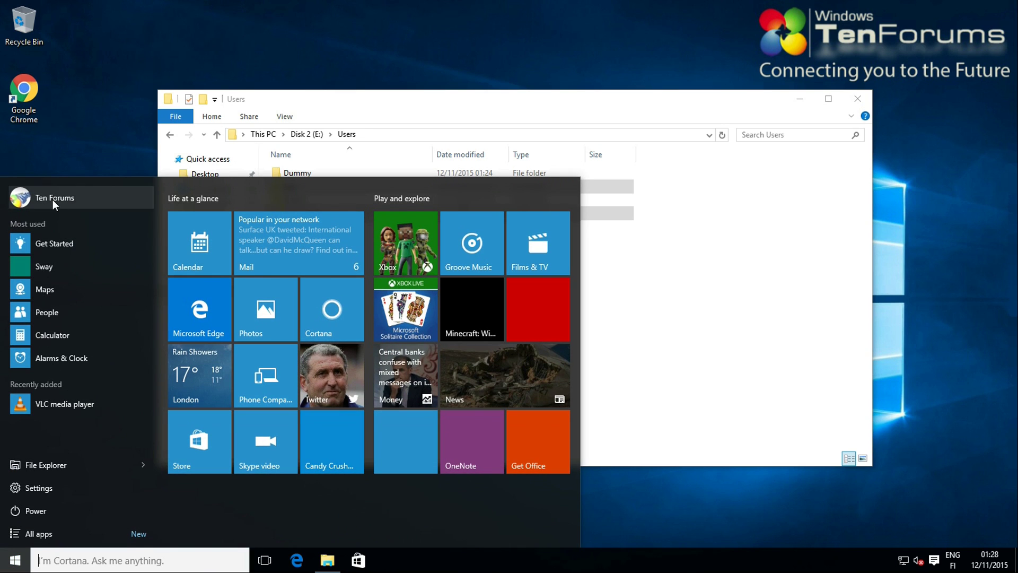
- Sign out of Ten Forums and sign back in as the original user with their PIN
{"action": "left_click", "coordinate": [53, 199]}
{"action": "left_click", "coordinate": [47, 267]}
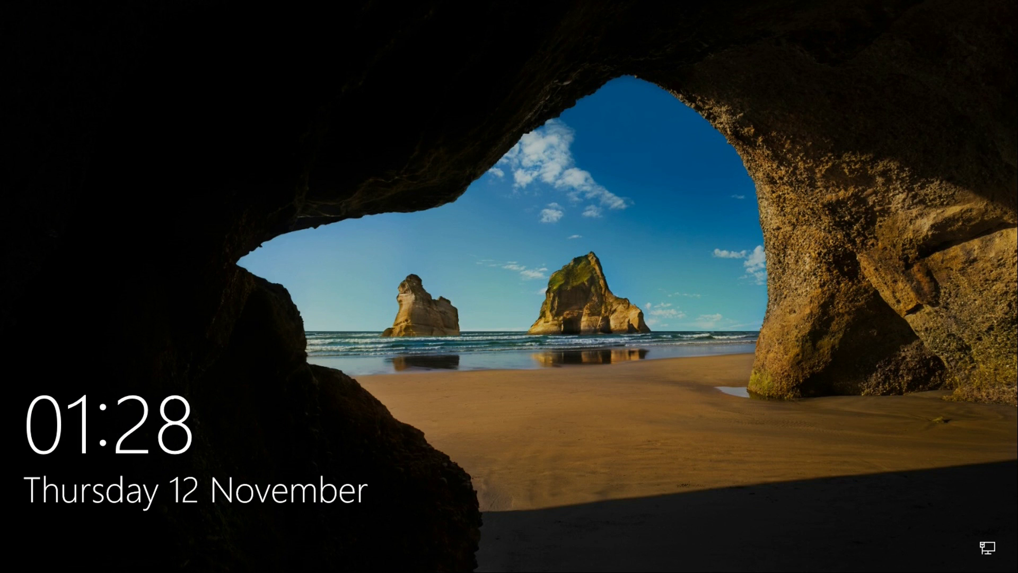
{"action": "left_click", "coordinate": [653, 182]}
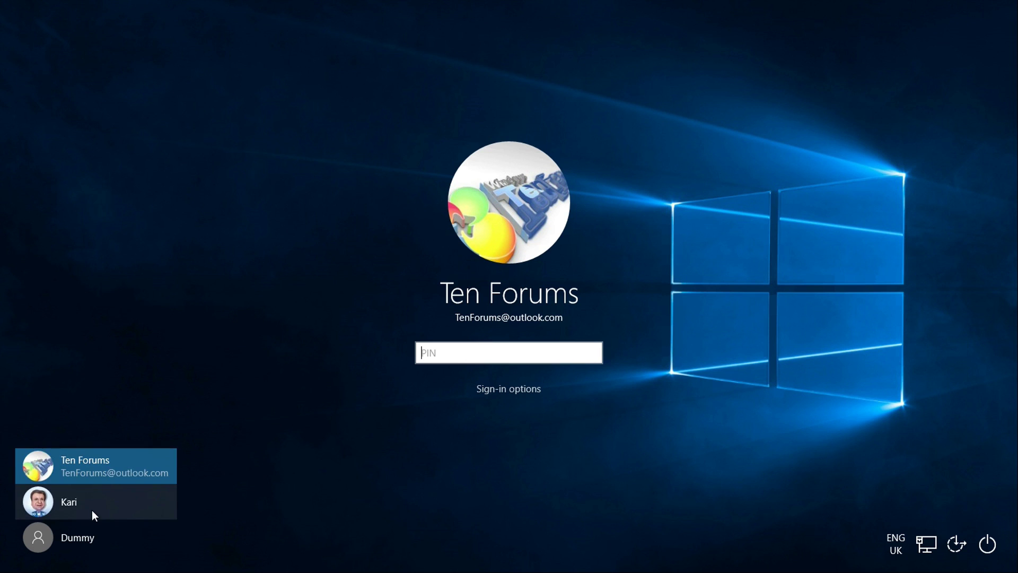
{"action": "left_click", "coordinate": [88, 493]}
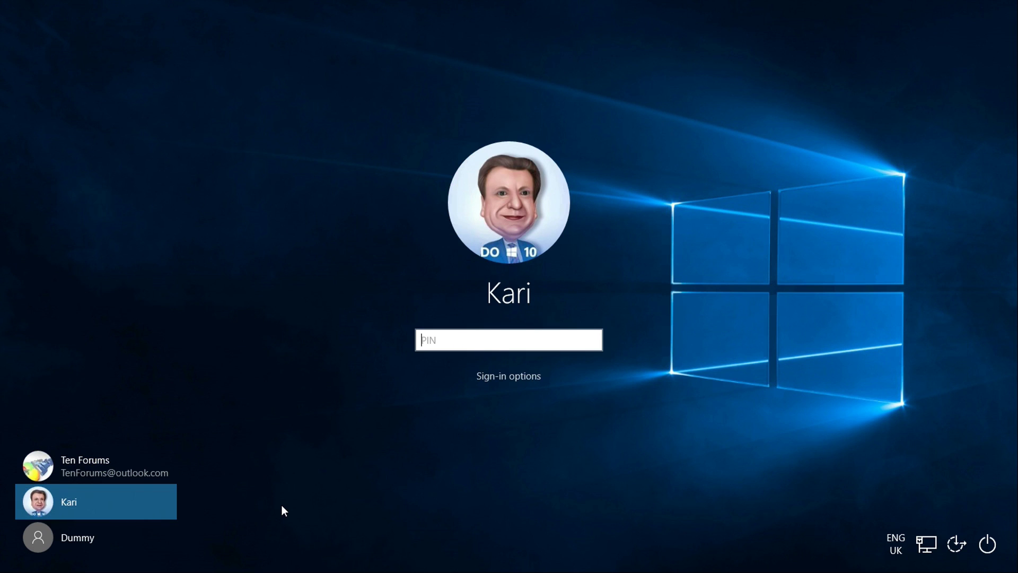
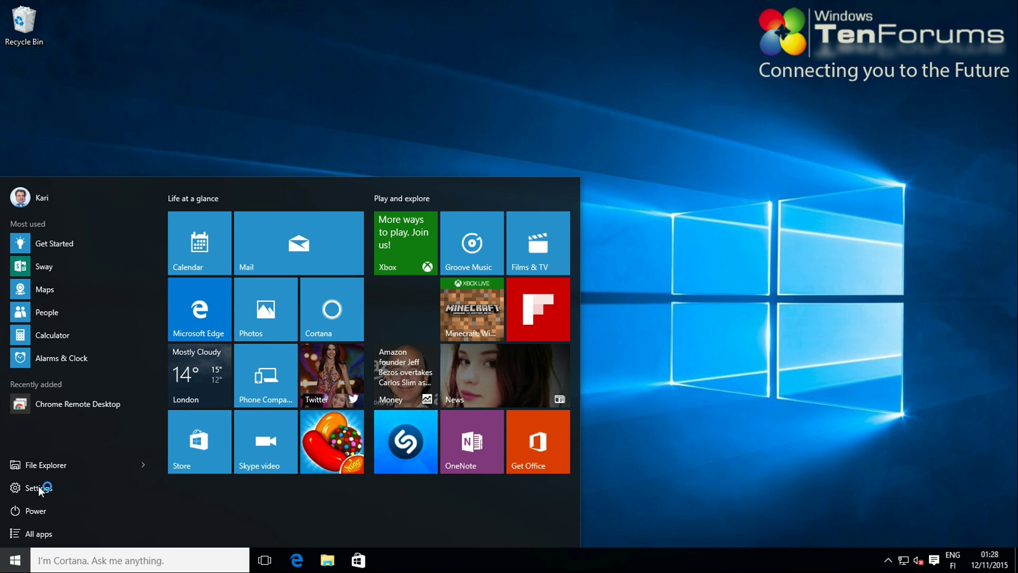
- Open the Family & other users list in Accounts settings
{"action": "left_click", "coordinate": [38, 488]}
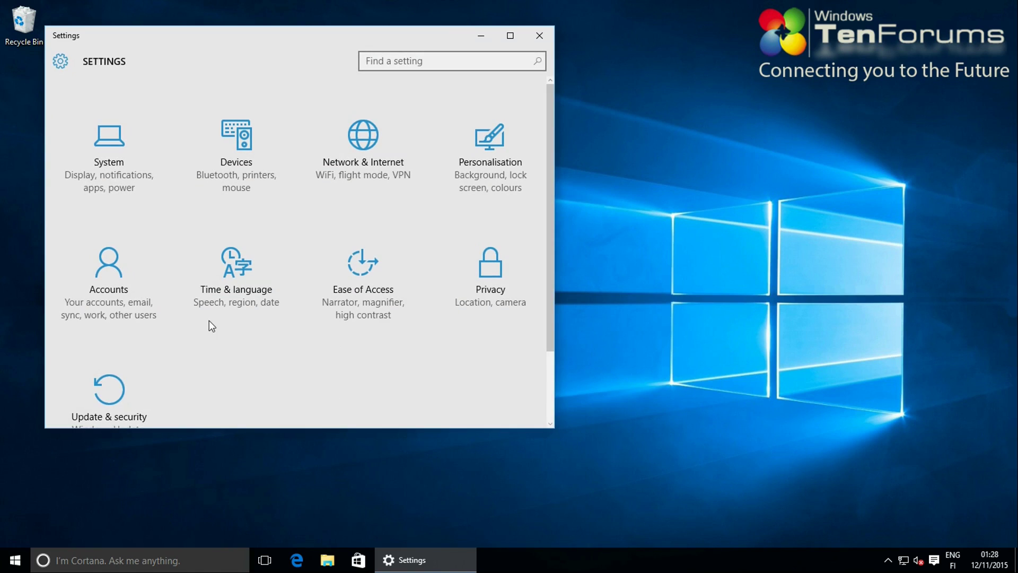
{"action": "left_click", "coordinate": [109, 289]}
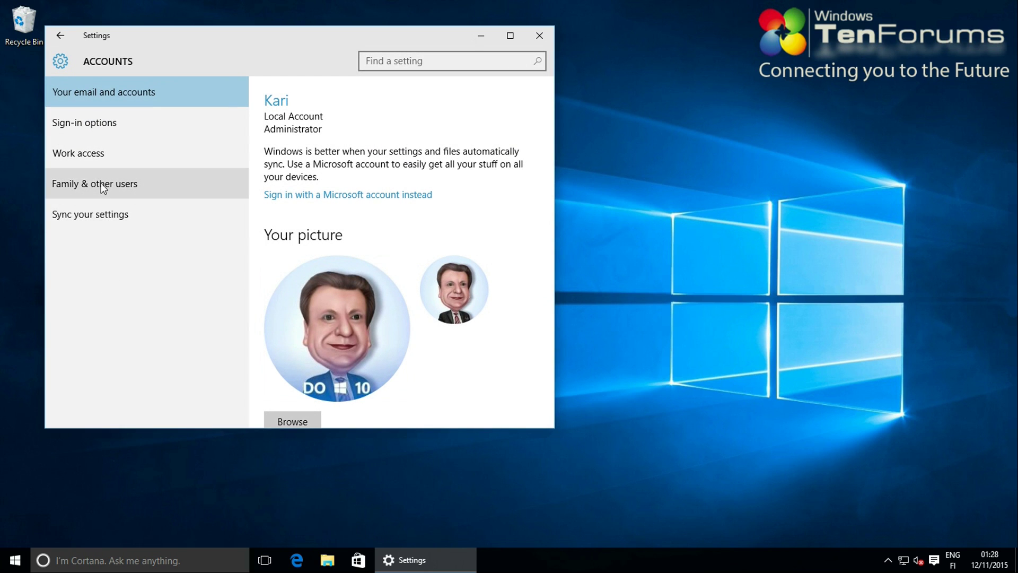
{"action": "left_click", "coordinate": [95, 178]}
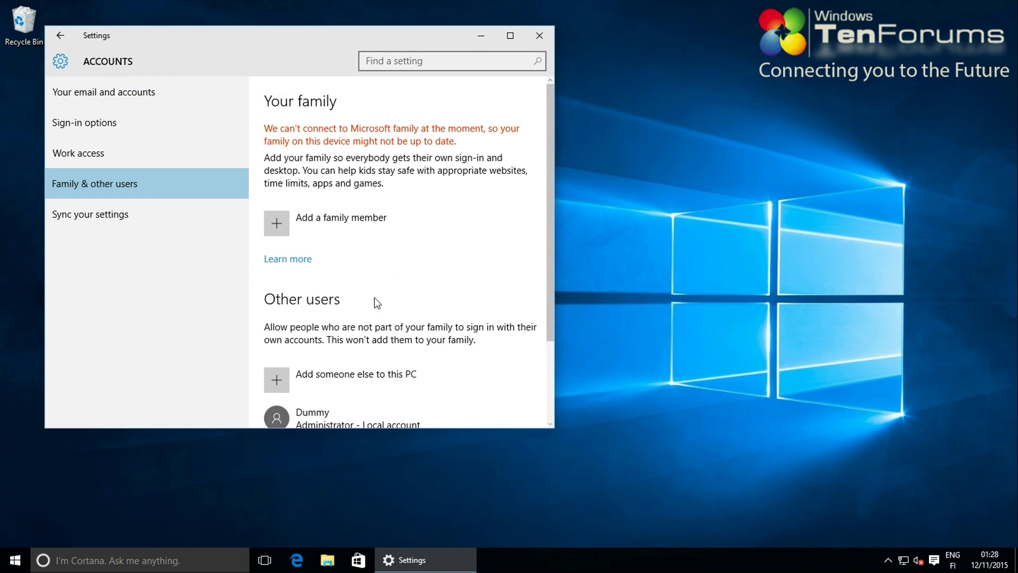
{"action": "scroll", "coordinate": [365, 296], "scroll_direction": "down", "scroll_amount": 3}
- Remove the Dummy account with its data, then close Settings
{"action": "left_click", "coordinate": [365, 315]}
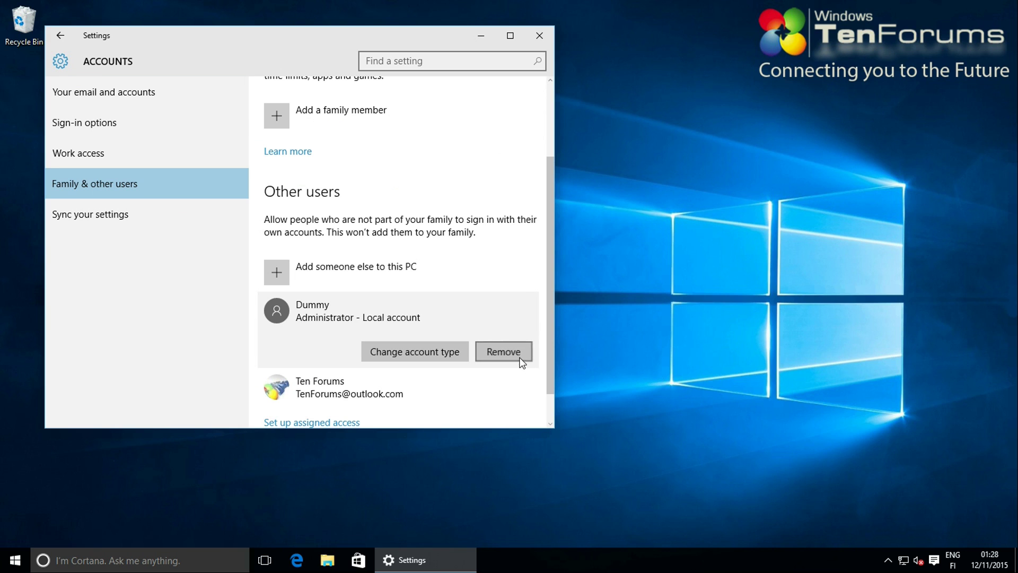
{"action": "left_click", "coordinate": [502, 352]}
{"action": "left_click", "coordinate": [356, 297]}
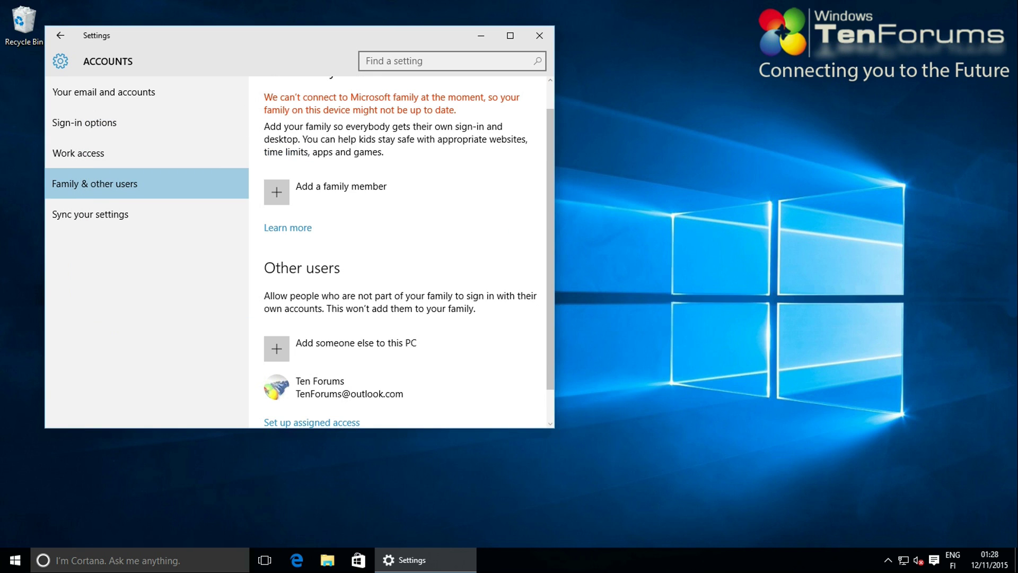
{"action": "scroll", "coordinate": [418, 275], "scroll_direction": "down", "scroll_amount": 1}
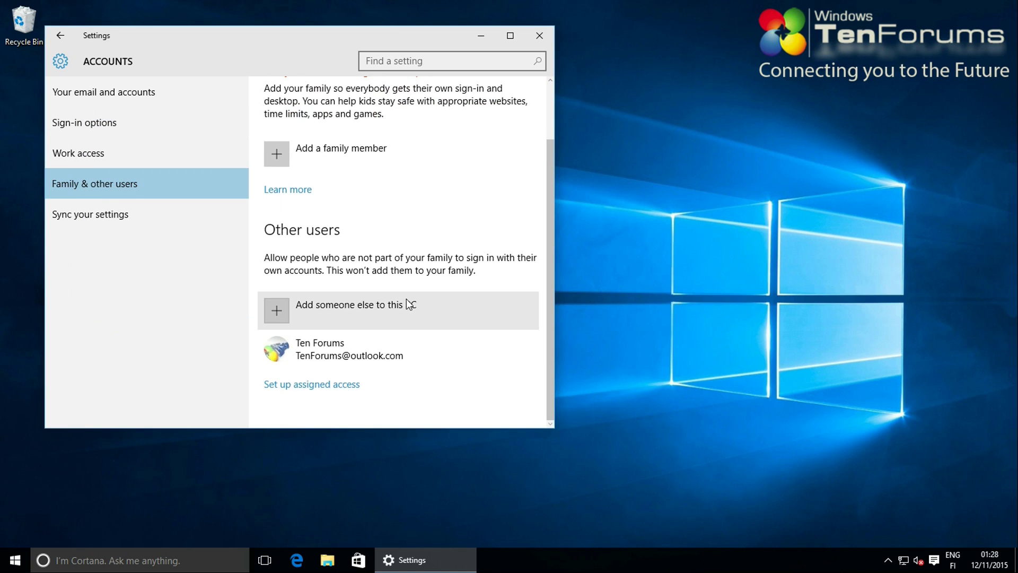
{"action": "left_click", "coordinate": [532, 34]}
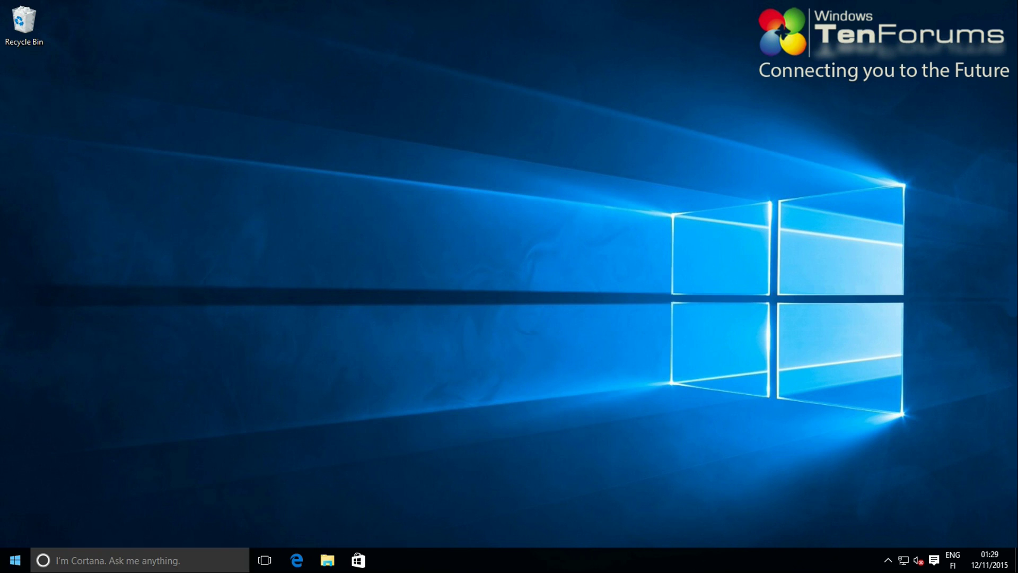
- Sign out of the current user from the Start menu's account options
{"action": "left_click", "coordinate": [15, 560]}
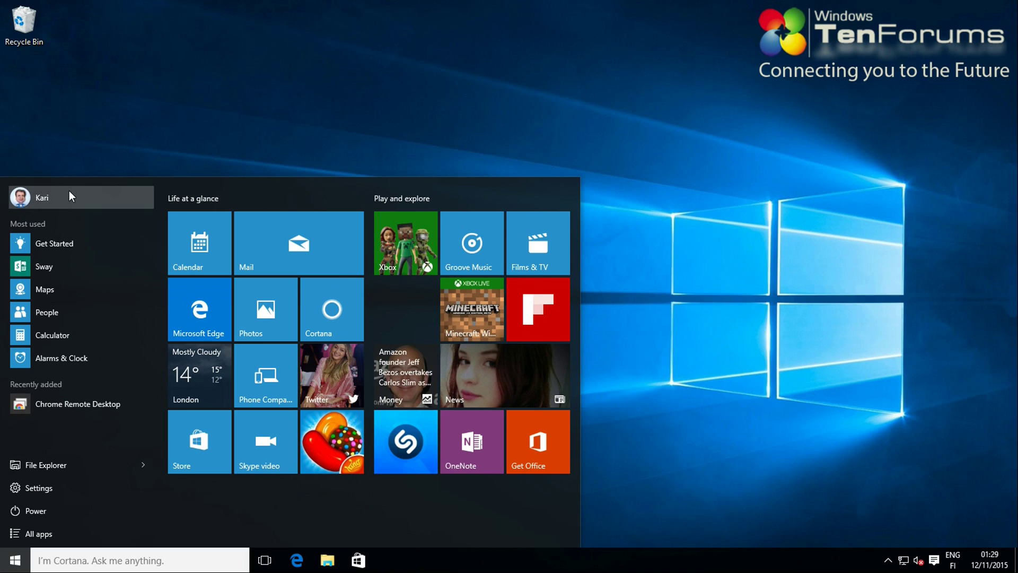
{"action": "left_click", "coordinate": [69, 192]}
{"action": "left_click", "coordinate": [50, 270]}
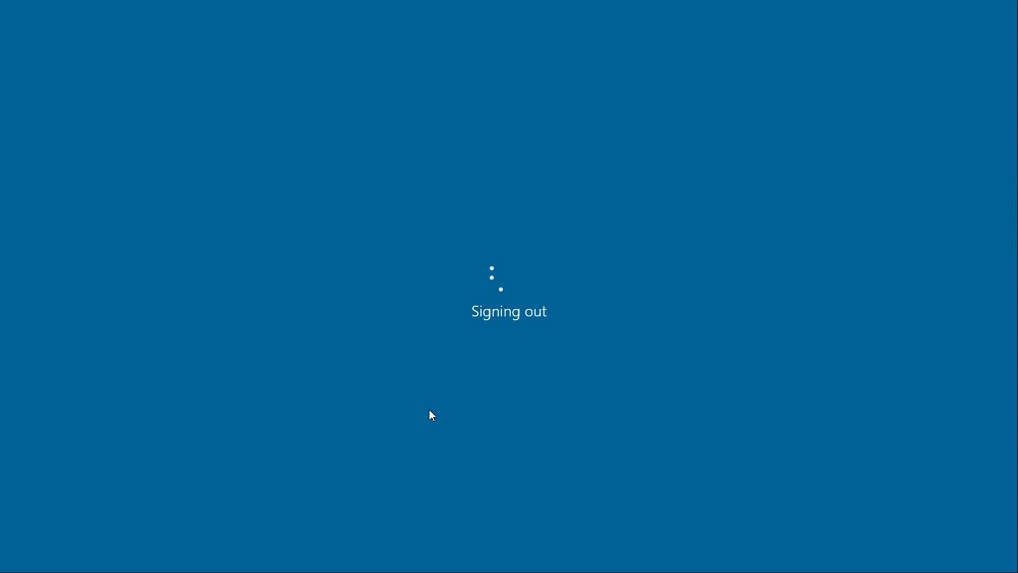